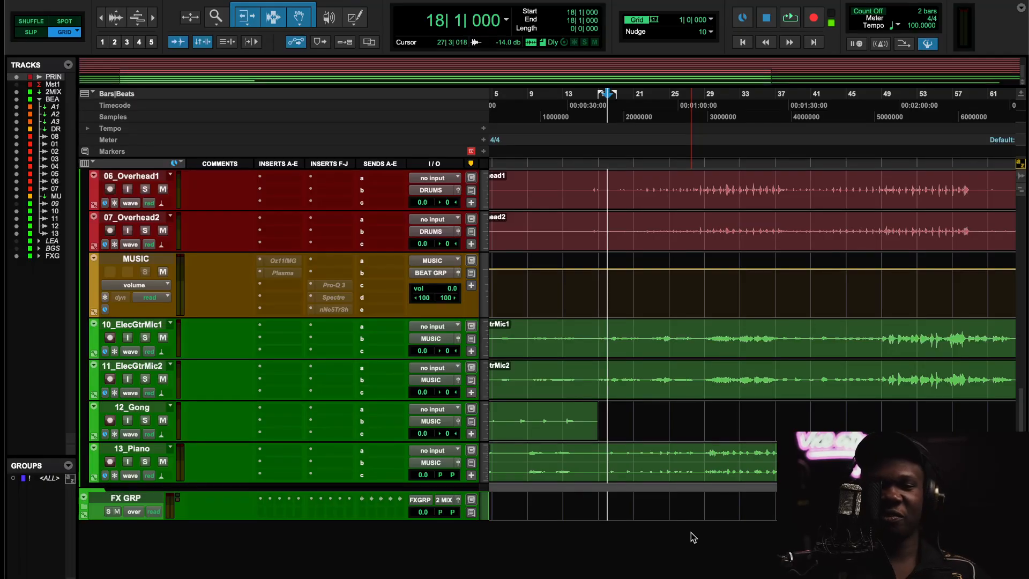
# Play the session from bar 16 and check the ADPTR MetricAB plug-in on the PRINT track.
pyautogui.scroll(10, 690, 532)
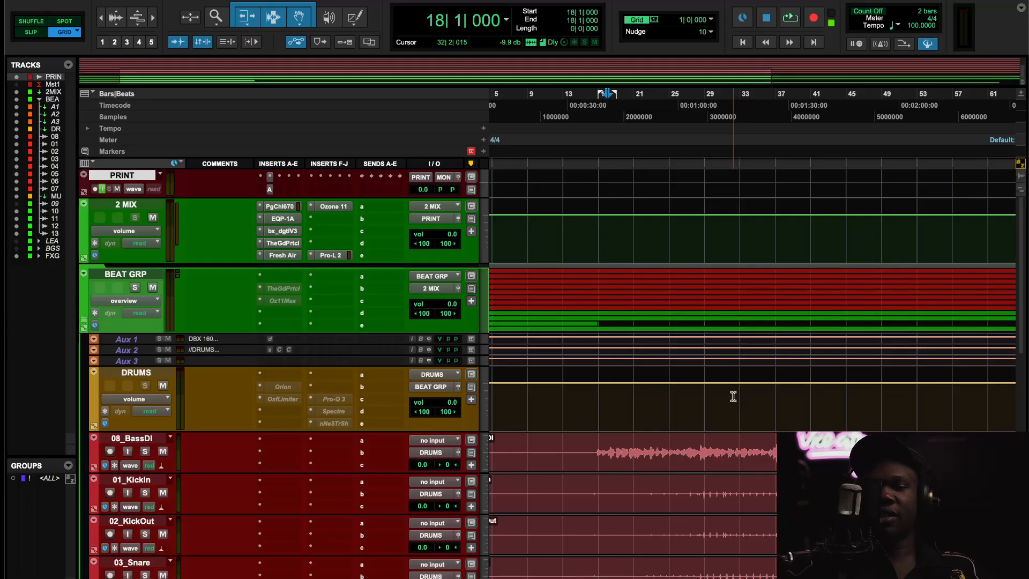
pyautogui.click(590, 116)
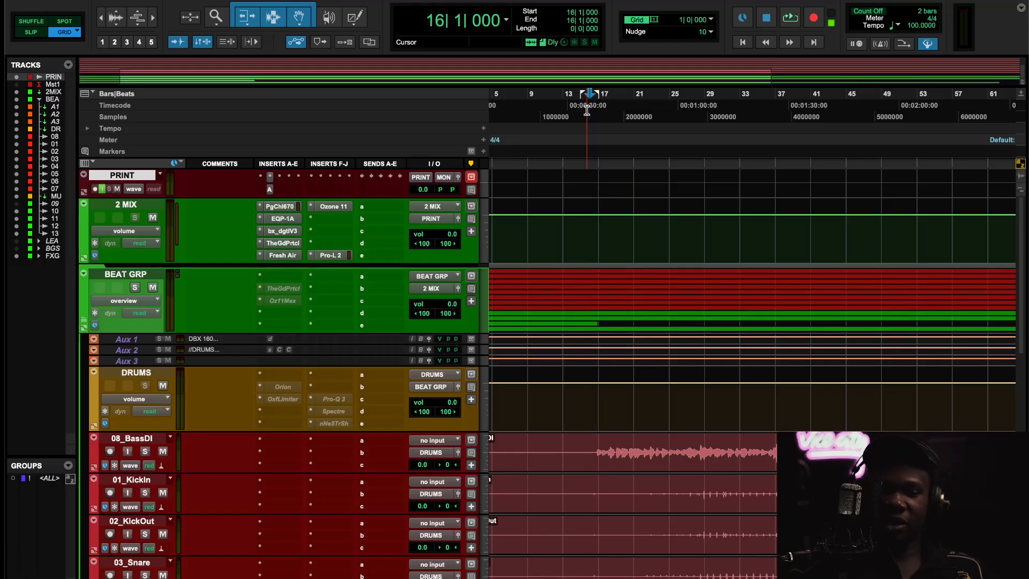
pyautogui.press('space')
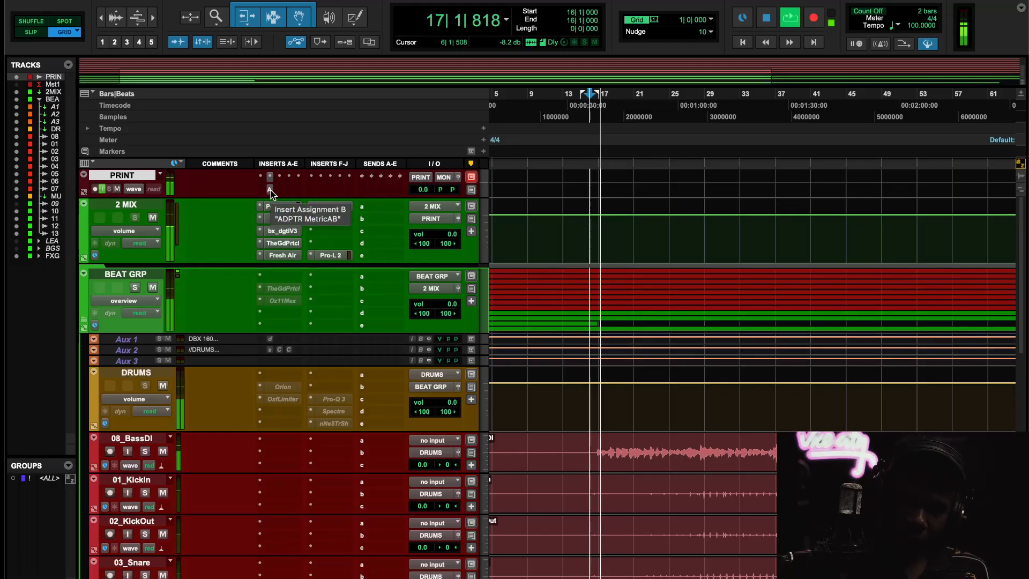
pyautogui.click(270, 190)
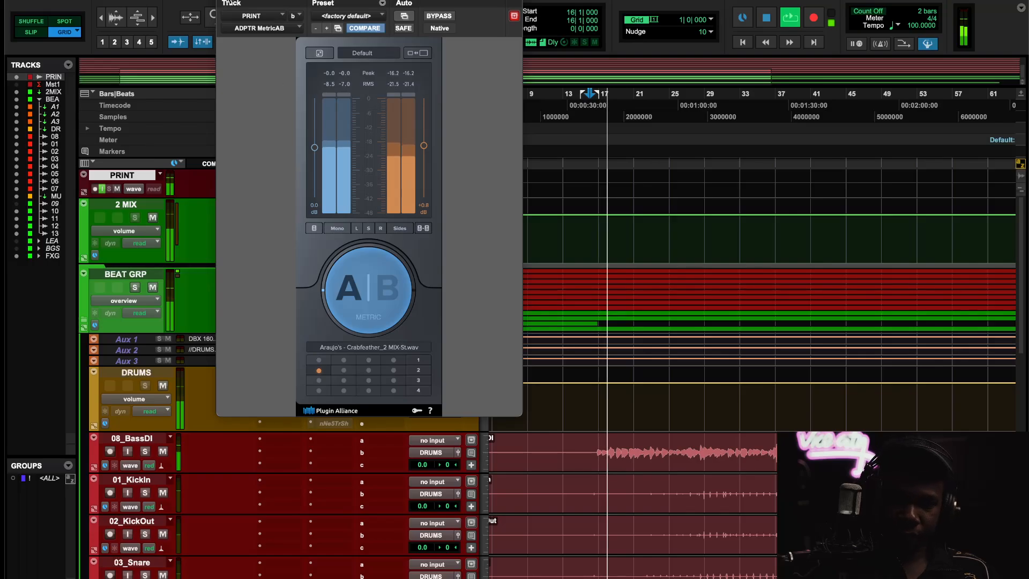
pyautogui.click(225, 1)
# Select the full song from bar 1 to bar 91 across the drum, bass and music tracks.
pyautogui.scroll(-5, 341, 504)
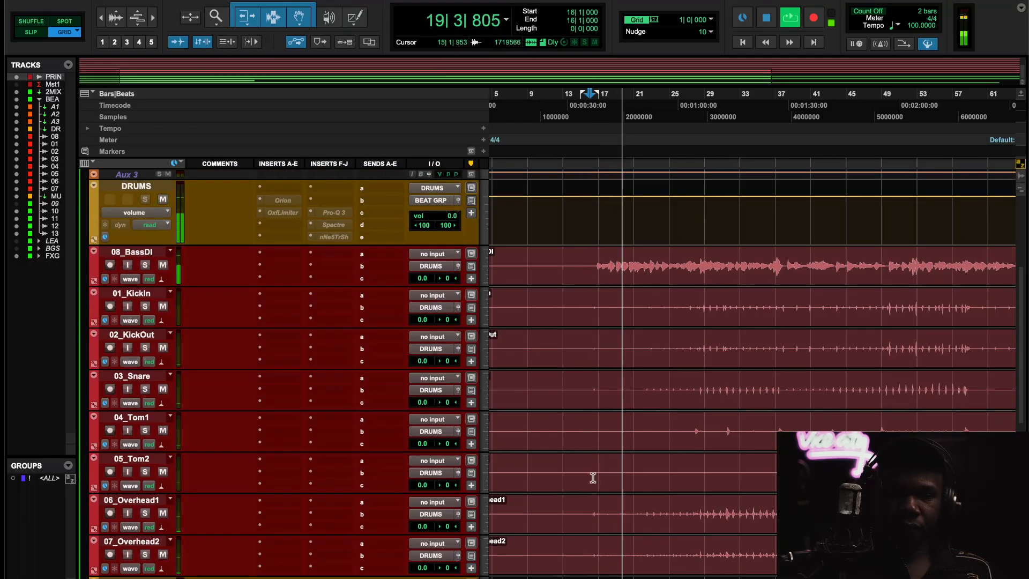
pyautogui.hscroll(-3, 608, 486)
pyautogui.scroll(-1, 608, 485)
pyautogui.scroll(-2, 608, 485)
pyautogui.click(589, 266)
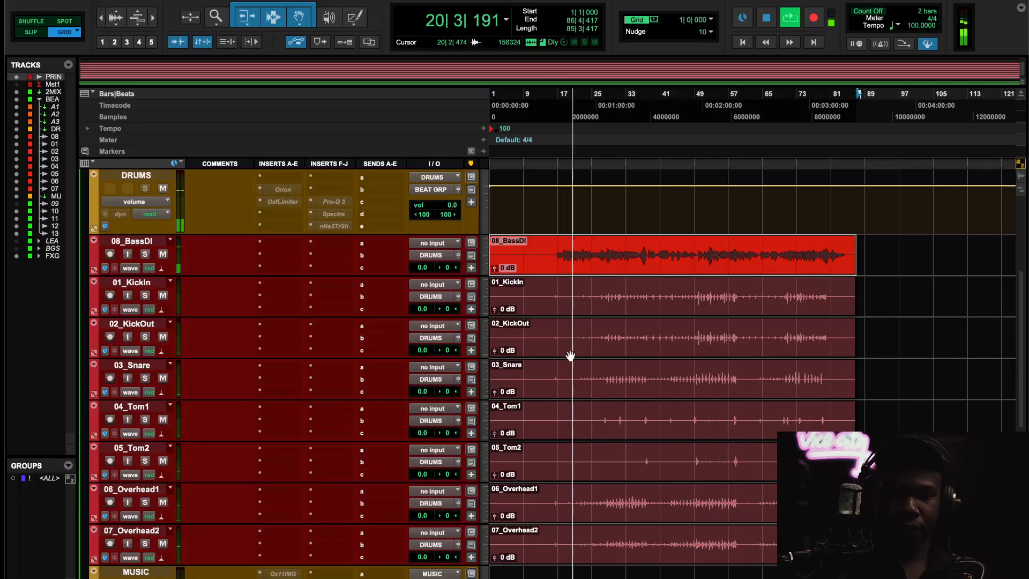
pyautogui.scroll(-5, 557, 438)
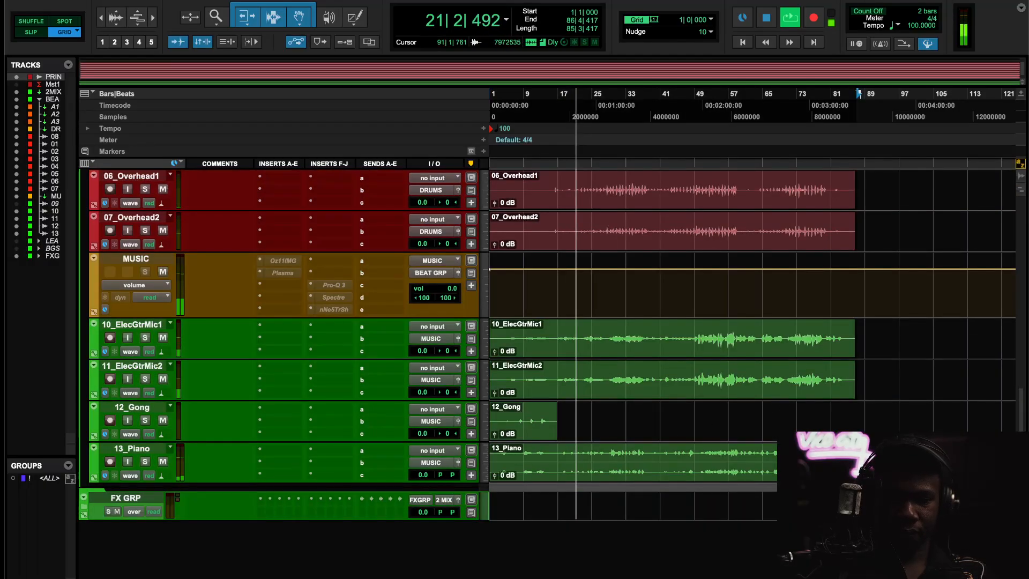
pyautogui.moveTo(874, 462); pyautogui.dragTo(470, 298)
pyautogui.moveTo(449, 259); pyautogui.dragTo(419, 412)
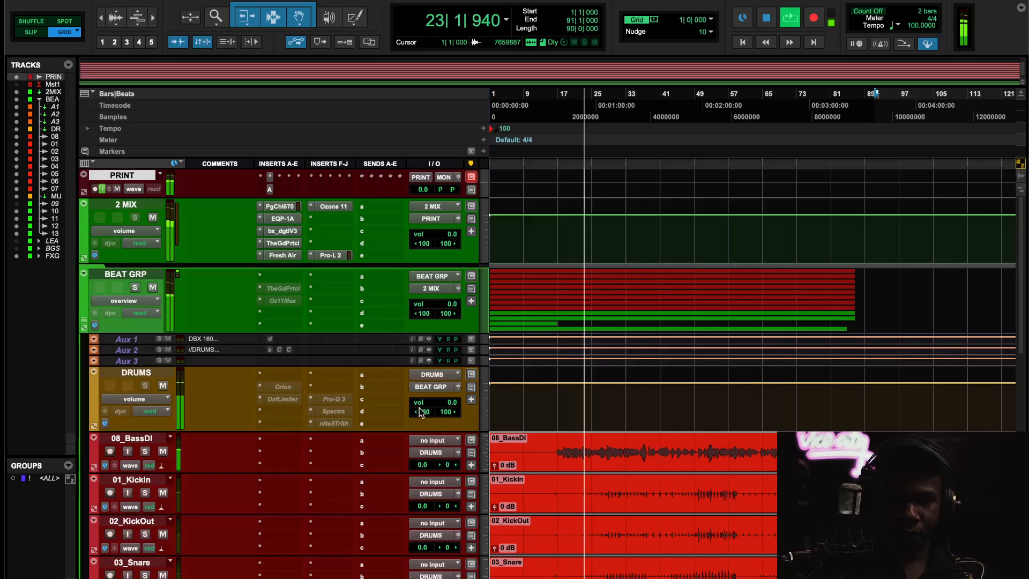
# Insert FabFilter Pro-Q 3 in slot d of the BEAT GRP track, leaving its default setting.
pyautogui.click(279, 314)
pyautogui.click(314, 280)
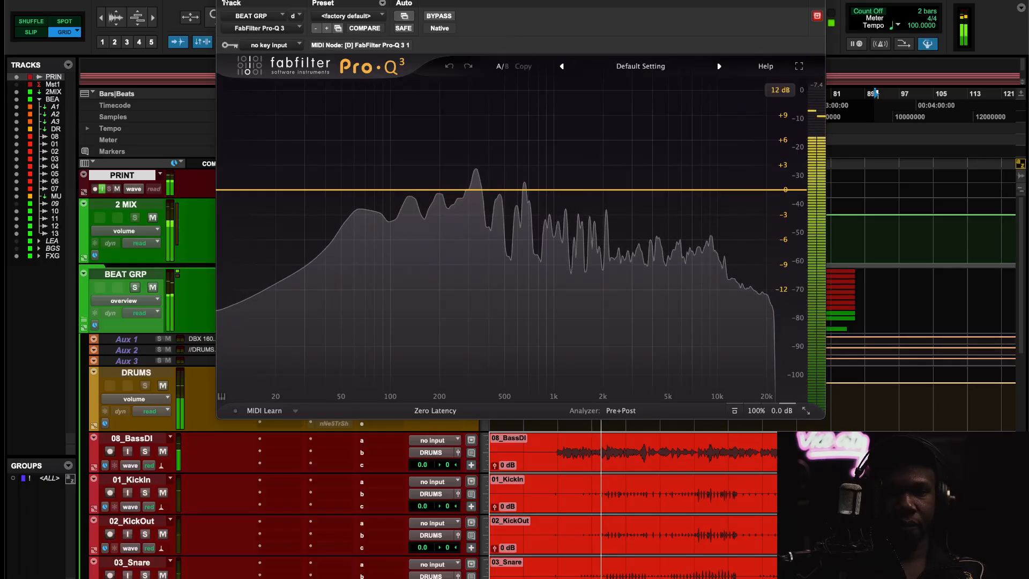
pyautogui.click(222, 1)
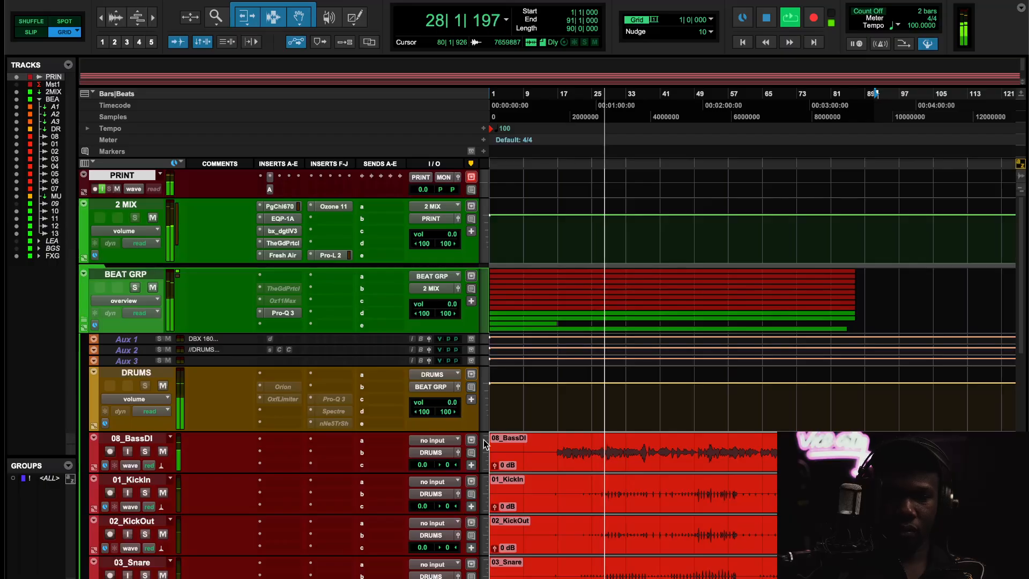
# Insert the [v4] MH ChannelStrip plug-in in slot b of the 08_BassDI track.
pyautogui.scroll(-10, 631, 493)
pyautogui.scroll(10, 630, 493)
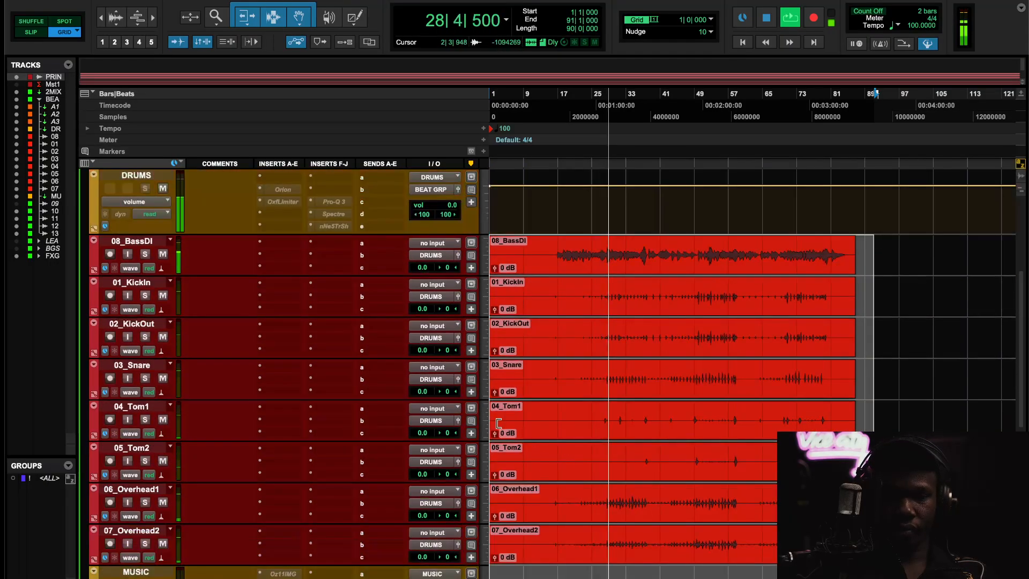
pyautogui.click(282, 177)
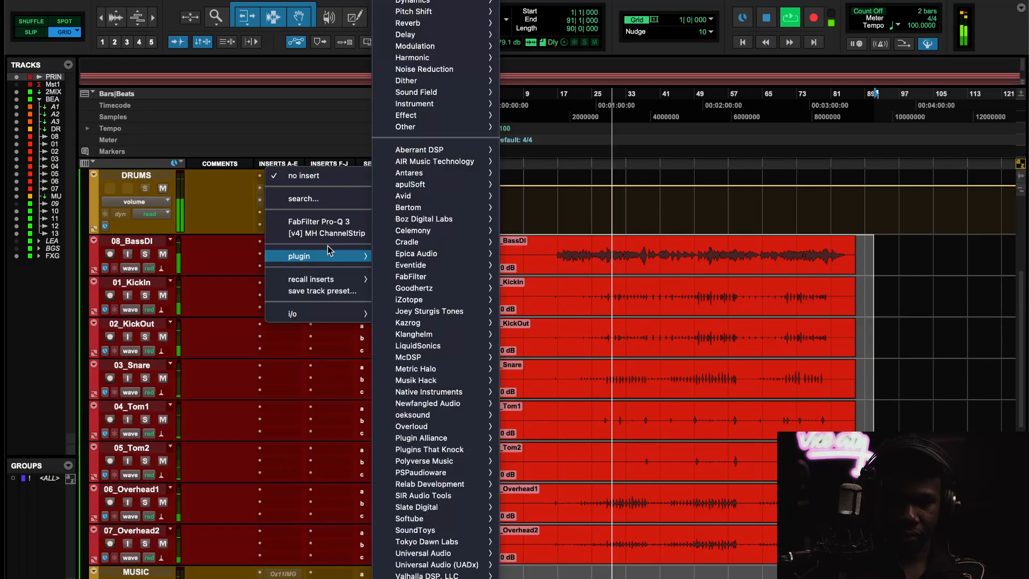
pyautogui.click(326, 232)
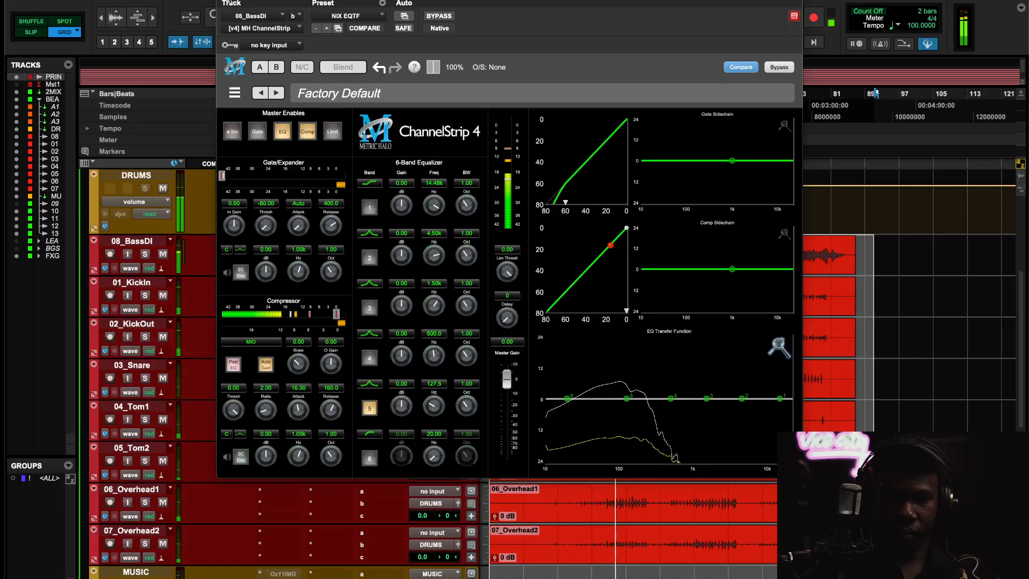
pyautogui.click(228, 1)
# Stop playback and select the range from bar 25 to bar 41 across the tracks.
pyautogui.press('t')
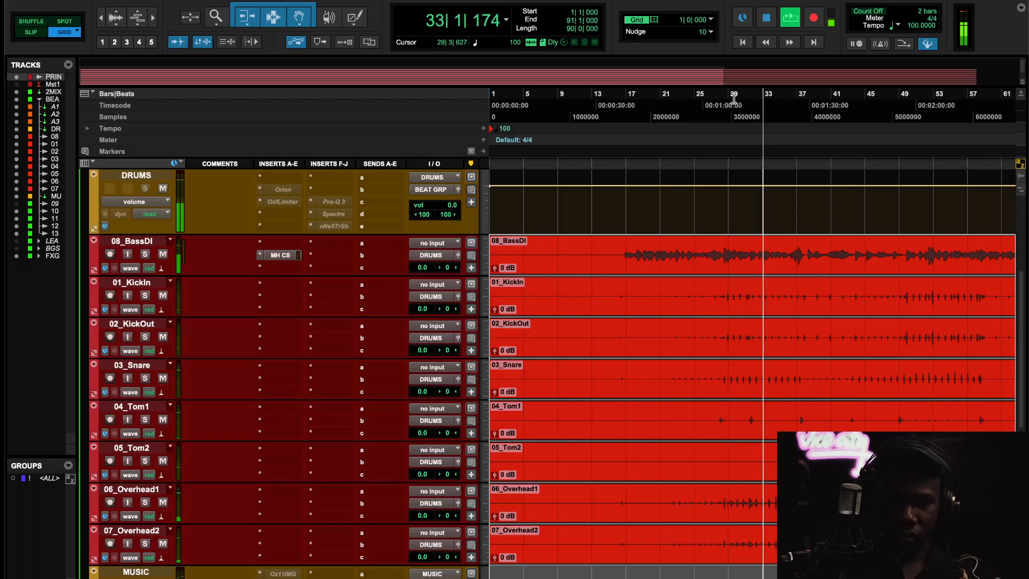
pyautogui.press('space')
pyautogui.moveTo(731, 103); pyautogui.dragTo(833, 102)
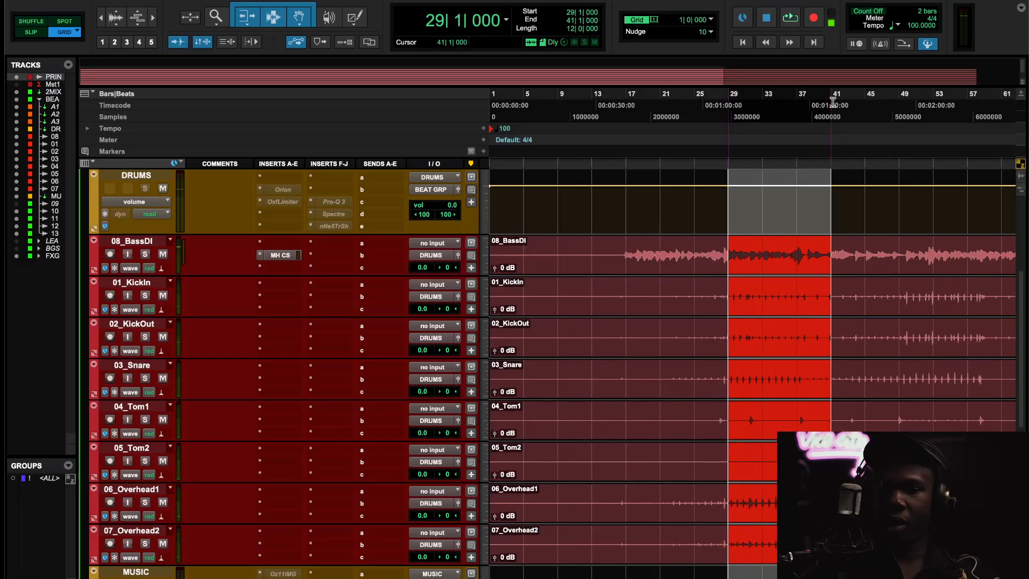
pyautogui.moveTo(732, 100); pyautogui.dragTo(694, 99)
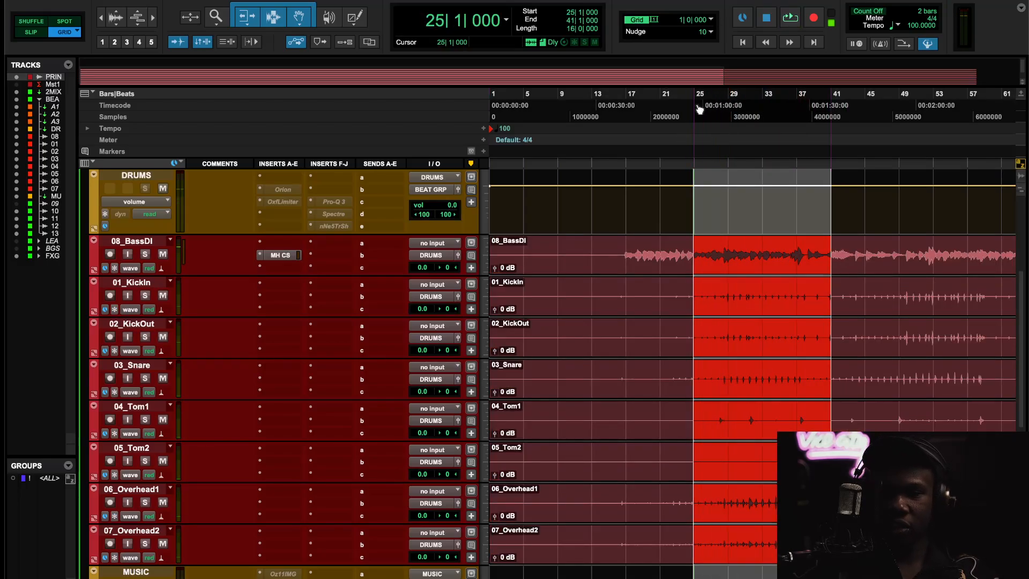
# Play the selected bars and solo the 08_BassDI and 13_Piano tracks.
pyautogui.scroll(-5, 688, 396)
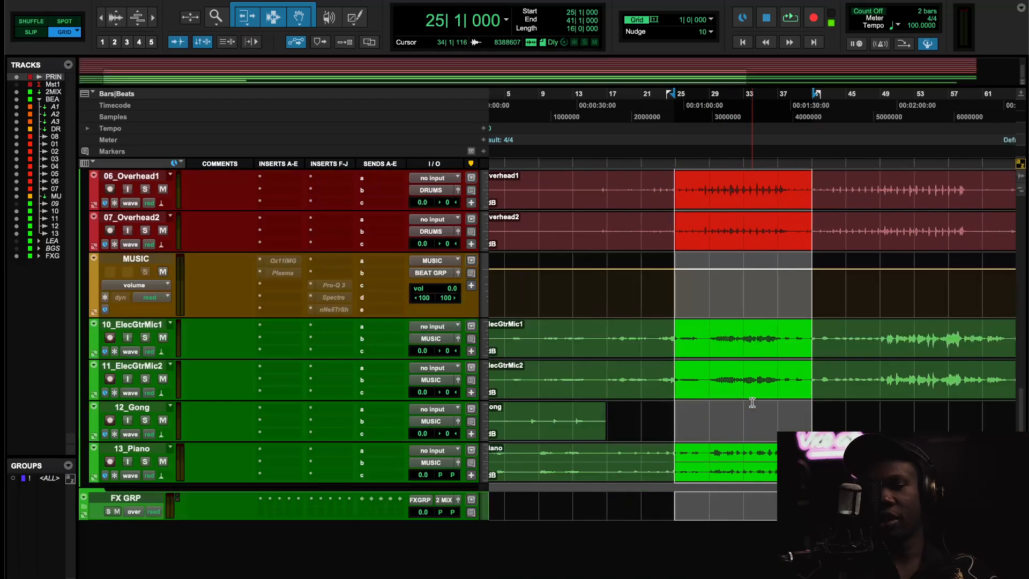
pyautogui.scroll(10, 751, 402)
pyautogui.scroll(-2, 751, 402)
pyautogui.press('space')
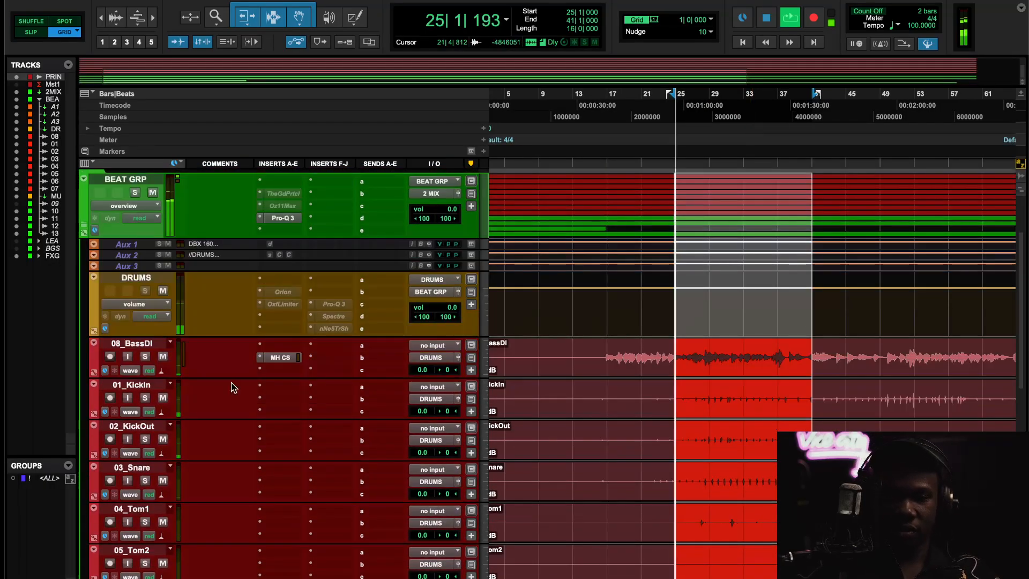
pyautogui.scroll(-5, 189, 360)
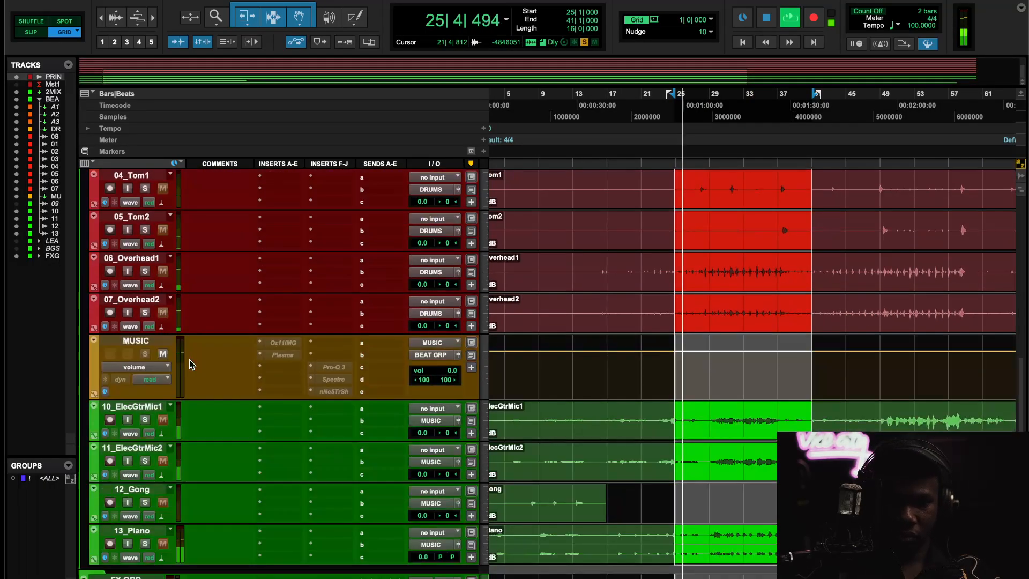
pyautogui.click(145, 503)
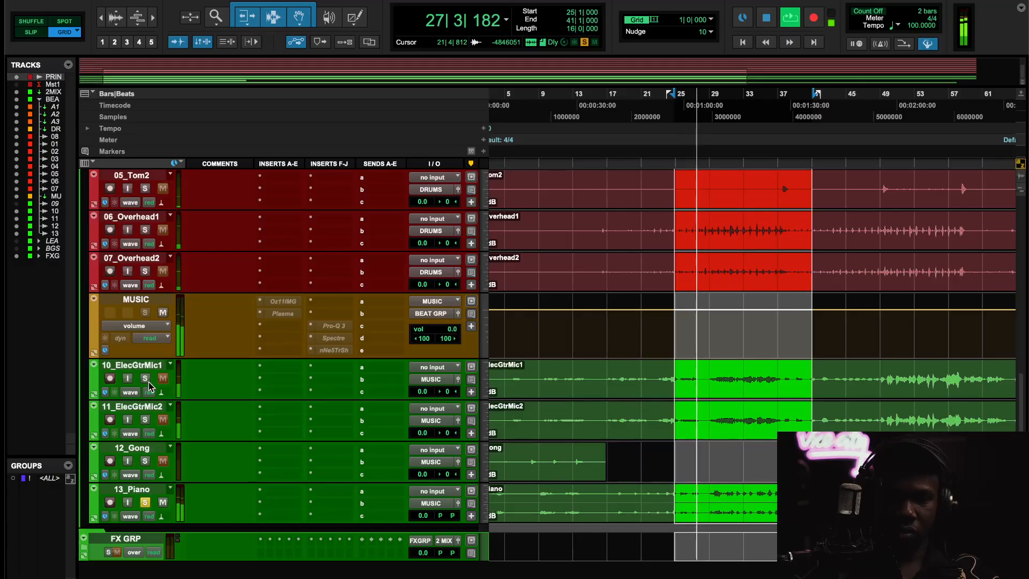
# Set the bass ChannelStrip compressor to Auto Gain off, output gain 2, threshold -20.16, ratio 1.74 and release 302.
pyautogui.scroll(8, 161, 387)
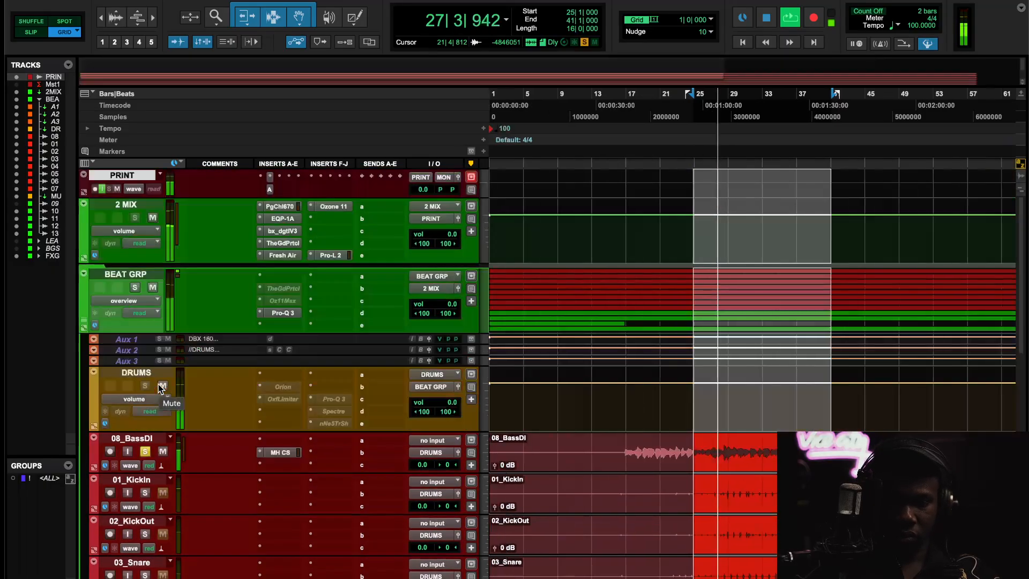
pyautogui.click(279, 452)
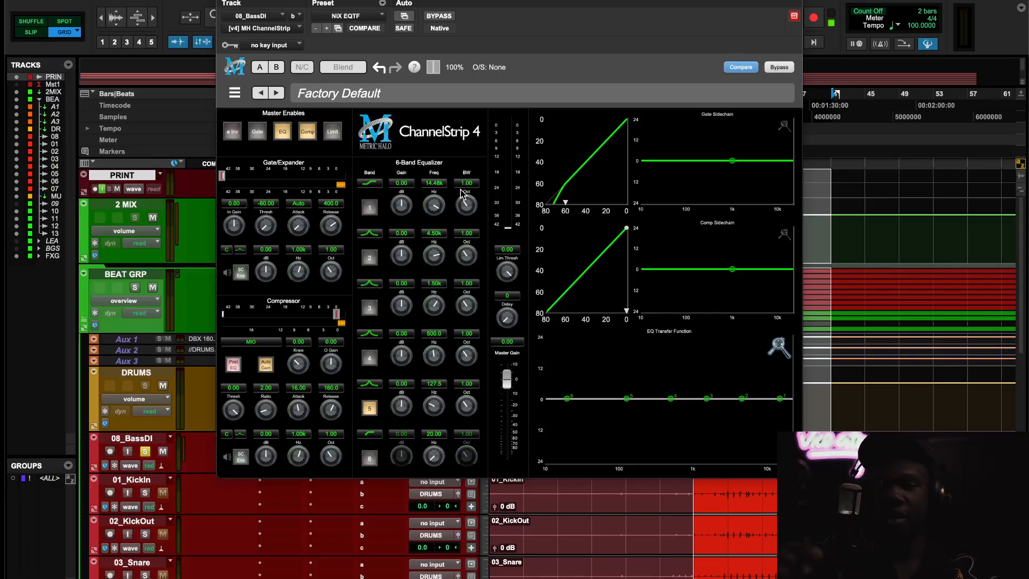
pyautogui.press('space')
pyautogui.click(271, 363)
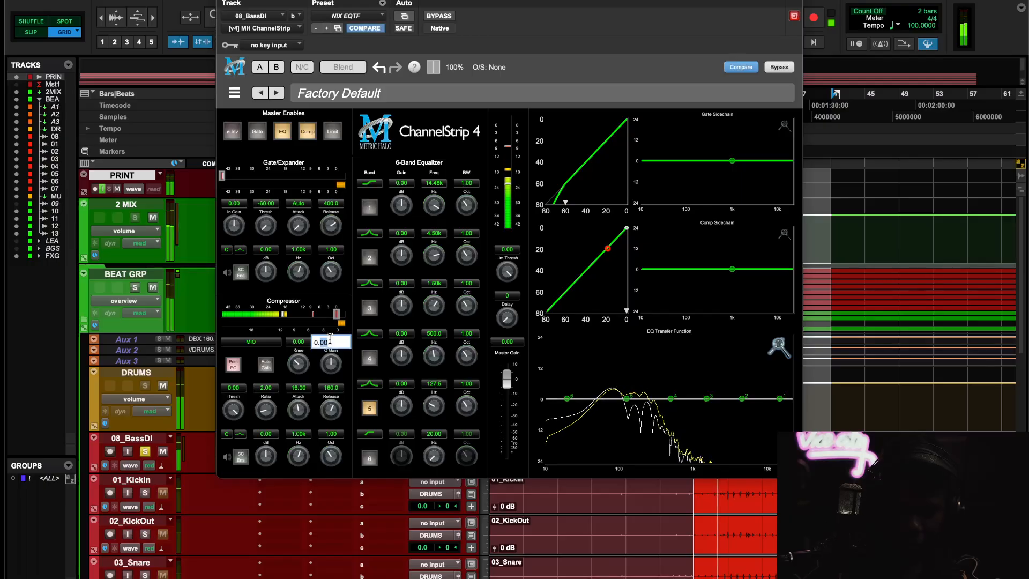
pyautogui.write('2')
pyautogui.press('Return')
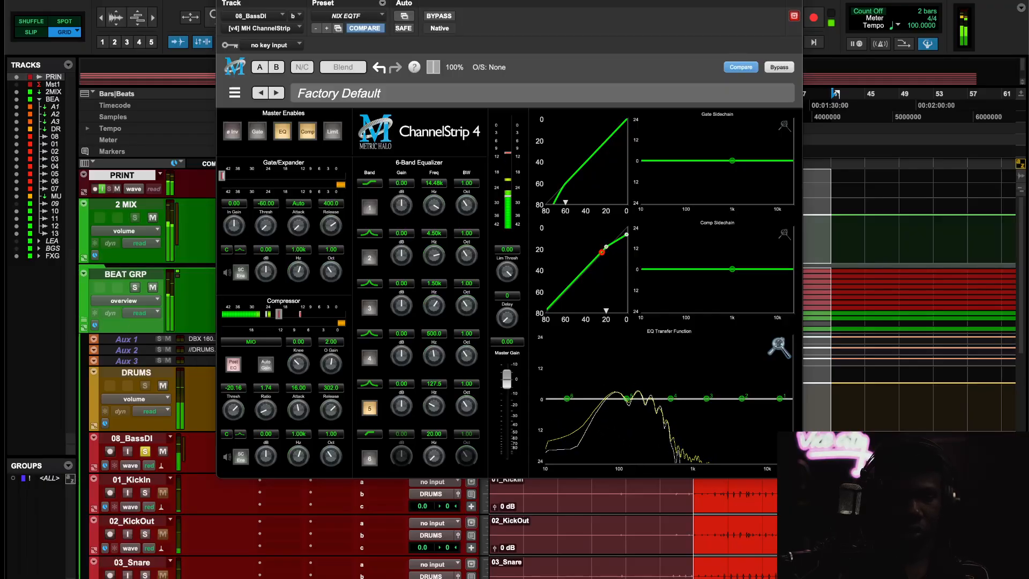
# Compare the mix with the B reference track in MetricAB, return to A and stop playback.
pyautogui.click(369, 290)
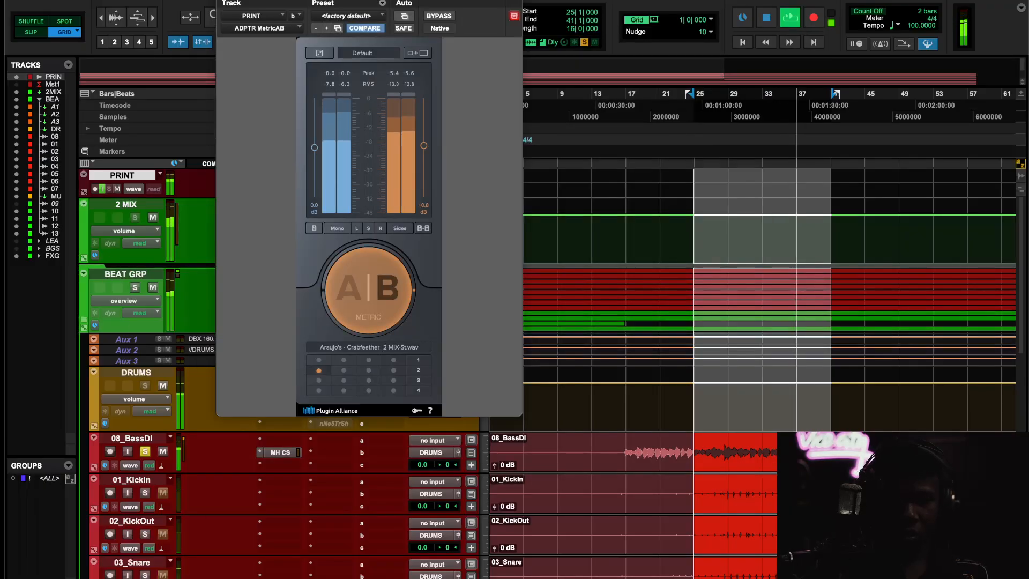
pyautogui.click(369, 290)
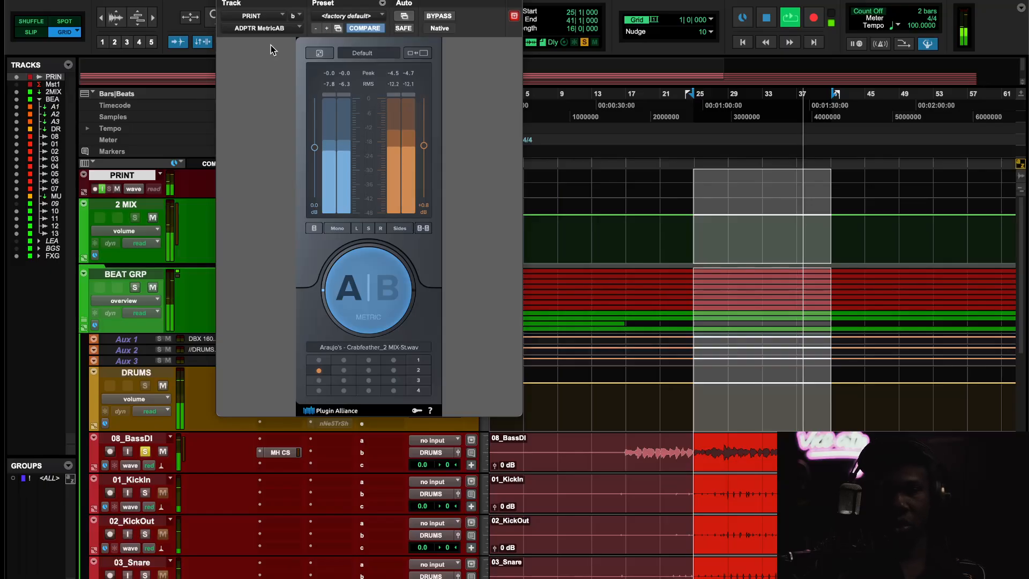
pyautogui.press('super+w')
pyautogui.press('space')
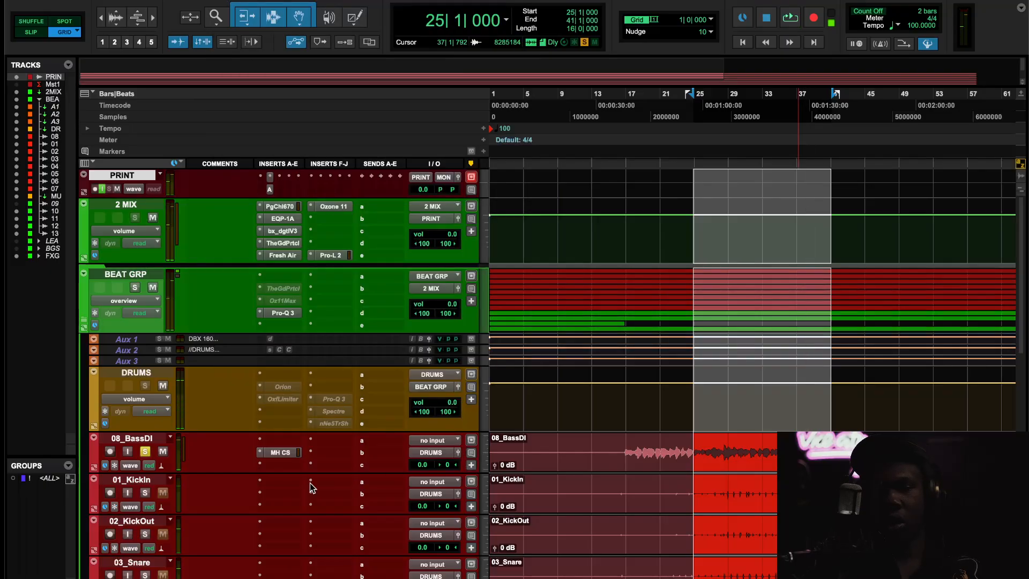
# Play the selection again while reviewing the ChannelStrip settings on 08_BassDI.
pyautogui.click(283, 453)
pyautogui.press('space')
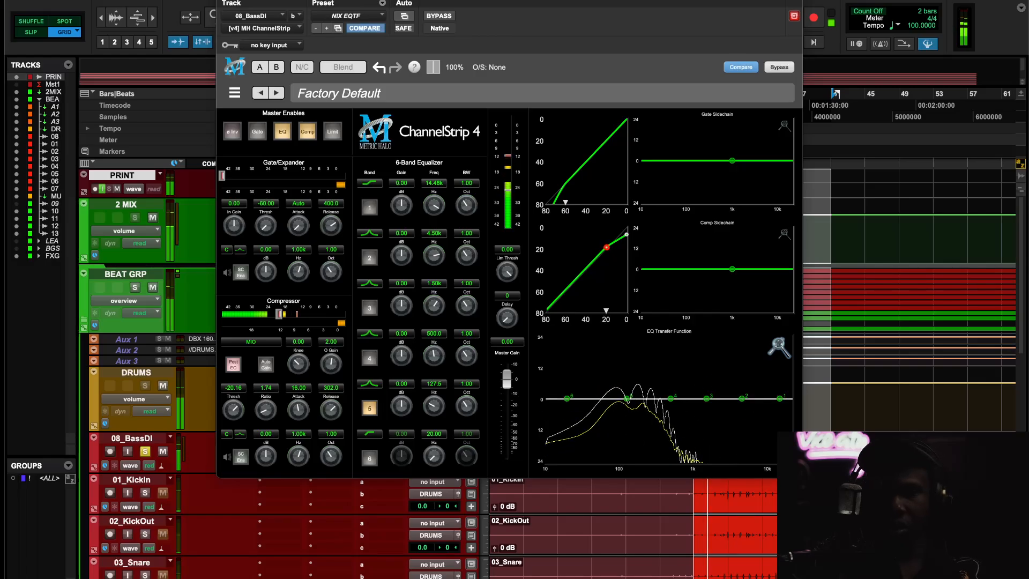
pyautogui.press('super+w')
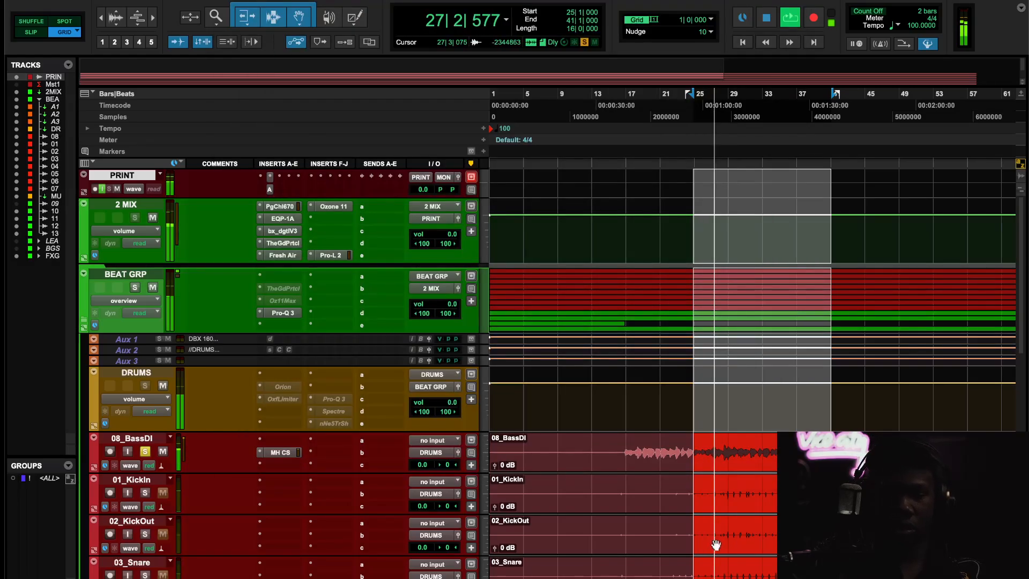
# Insert FabFilter Pro-Q 3 on 13_Piano and add a low-shelf cut of about -6.45 dB at 153 Hz.
pyautogui.scroll(-10, 402, 359)
pyautogui.click(266, 461)
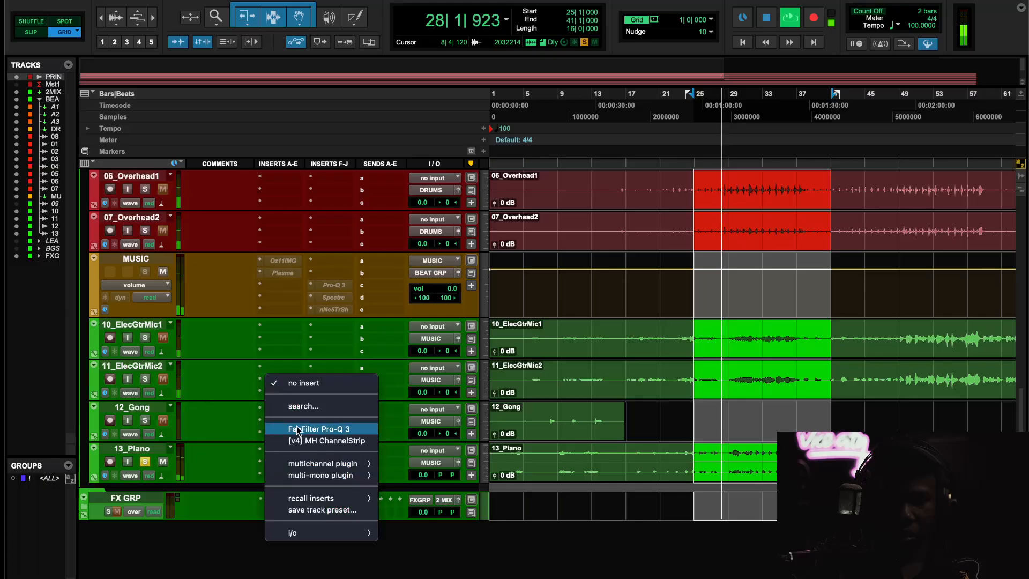
pyautogui.click(291, 426)
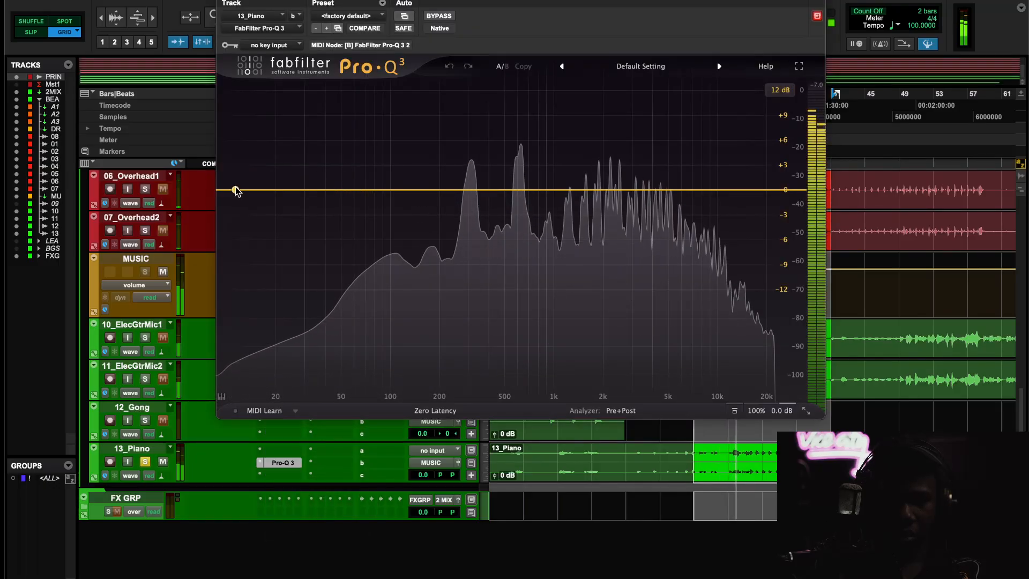
pyautogui.moveTo(229, 190); pyautogui.dragTo(422, 245)
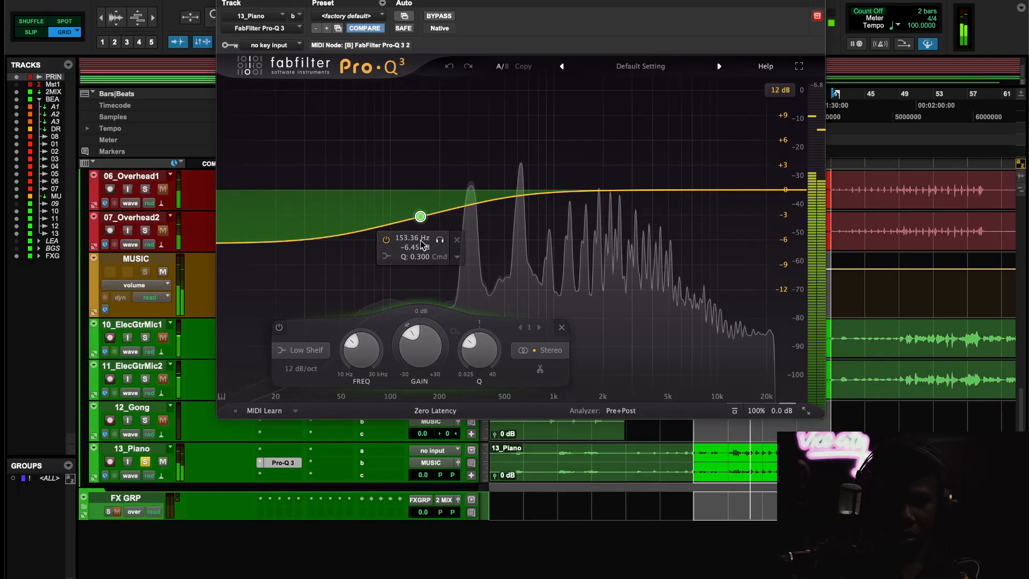
# Enlarge the 13_Piano track and insert the Goodhertz Faraday Limiter 3 below Pro-Q 3.
pyautogui.moveTo(283, 483); pyautogui.dragTo(283, 518)
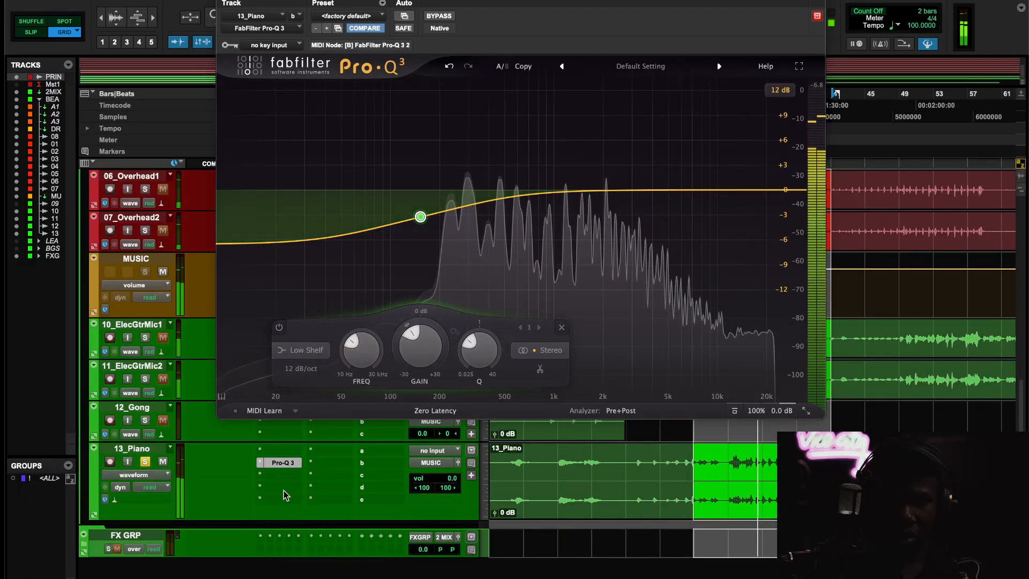
pyautogui.click(283, 450)
pyautogui.click(297, 419)
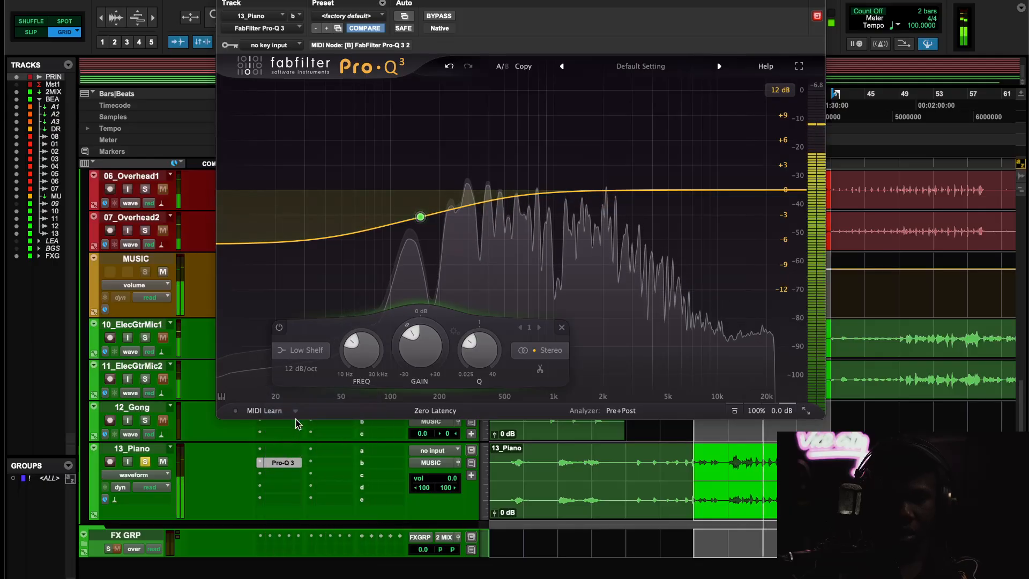
pyautogui.write('far')
pyautogui.click(278, 441)
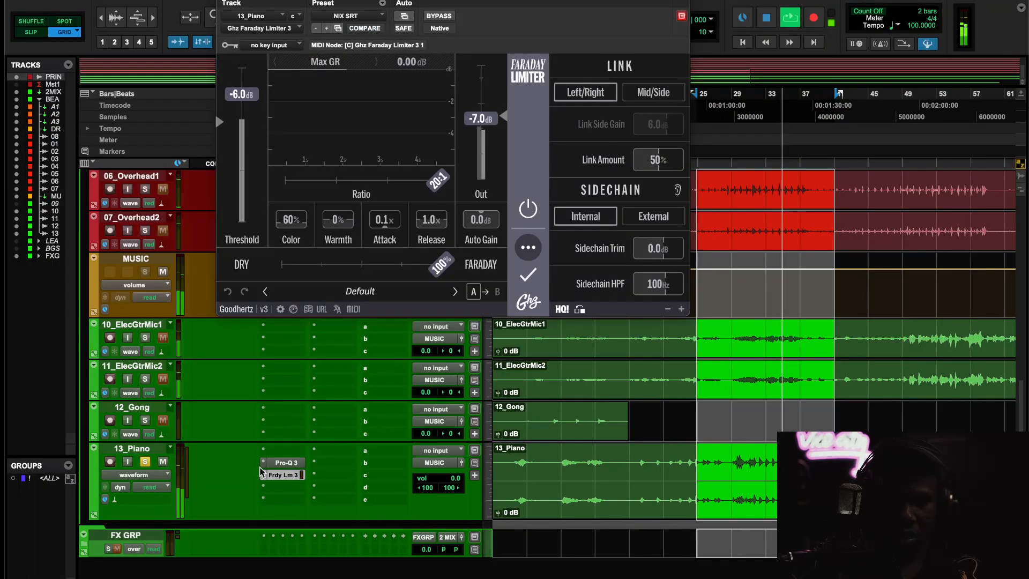
# Replace the Faraday Limiter 3 on 13_Piano with the UAD Neve 33609 C (stereo) and reposition its plug-in window.
pyautogui.click(288, 422)
pyautogui.write('33609')
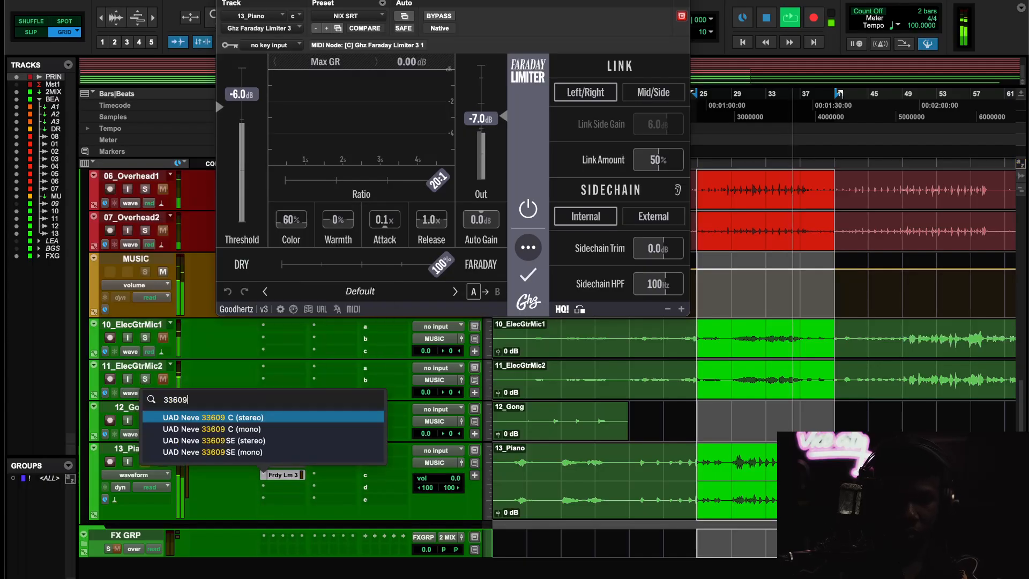
pyautogui.press('Return')
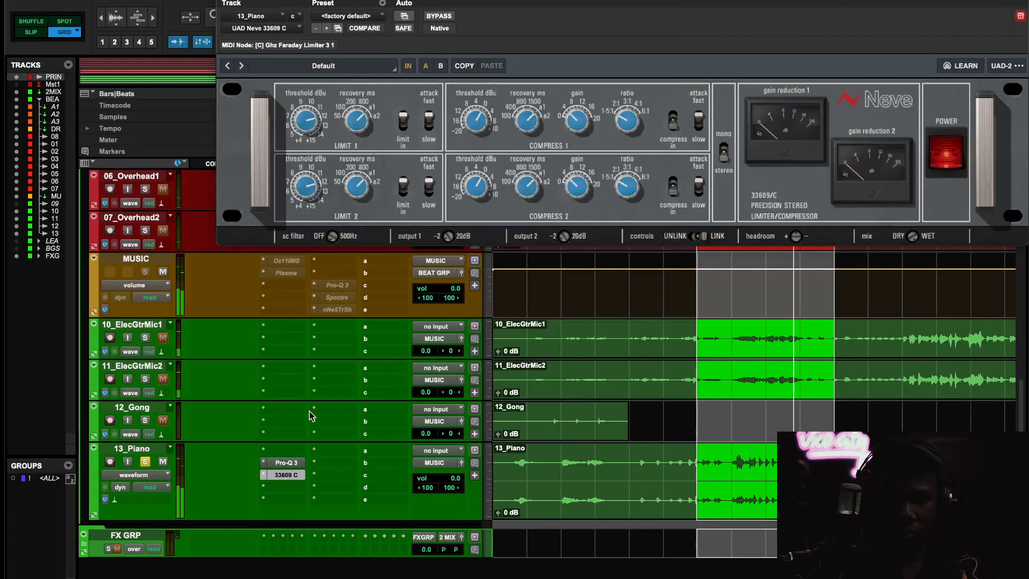
pyautogui.moveTo(488, 2); pyautogui.dragTo(399, 97)
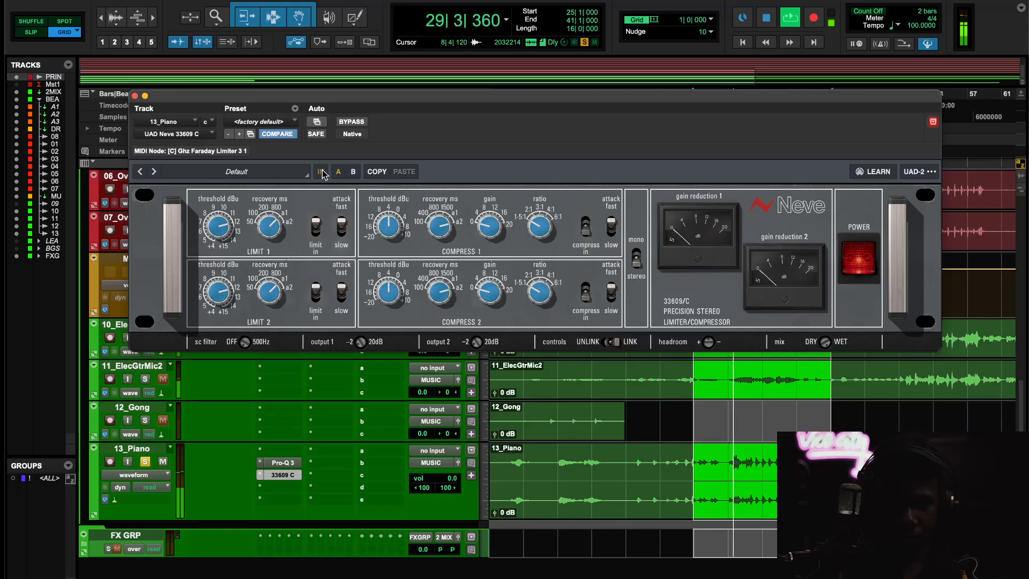
# Compare the piano with the Neve 33609 C bypassed and active, and review the Pro-Q 3 curve on 13_Piano.
pyautogui.click(347, 123)
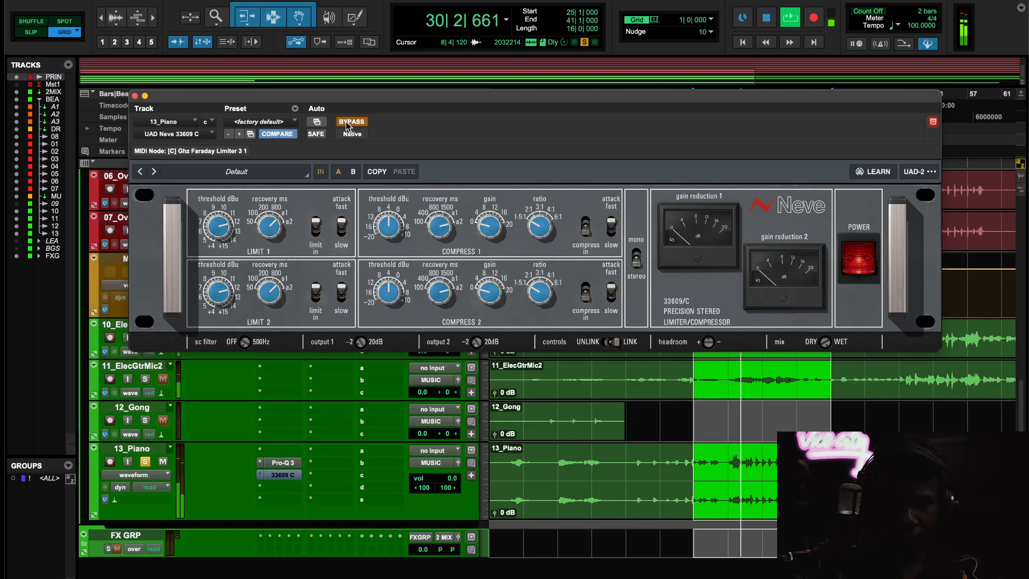
pyautogui.click(346, 124)
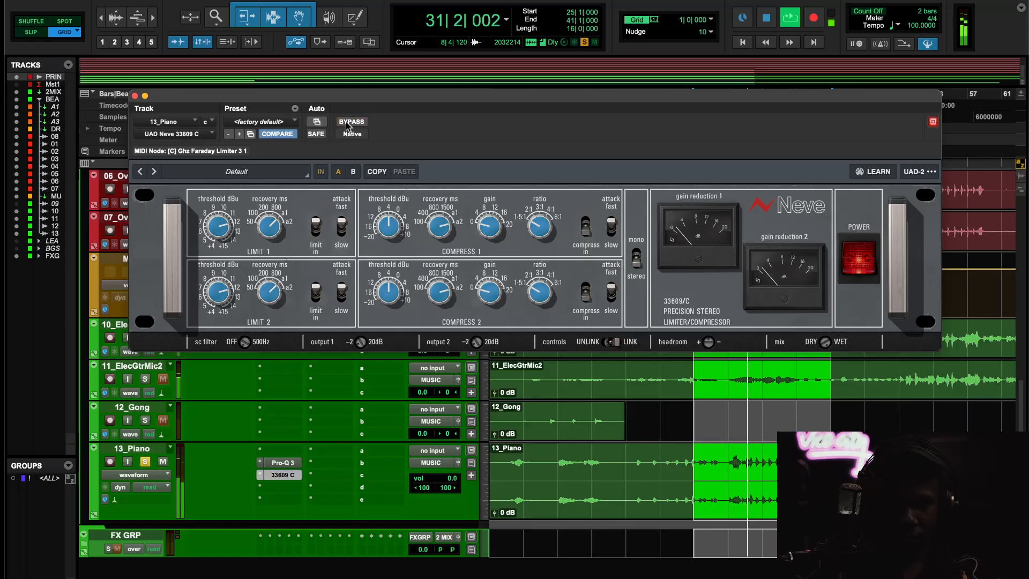
pyautogui.click(283, 462)
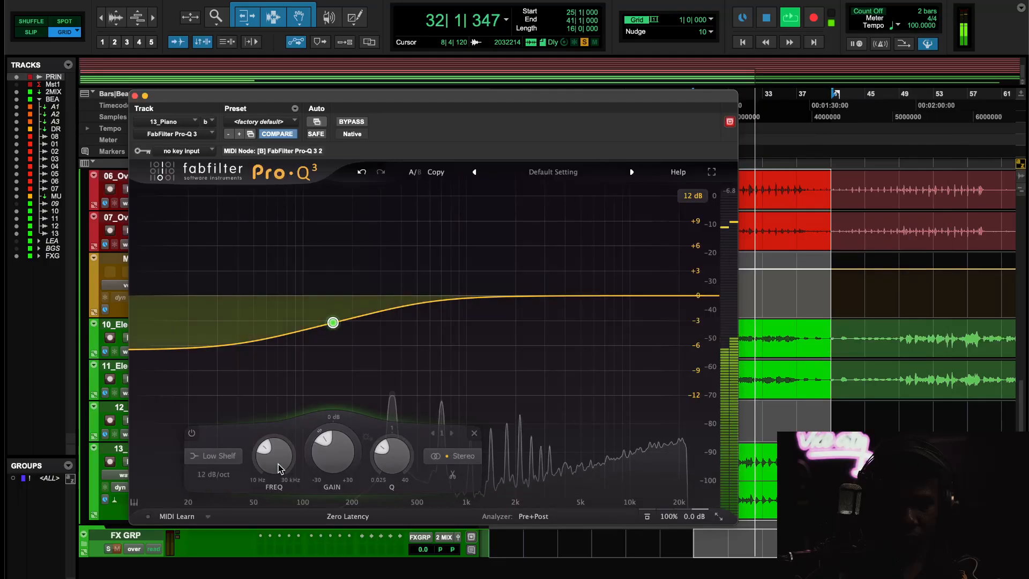
pyautogui.click(136, 96)
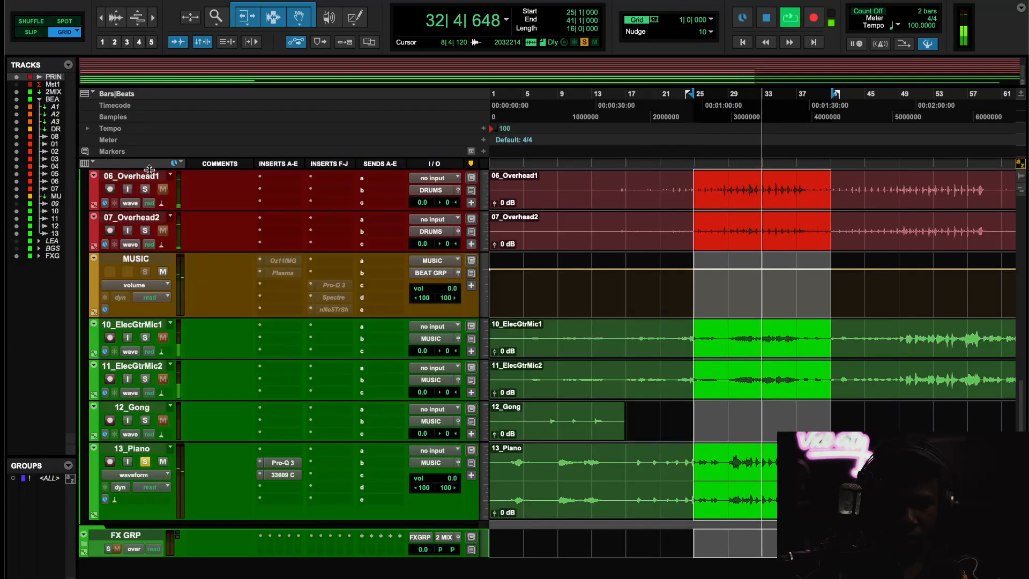
# Solo 10_ElecGtrMic1 and 11_ElecGtrMic2 with the piano, and activate the Ozone 11 Imager on the MUSIC track before resuming playback.
pyautogui.click(145, 337)
pyautogui.click(145, 379)
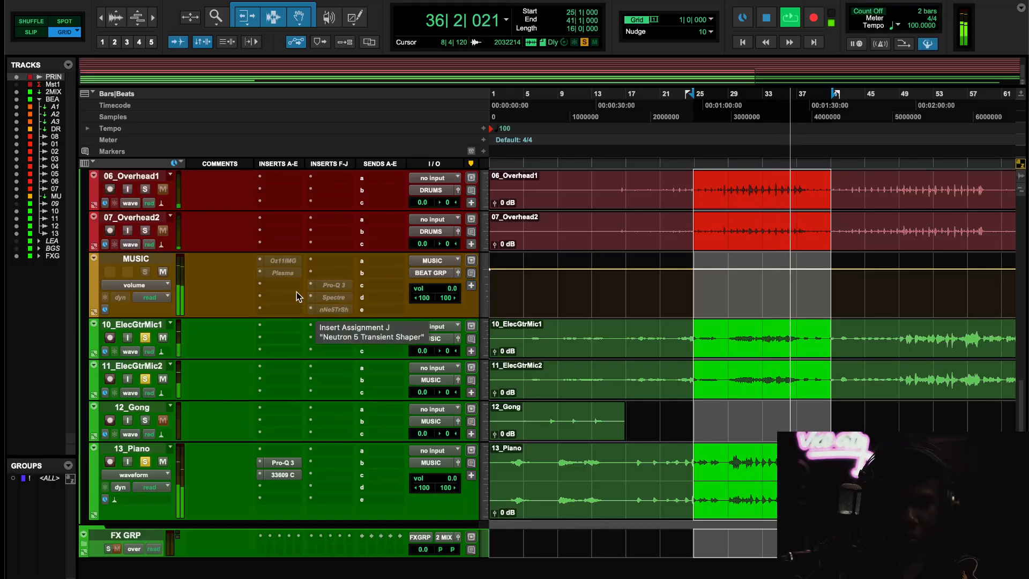
pyautogui.keyDown('ctrl'); pyautogui.keyDown('super'); pyautogui.click(293, 263); pyautogui.keyUp('super'); pyautogui.keyUp('ctrl')
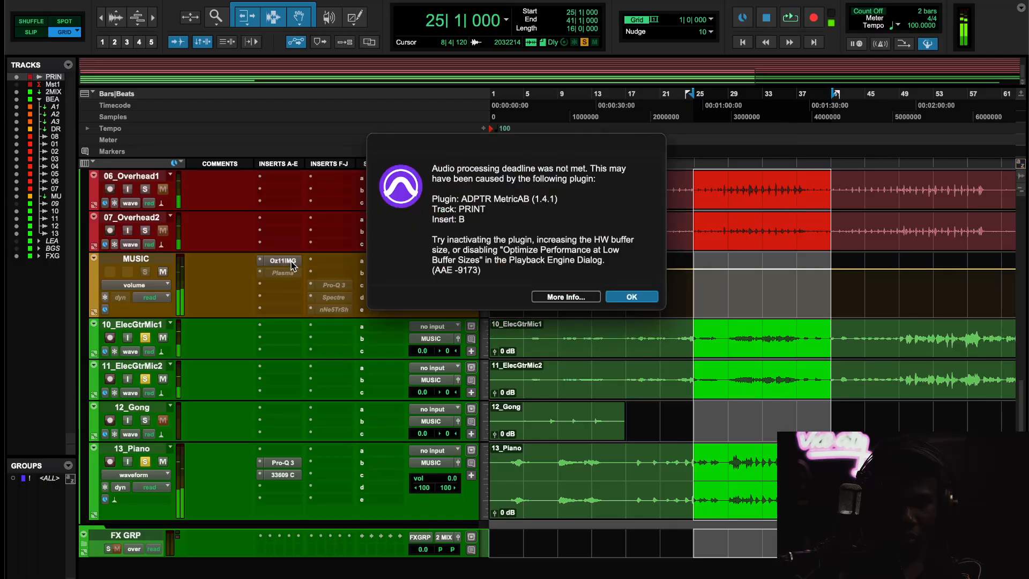
pyautogui.click(638, 297)
pyautogui.press('space')
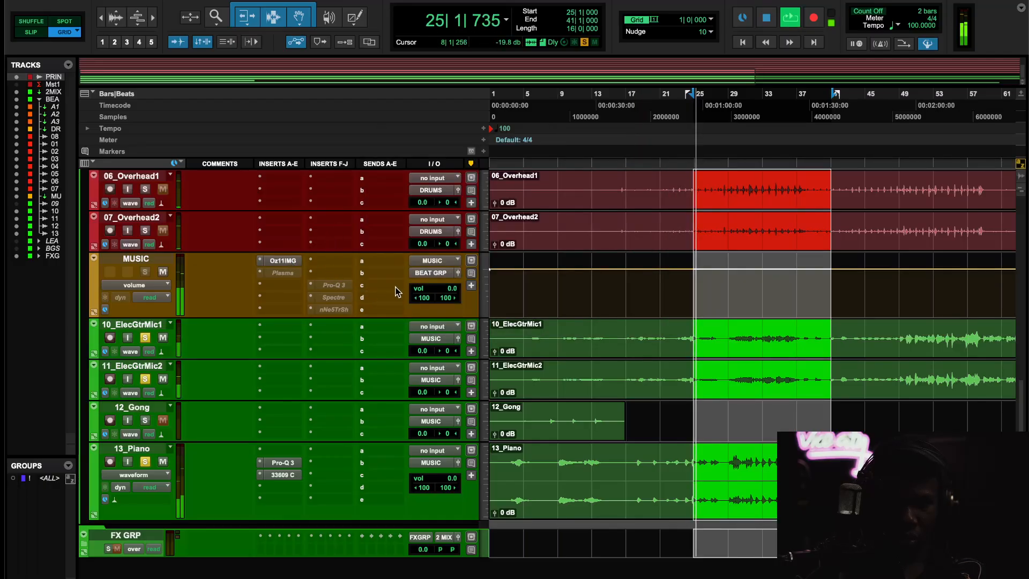
# Play from bar 29 and add a 493 Hz crossover in the MUSIC track's Ozone Imager, setting band 2 width to 2.
pyautogui.click(722, 138)
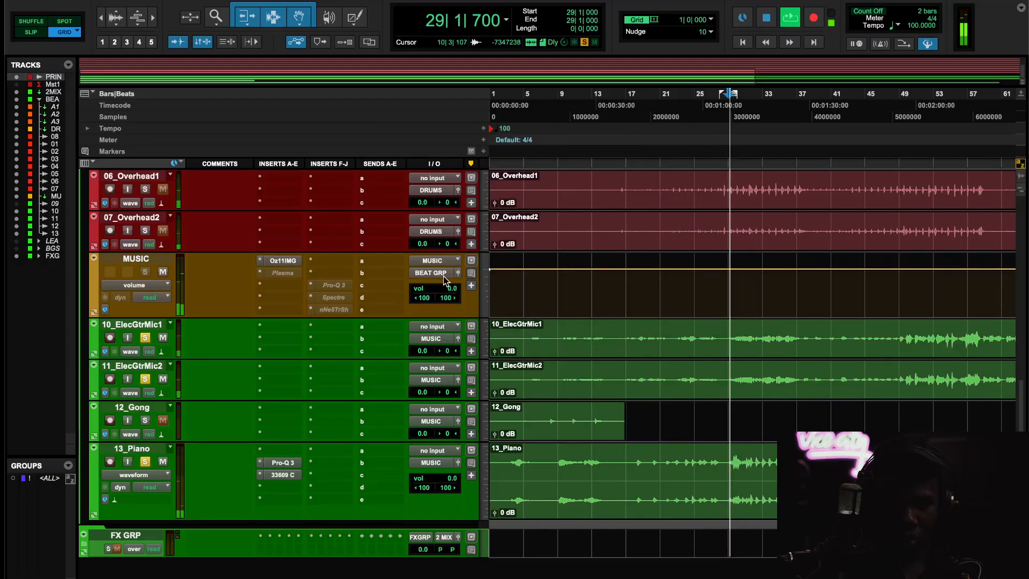
pyautogui.click(283, 261)
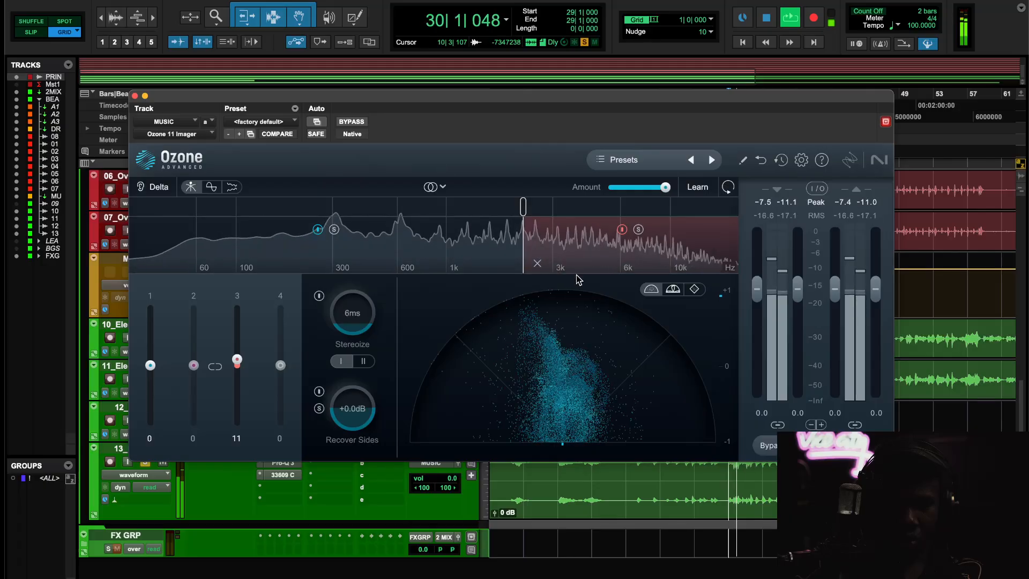
pyautogui.click(379, 208)
pyautogui.moveTo(194, 367); pyautogui.dragTo(194, 364)
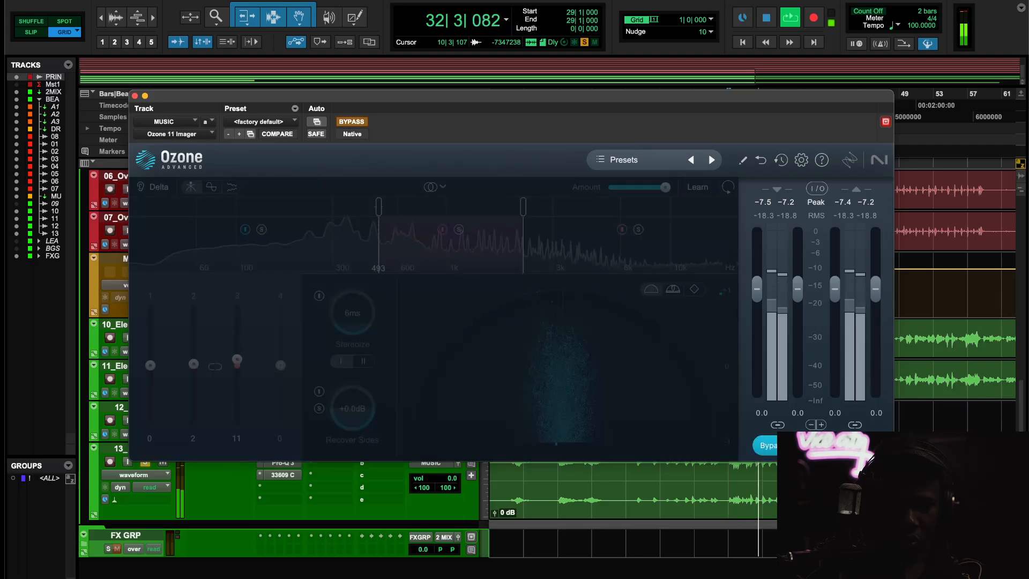
pyautogui.click(135, 96)
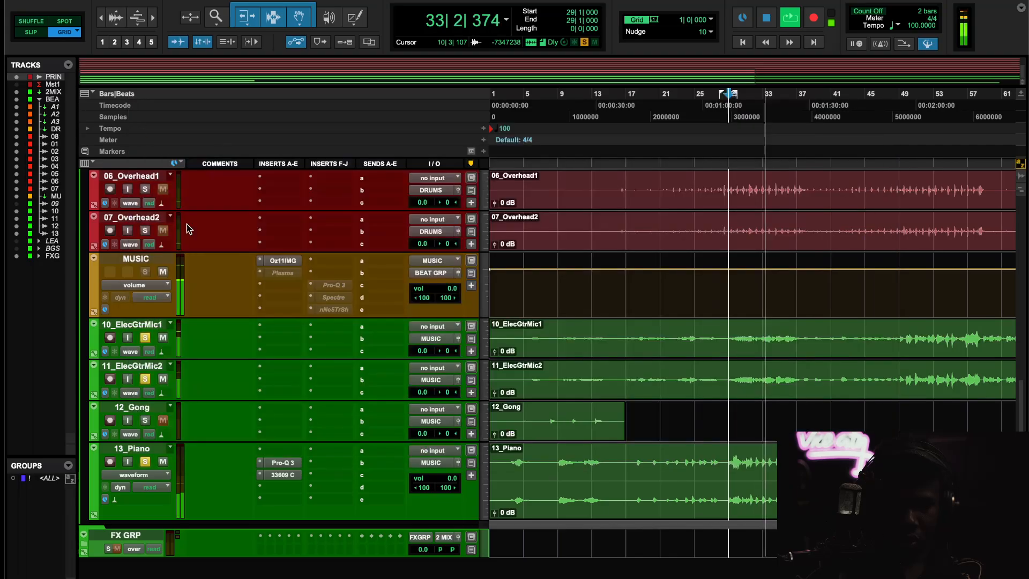
# Solo 03_Snare and 06_Overhead1 alongside the bass and music tracks and restart playback from bar 29.
pyautogui.scroll(2, 302, 390)
pyautogui.scroll(3, 302, 390)
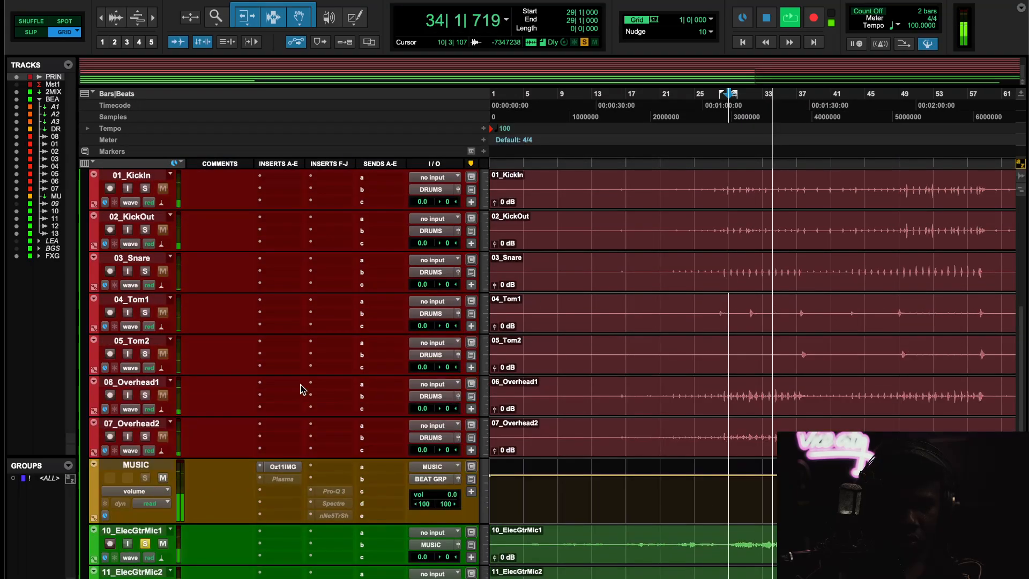
pyautogui.scroll(1, 181, 336)
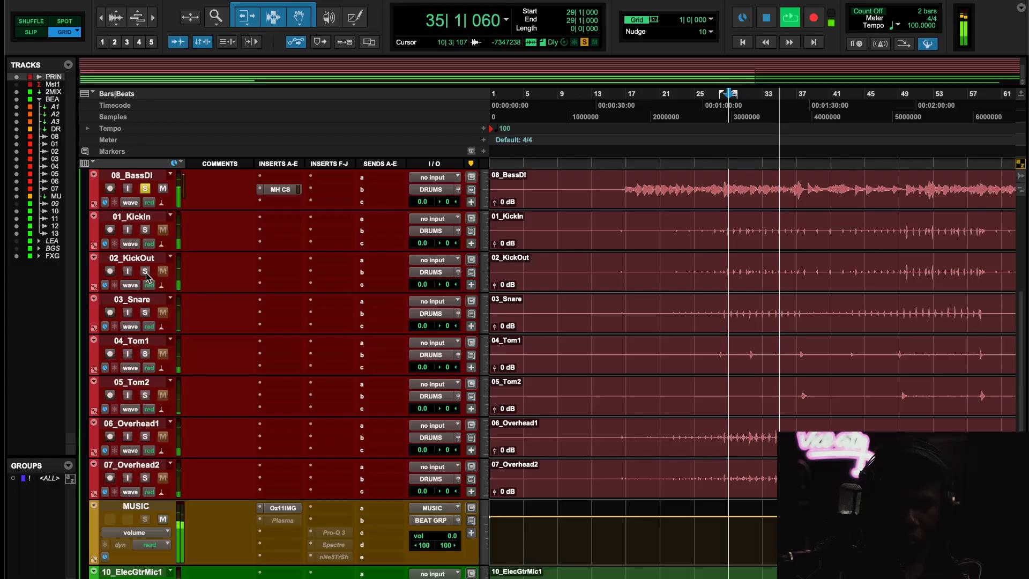
pyautogui.click(145, 312)
pyautogui.click(145, 271)
pyautogui.click(145, 270)
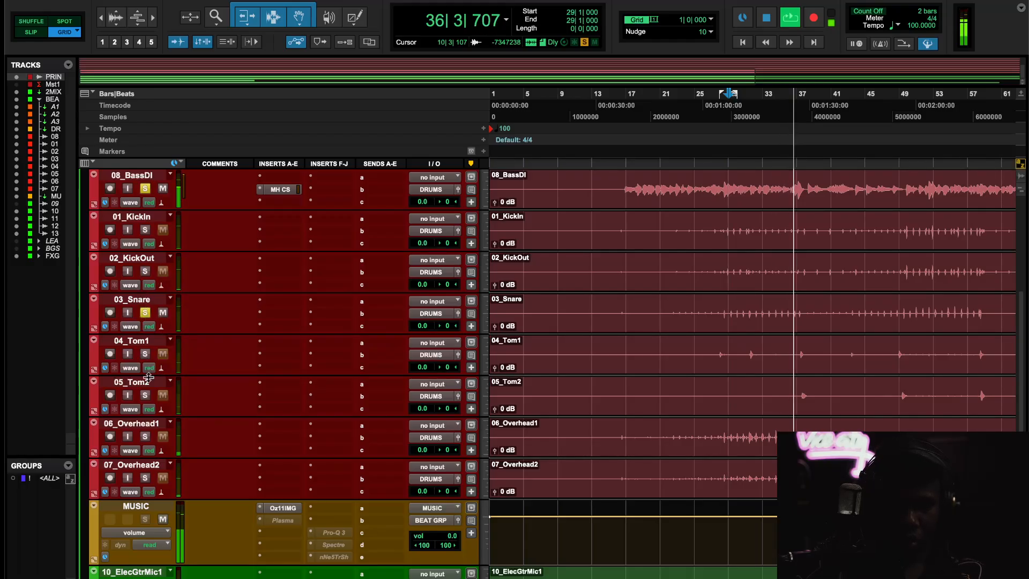
pyautogui.click(145, 436)
pyautogui.press('space')
pyautogui.press('space')
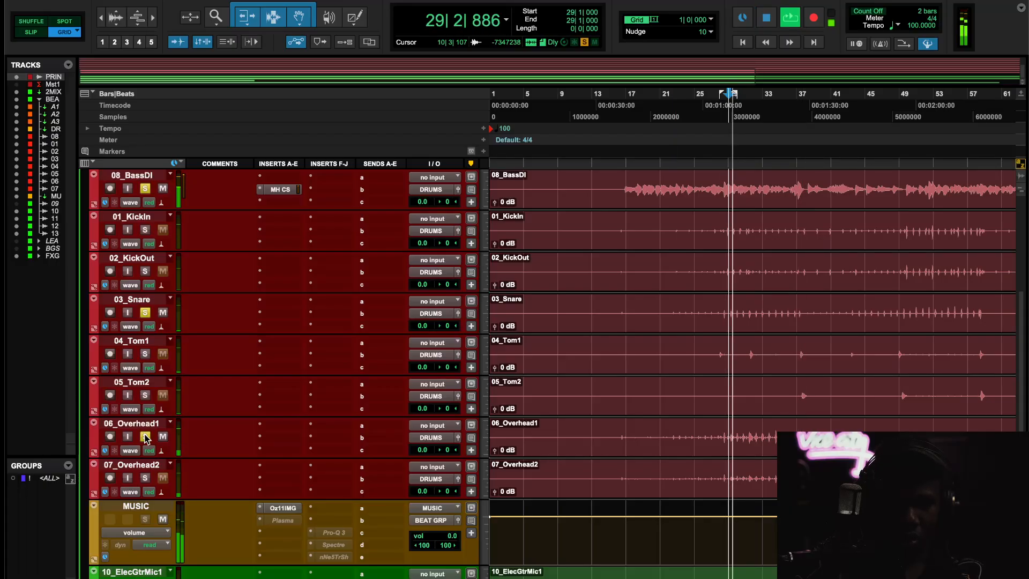
# Enlarge the 06_Overhead1 track and move it directly below 03_Snare.
pyautogui.moveTo(230, 460); pyautogui.dragTo(231, 483)
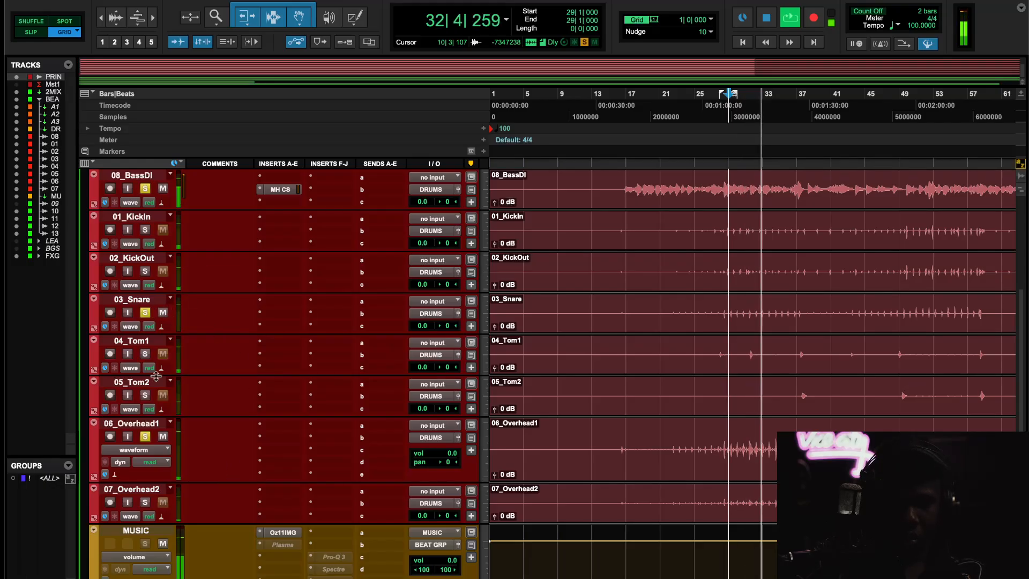
pyautogui.moveTo(152, 428); pyautogui.dragTo(182, 334)
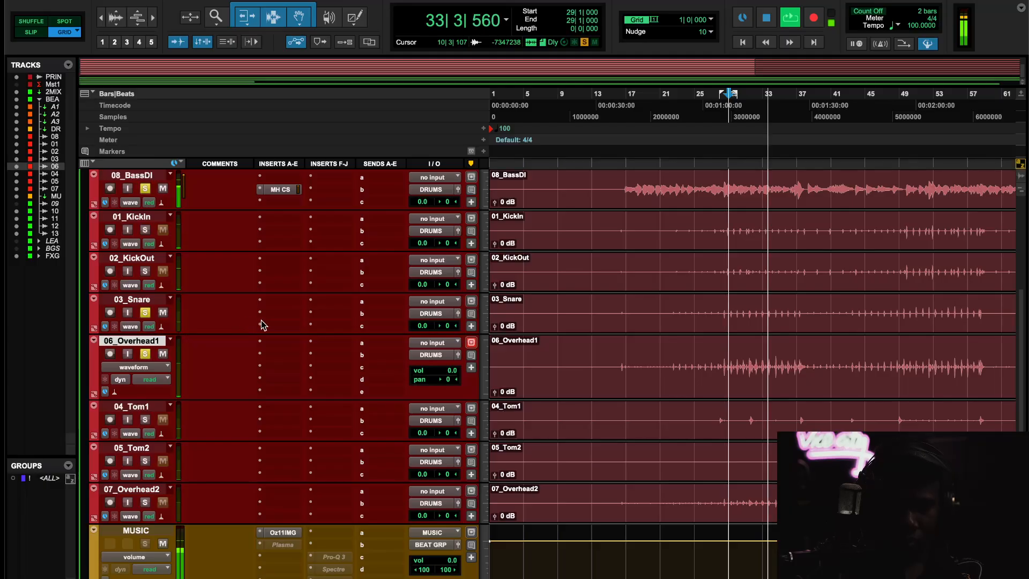
# Clear the other solos so only 03_Snare is soloed, and insert the CLA-76 (mono) compressor on it.
pyautogui.keyDown('super'); pyautogui.click(145, 312); pyautogui.keyUp('super')
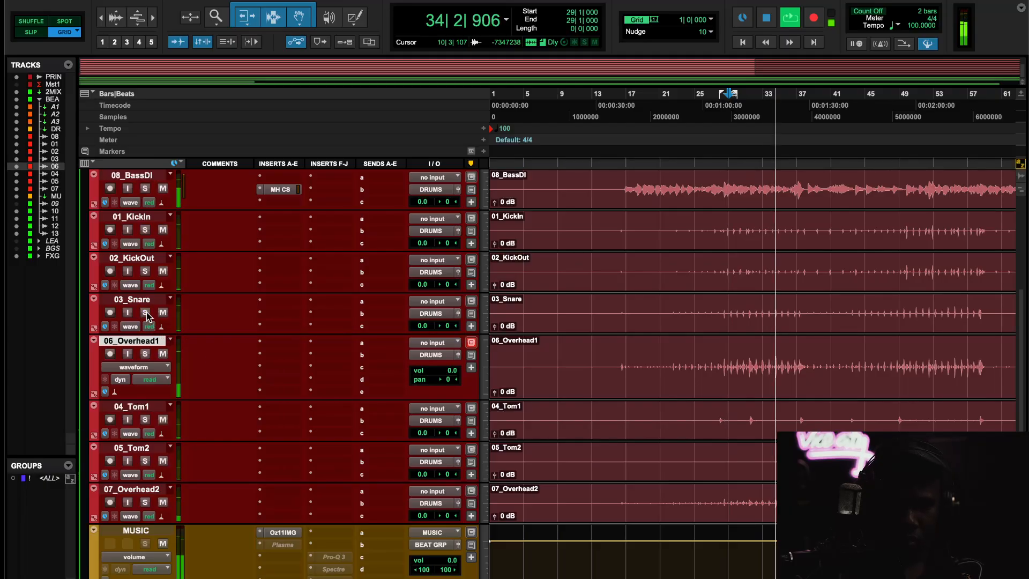
pyautogui.click(278, 311)
pyautogui.click(300, 257)
pyautogui.write('cla')
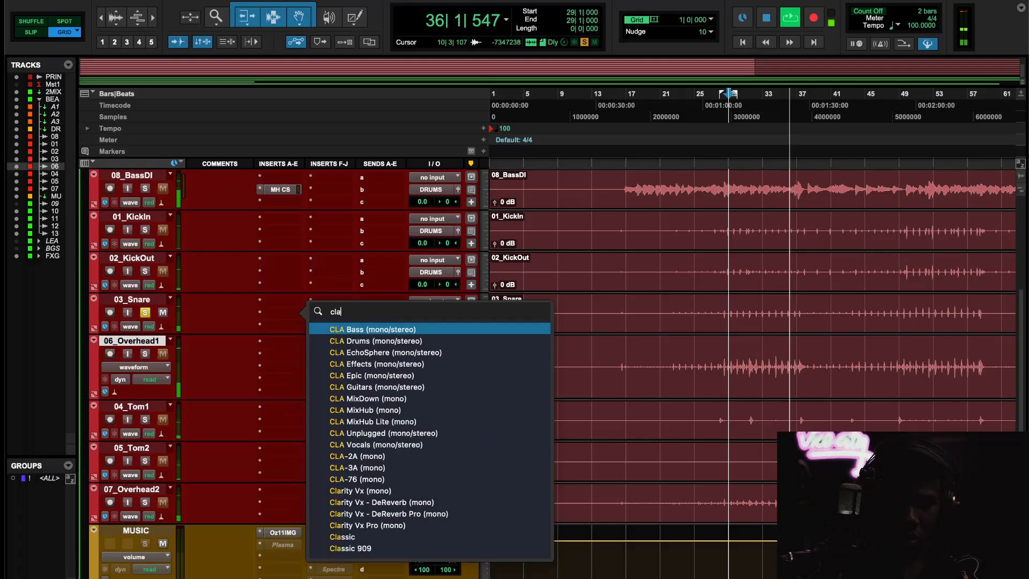
pyautogui.click(374, 476)
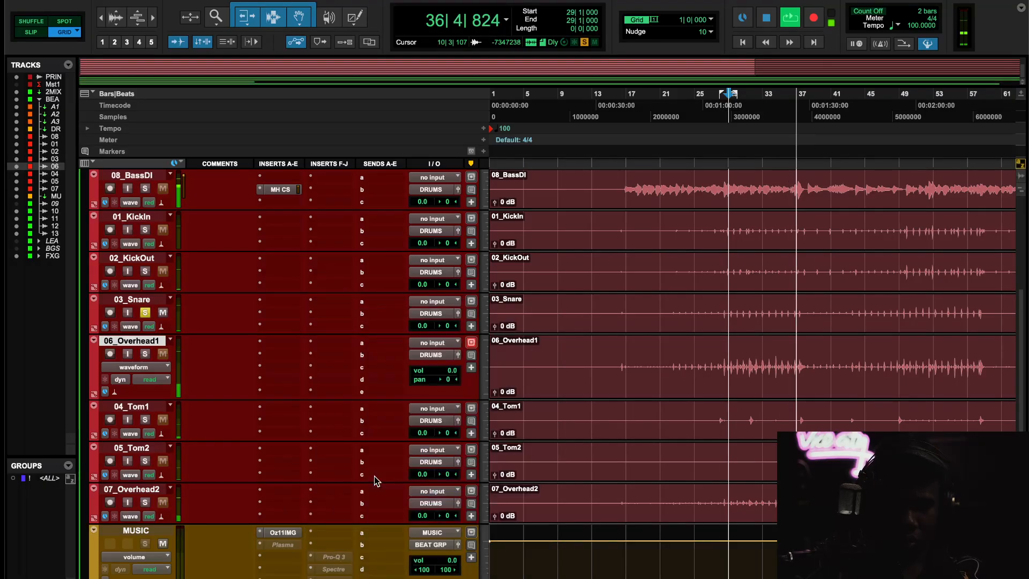
# Set the snare's CLA-76 to attack 1, release 7 and input about 24, checking it in playback.
pyautogui.moveTo(367, 271); pyautogui.dragTo(370, 228)
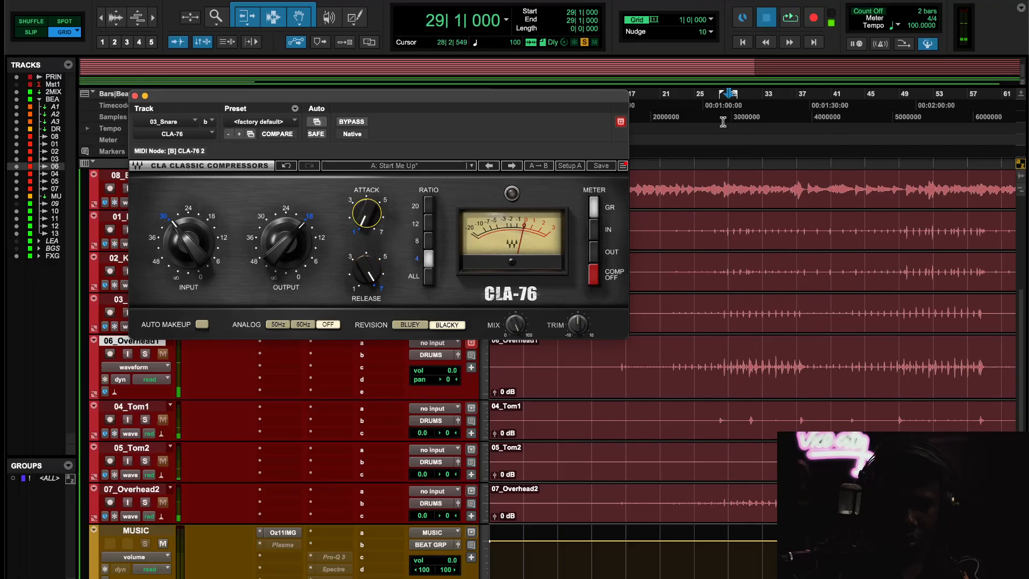
pyautogui.moveTo(188, 242); pyautogui.dragTo(188, 236)
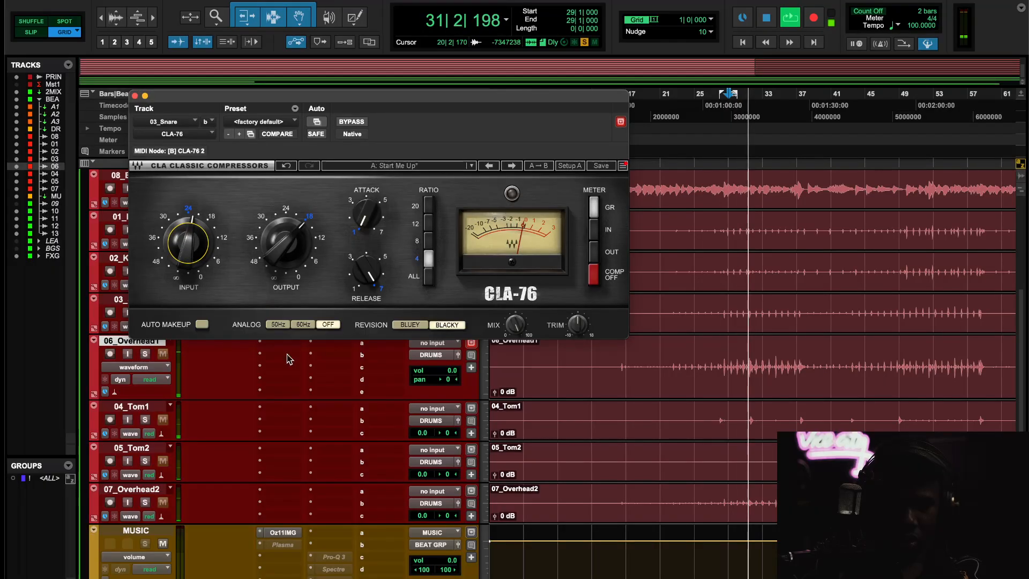
pyautogui.click(134, 96)
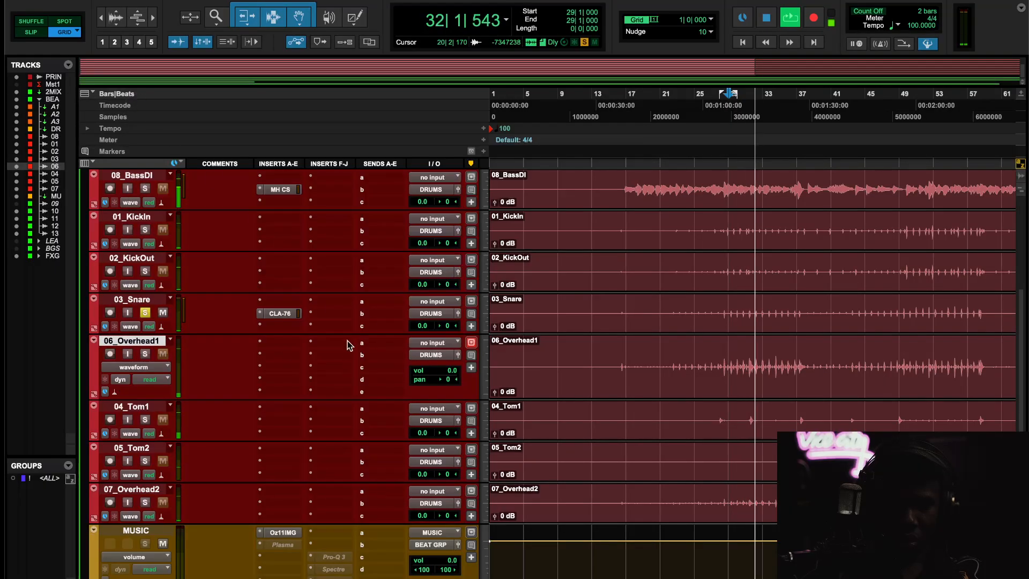
pyautogui.press('space')
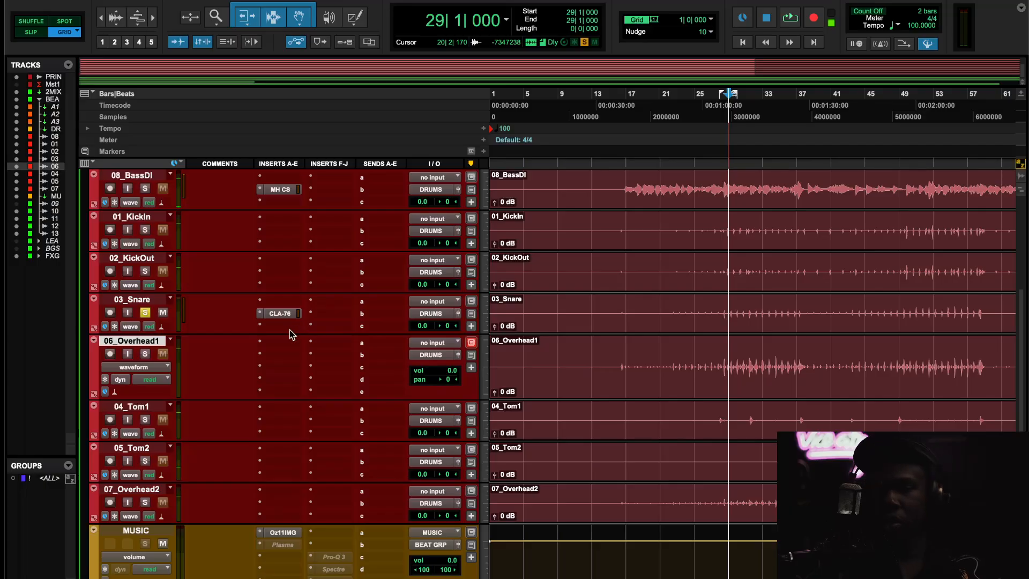
# Enlarge the 03_Snare track slightly and insert the Dyn3 Expander/Gate (mono) below the CLA-76.
pyautogui.click(289, 329)
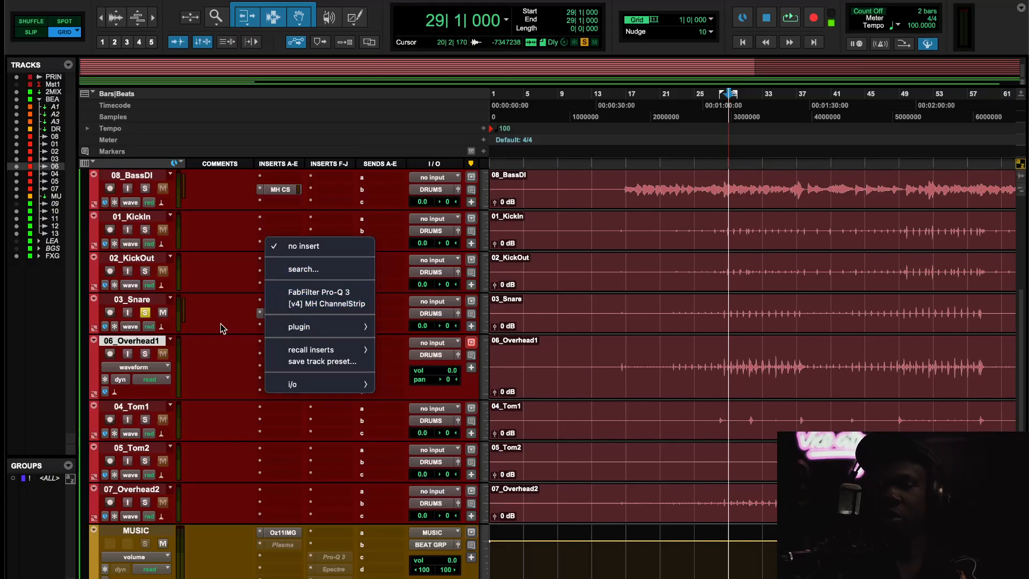
pyautogui.click(234, 357)
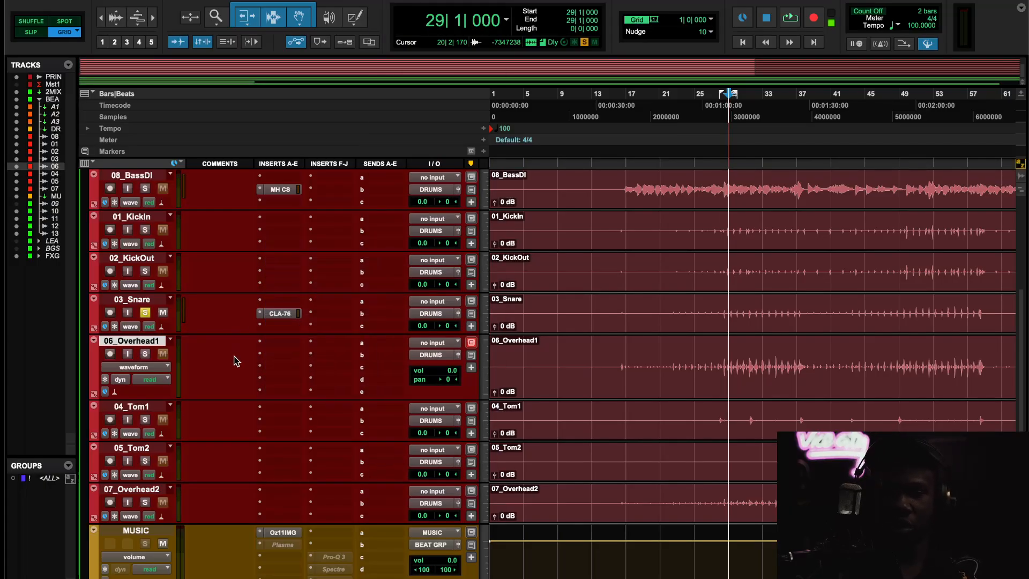
pyautogui.moveTo(280, 331); pyautogui.dragTo(281, 335)
pyautogui.click(281, 337)
pyautogui.click(301, 269)
pyautogui.write('dyn')
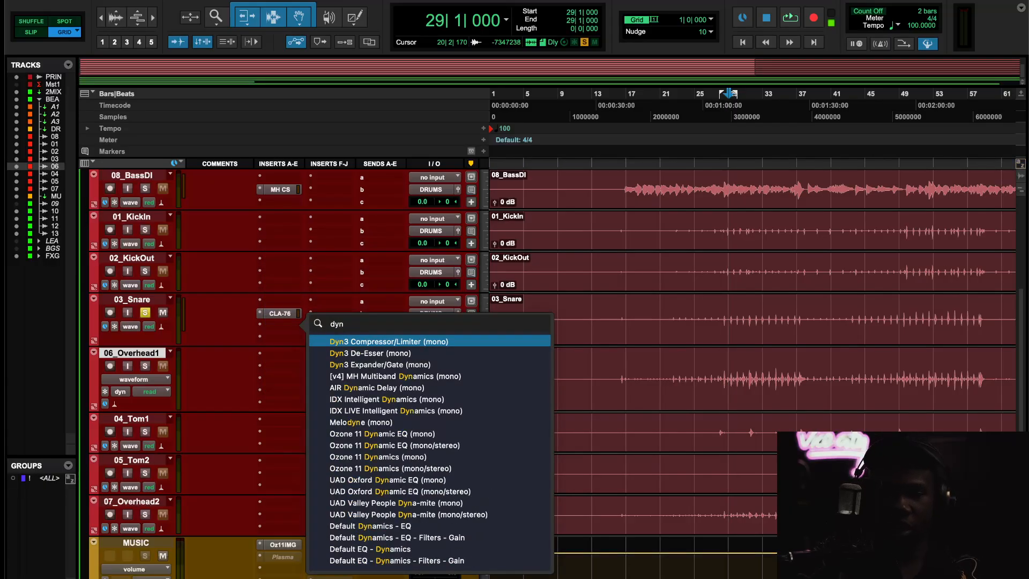
pyautogui.press('Down')
pyautogui.press('Down')
pyautogui.press('Return')
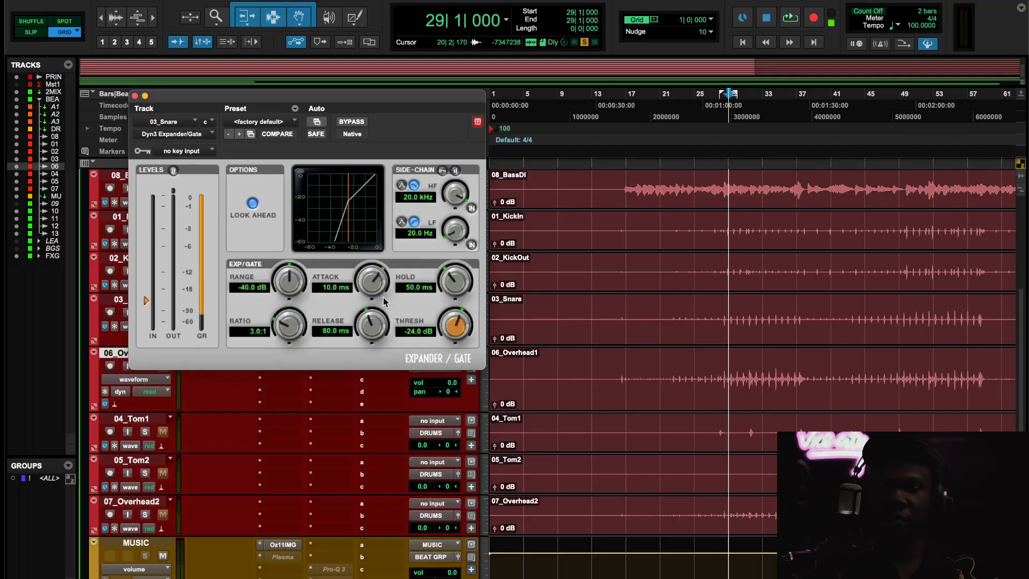
# During playback, set the snare gate's threshold to -19.5 dB and its side-chain filters to 78.3 Hz LF and 7.3 kHz HF.
pyautogui.press('space')
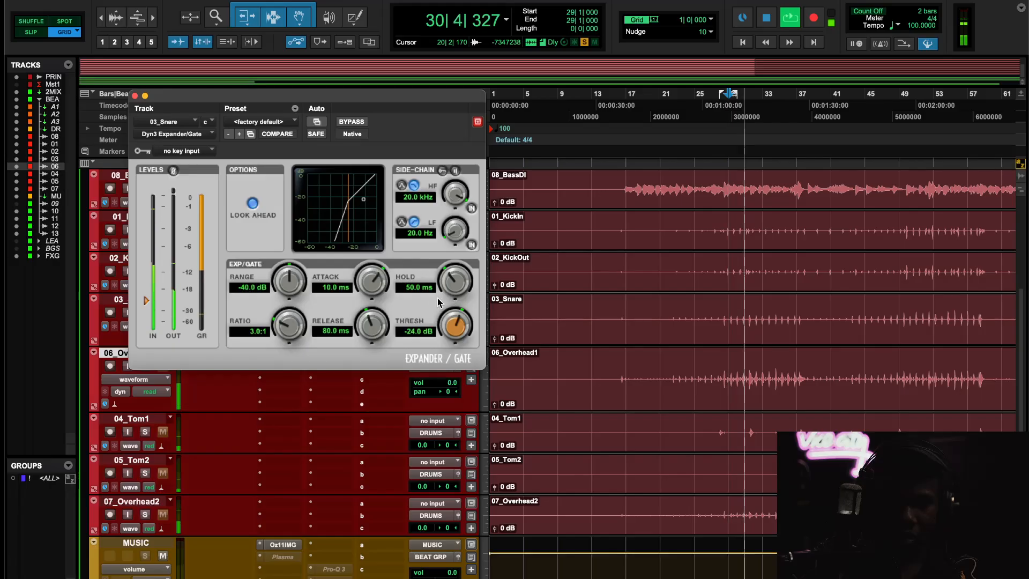
pyautogui.moveTo(468, 335)
pyautogui.mouseDown()
pyautogui.moveTo(458, 337)
pyautogui.moveTo(471, 314)
pyautogui.moveTo(466, 345)
pyautogui.mouseUp()
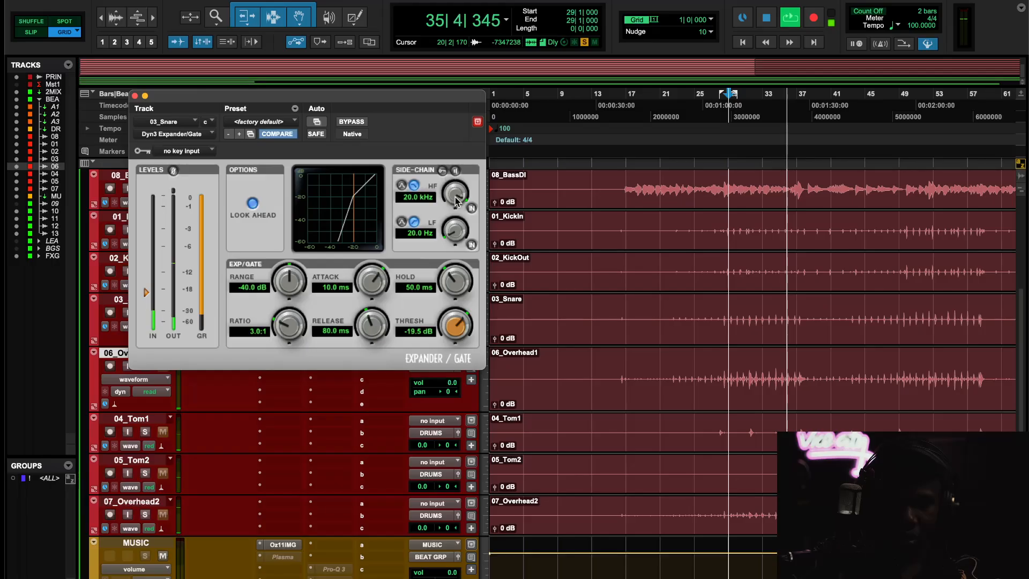
pyautogui.click(472, 245)
pyautogui.moveTo(459, 234); pyautogui.dragTo(460, 192)
pyautogui.moveTo(459, 234); pyautogui.dragTo(460, 242)
pyautogui.press('space')
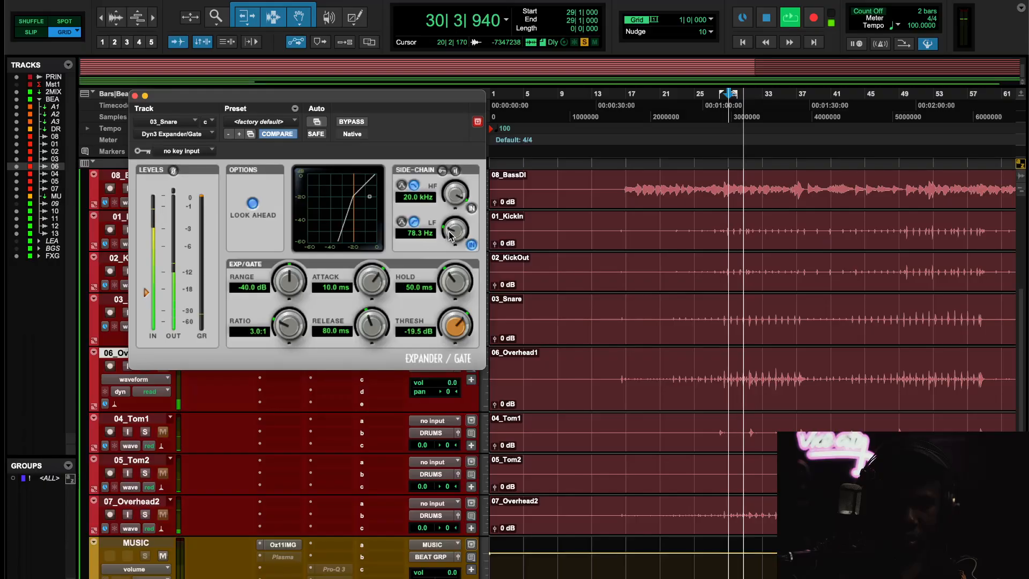
pyautogui.press('space')
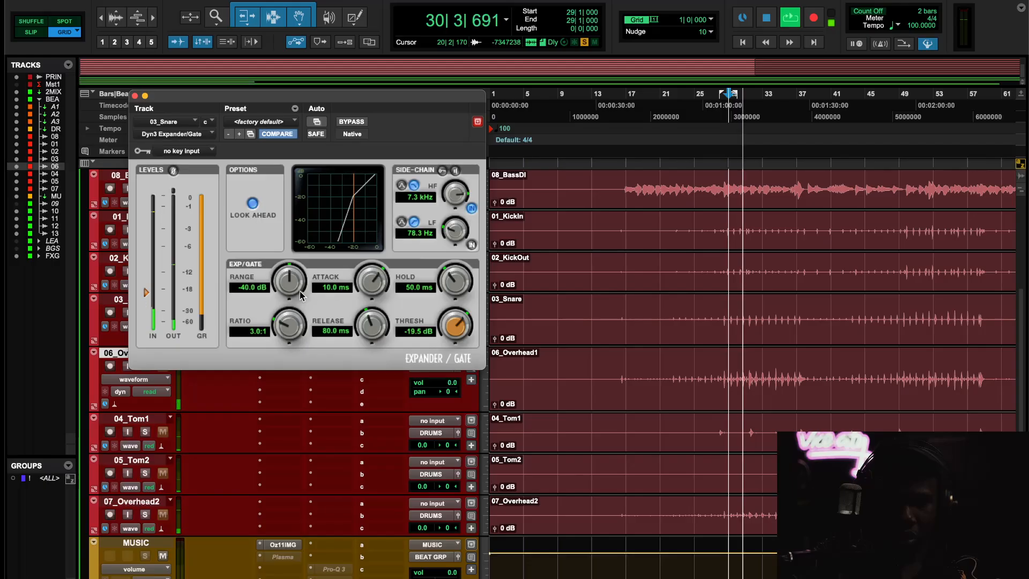
# Close the snare's gate window, unsolo 03_Snare and play the full mix.
pyautogui.press('space')
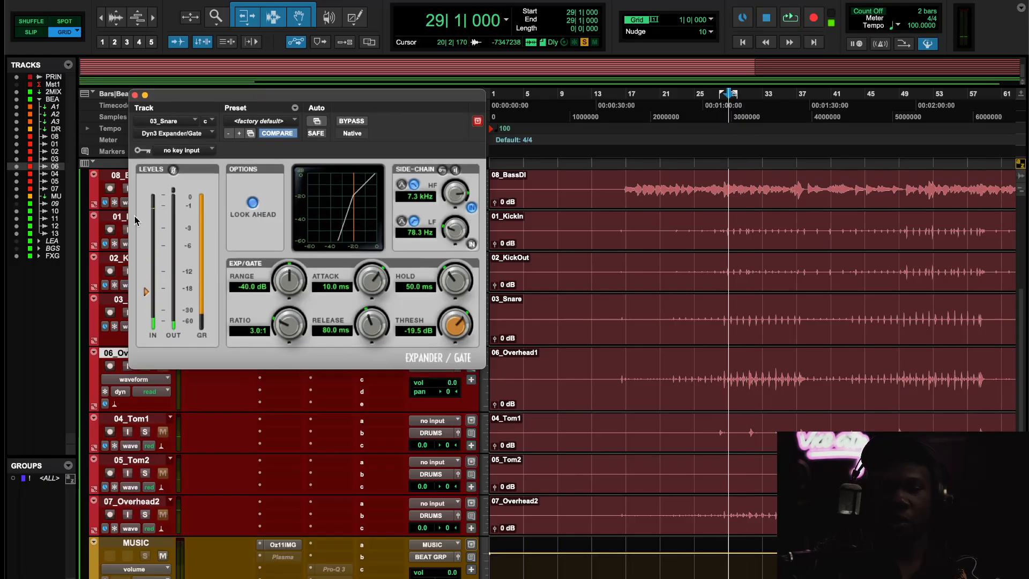
pyautogui.click(135, 96)
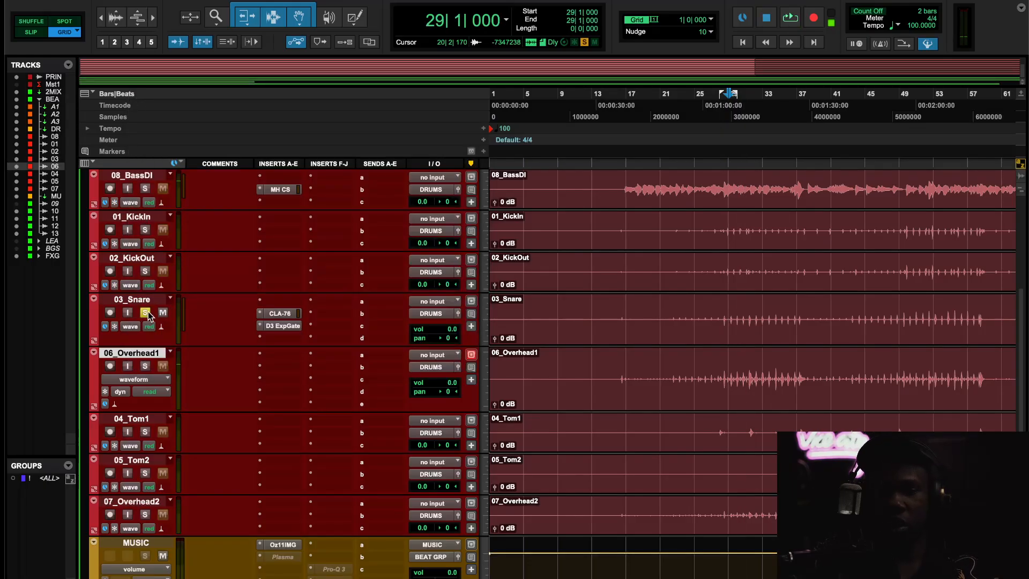
pyautogui.click(145, 312)
pyautogui.press('space')
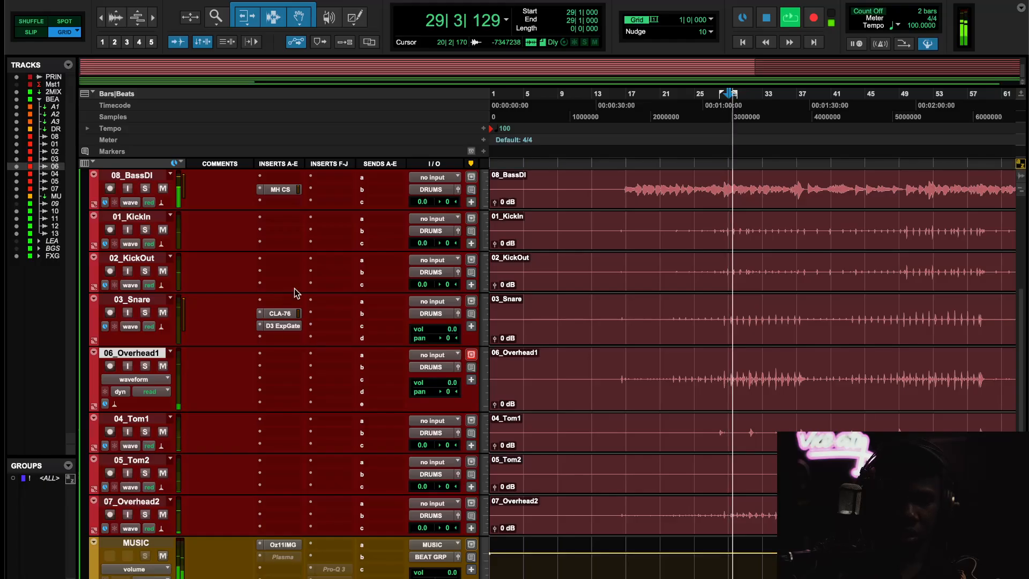
# Make the inactive Aux 1 track active.
pyautogui.scroll(3, 331, 311)
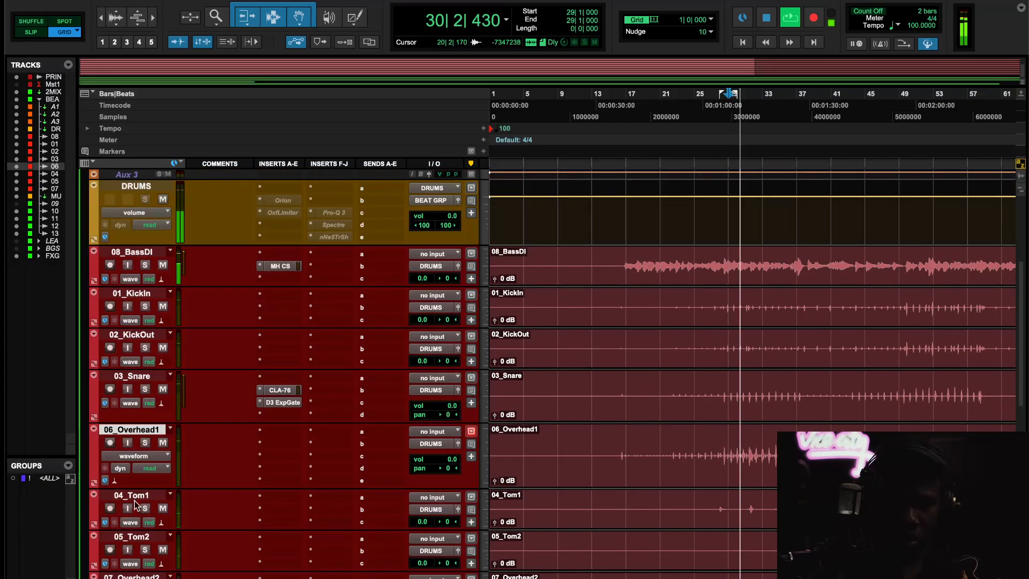
pyautogui.scroll(6, 321, 370)
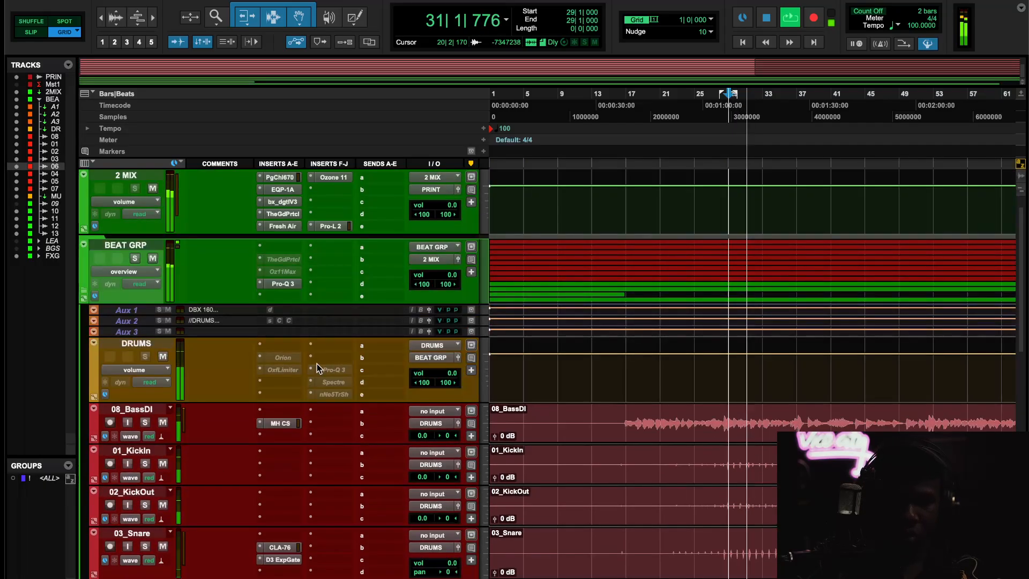
pyautogui.rightClick(122, 311)
pyautogui.click(156, 327)
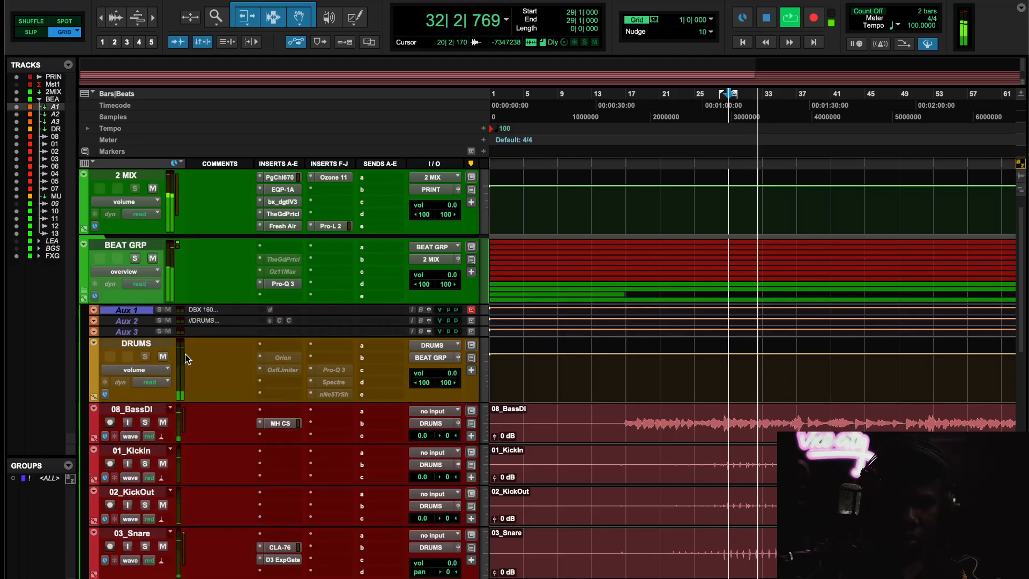
pyautogui.scroll(-6, 382, 400)
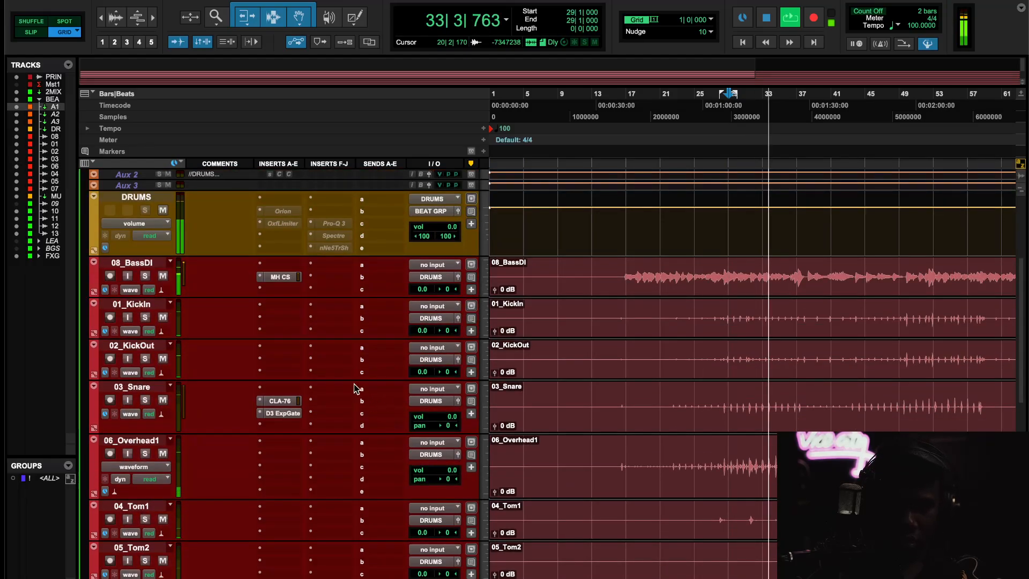
pyautogui.click(375, 411)
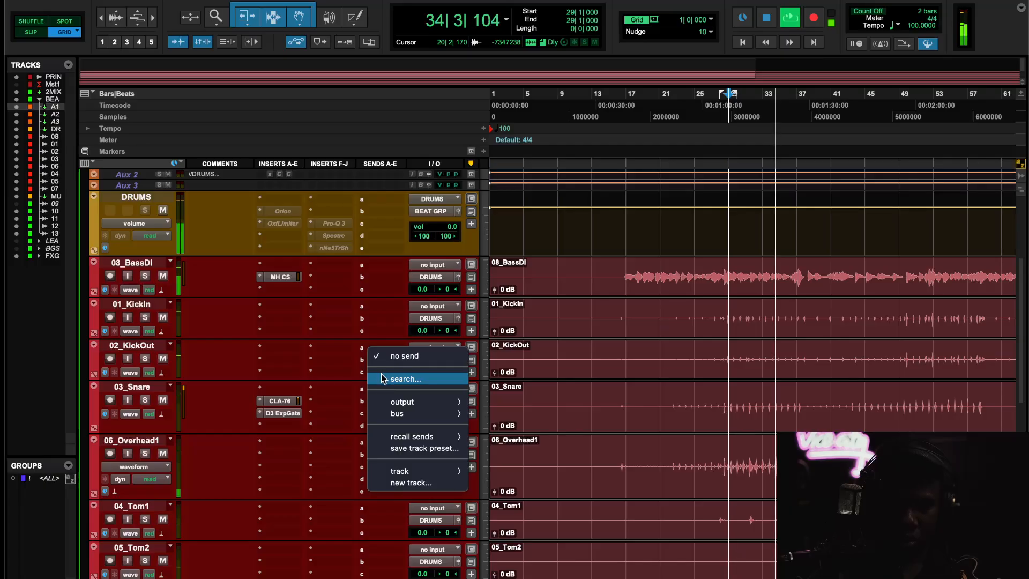
pyautogui.click(397, 376)
pyautogui.write('aux')
pyautogui.press('BackSpace')
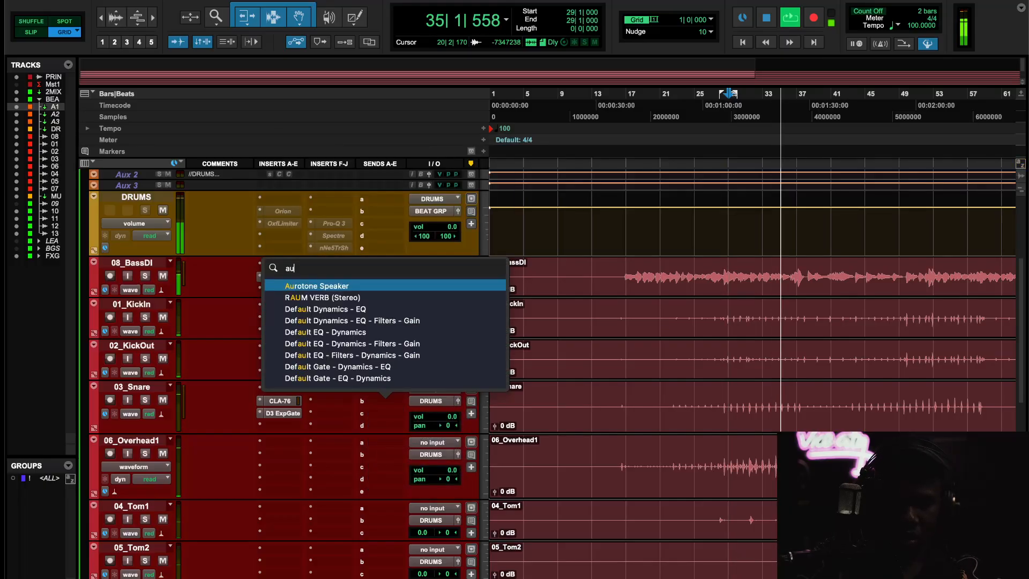
pyautogui.click(429, 476)
# Add a send from 03_Snare to the Aux 1 track on slot b and set its level to 0.0 dB.
pyautogui.click(376, 403)
pyautogui.moveTo(401, 471)
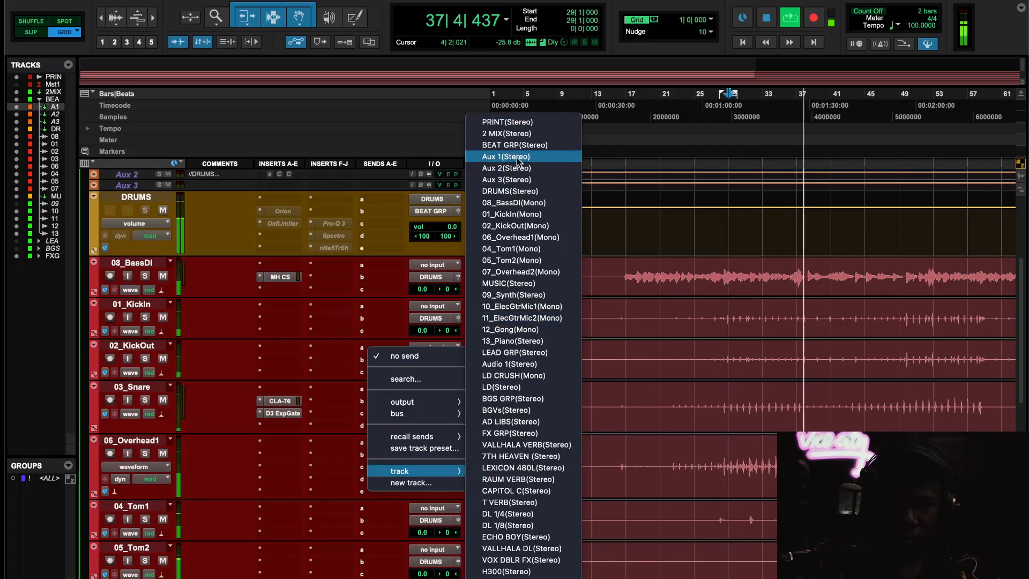
pyautogui.click(506, 156)
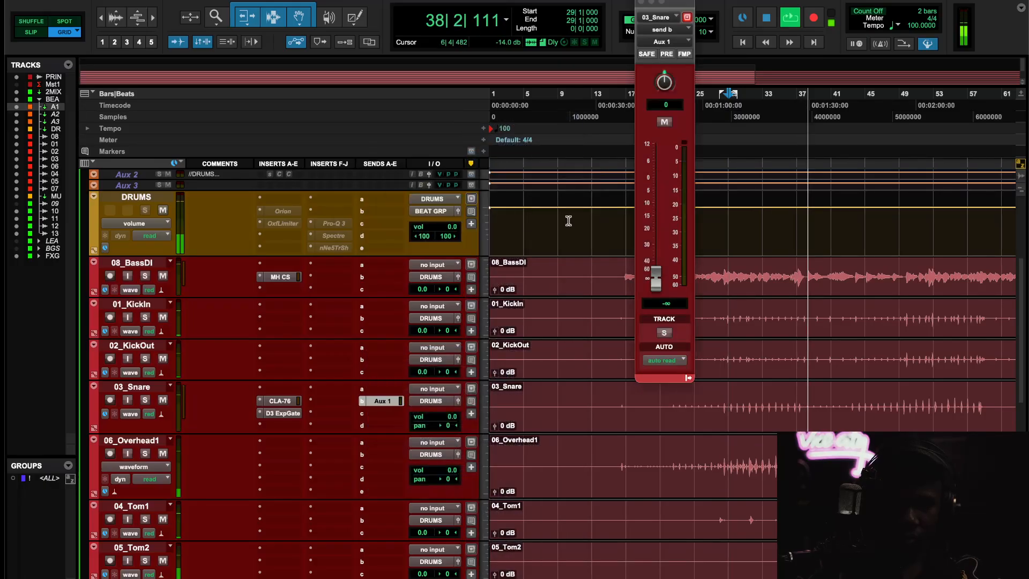
pyautogui.press('space')
pyautogui.keyDown('alt'); pyautogui.click(656, 279); pyautogui.keyUp('alt')
pyautogui.press('space')
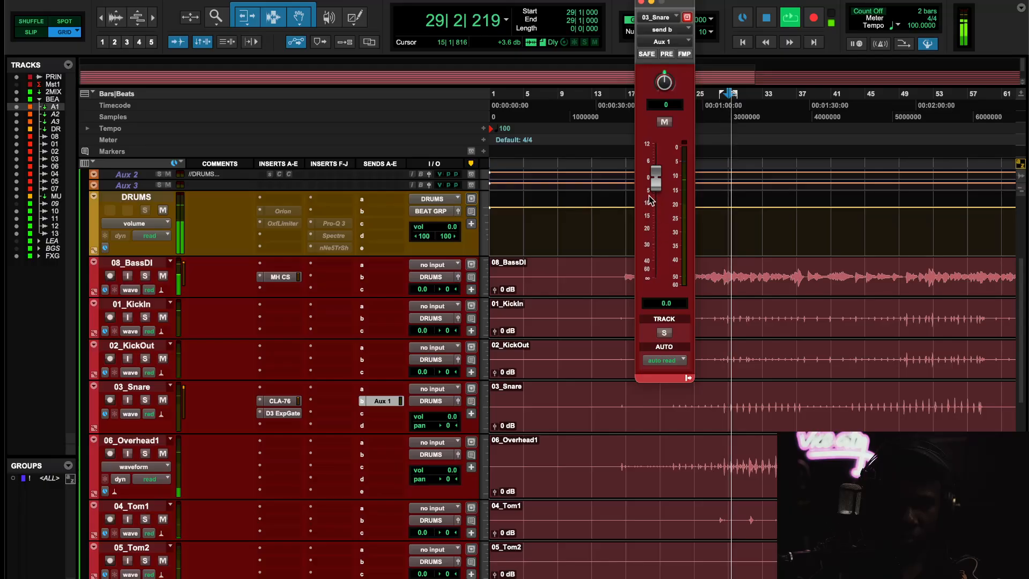
# Enlarge the Aux 1 track and open its dbx 160 compressor during playback.
pyautogui.scroll(5, 223, 337)
pyautogui.scroll(-3, 223, 337)
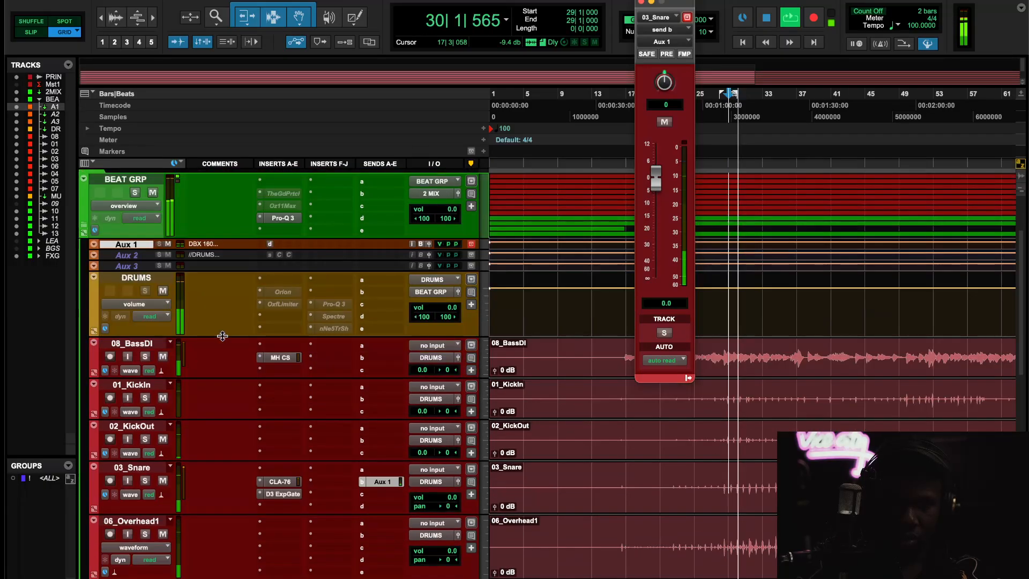
pyautogui.moveTo(243, 250); pyautogui.dragTo(241, 304)
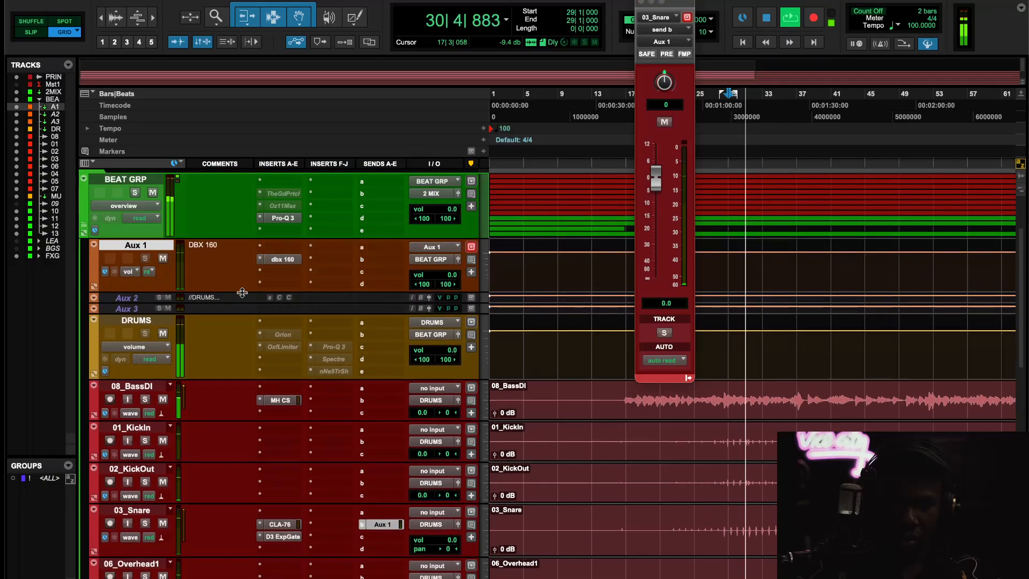
pyautogui.click(279, 259)
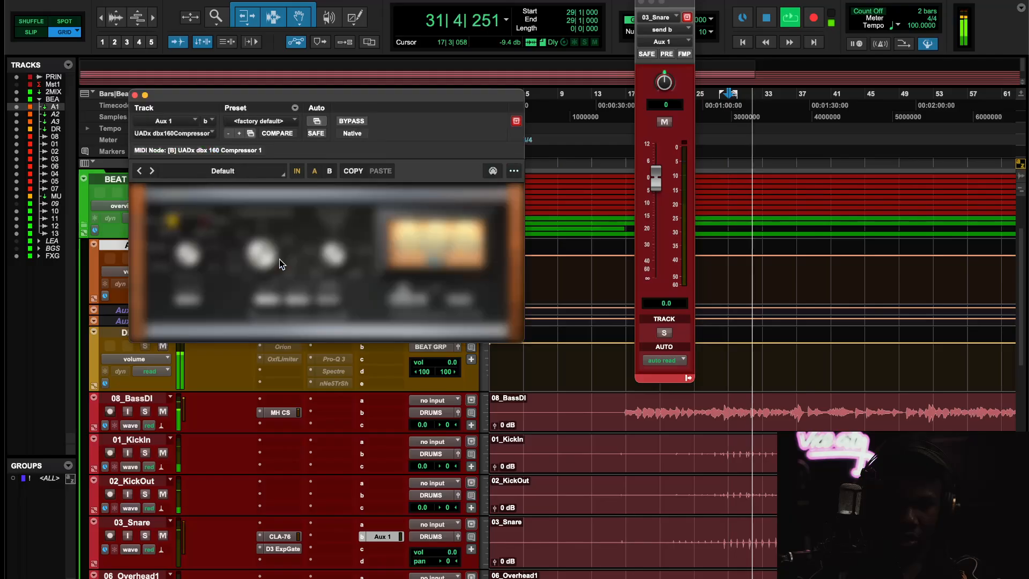
# Copy the snare's Aux 1 send to send slot b of 06_Overhead1.
pyautogui.scroll(-5, 450, 482)
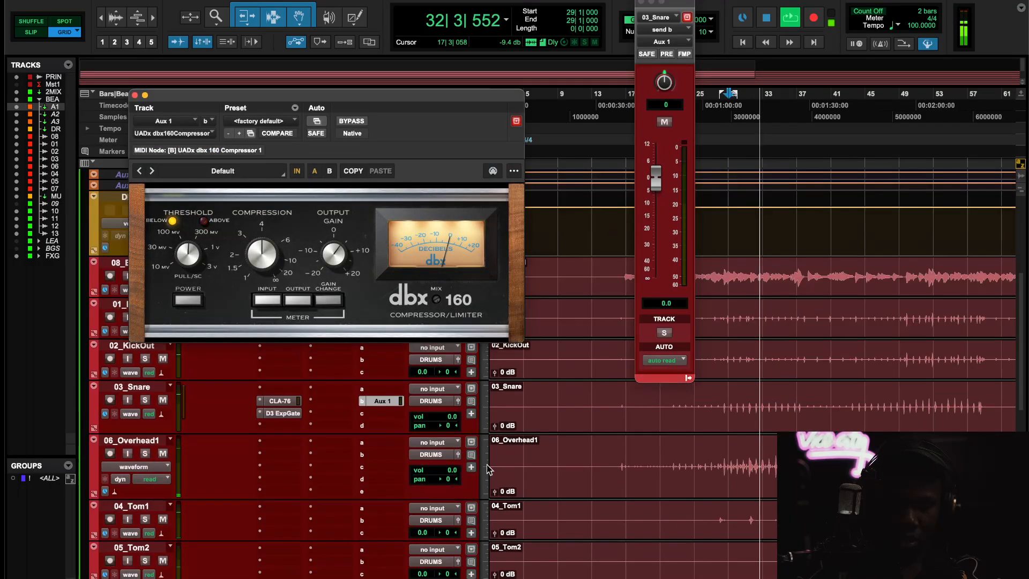
pyautogui.moveTo(374, 391); pyautogui.dragTo(377, 453)
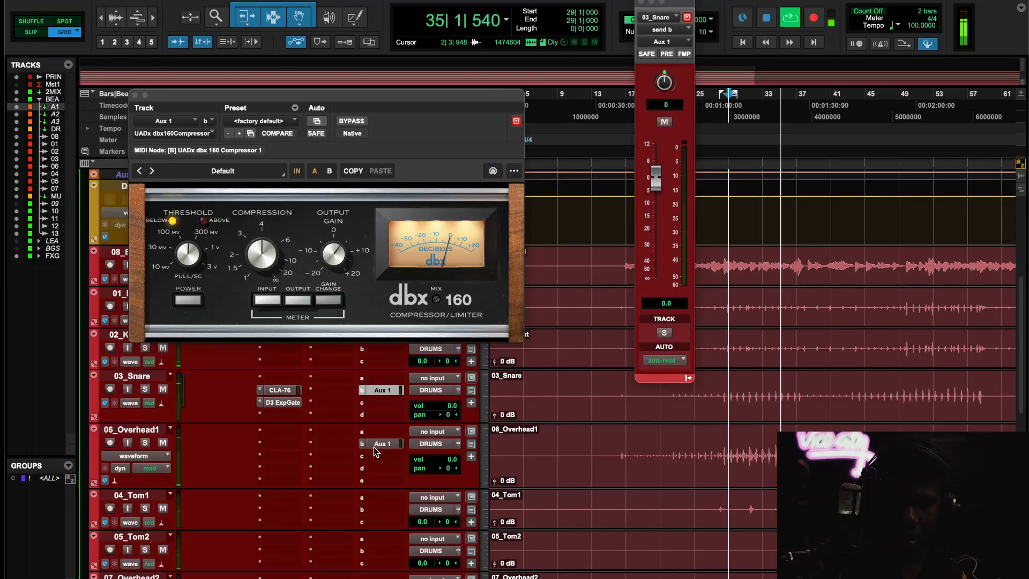
# Compare the mix with the reference track in MetricAB, return to the mix and close the plug-in.
pyautogui.press('F1')
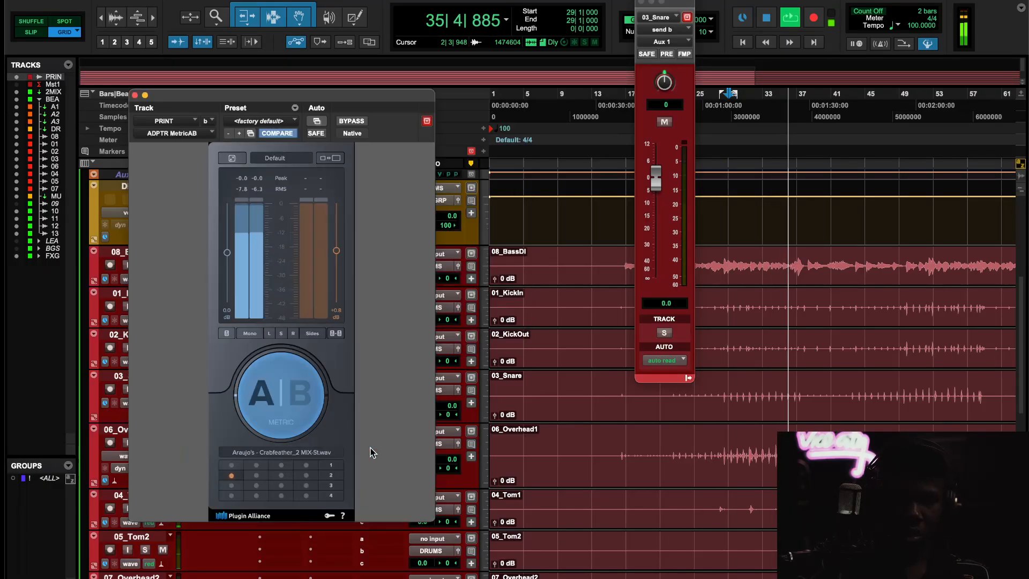
pyautogui.press('space')
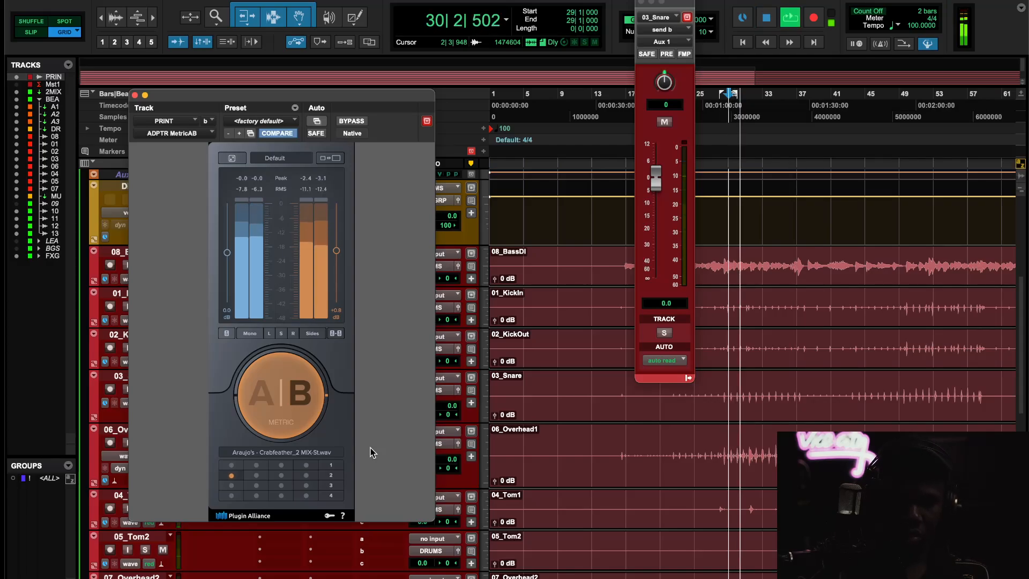
pyautogui.press('a')
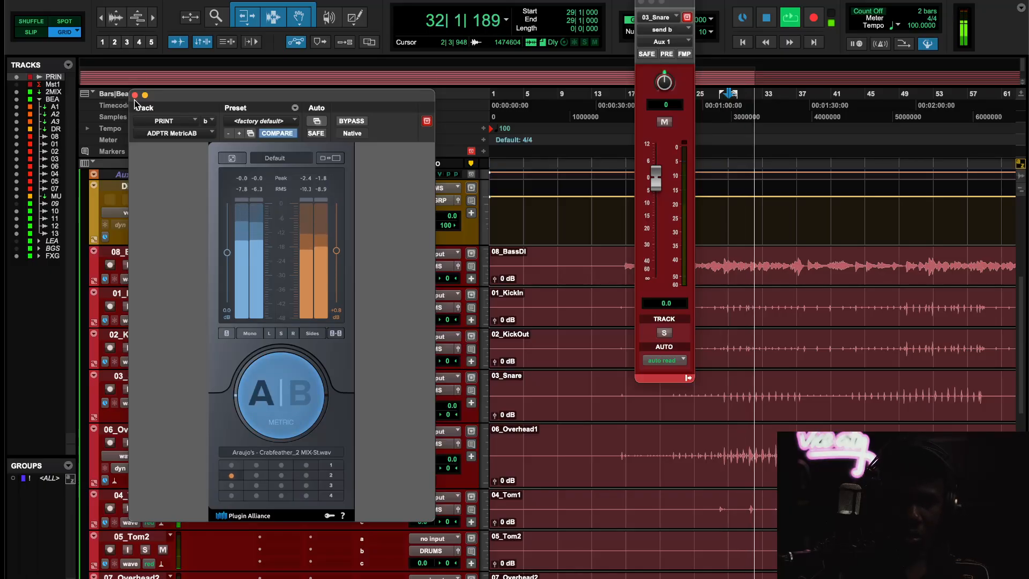
pyautogui.click(135, 96)
# Open the Oxford Limiter on the DRUMS bus, set its threshold to -6.21 dB and check it in playback.
pyautogui.scroll(5, 277, 368)
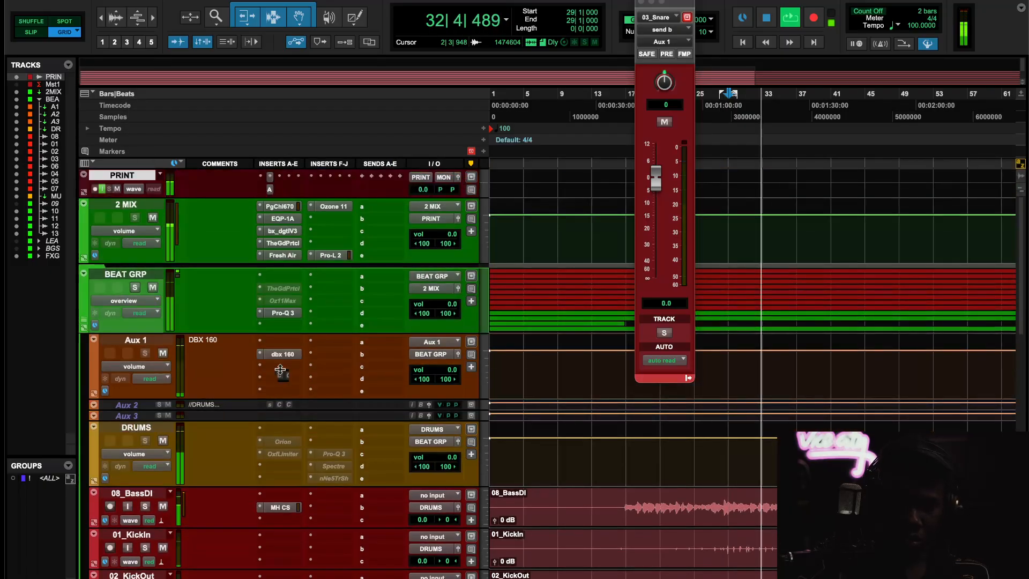
pyautogui.scroll(-3, 281, 370)
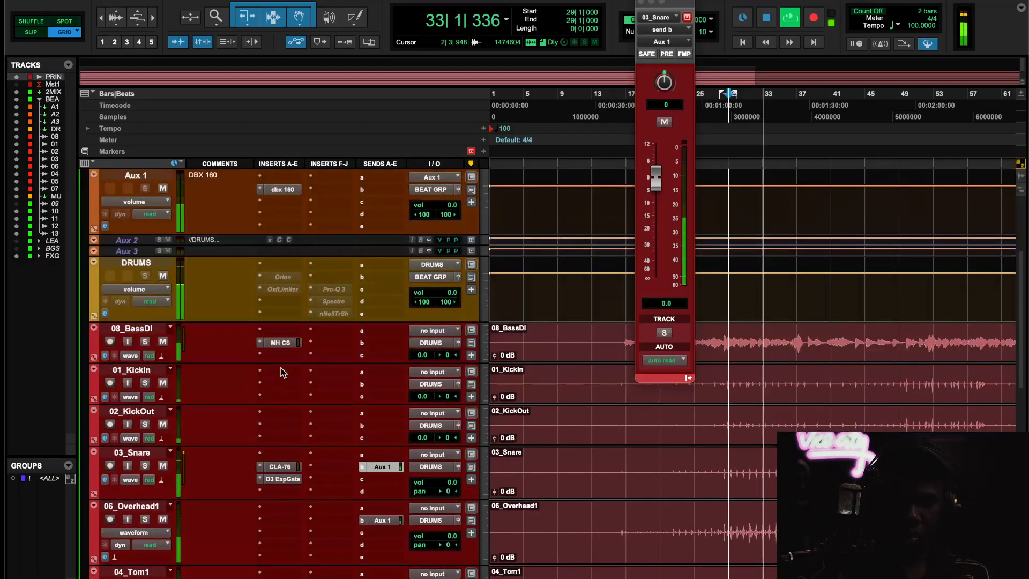
pyautogui.click(288, 292)
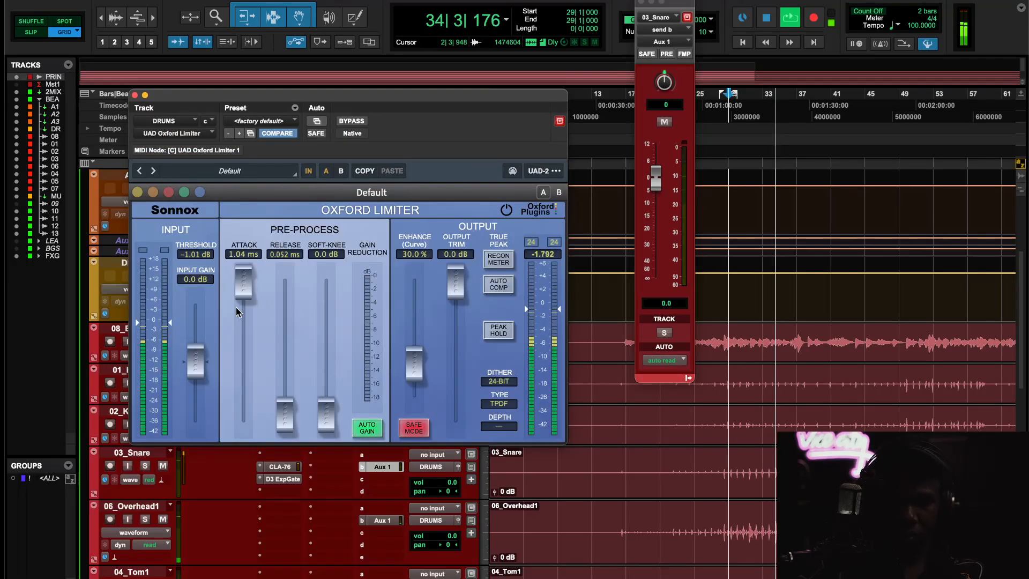
pyautogui.moveTo(208, 363)
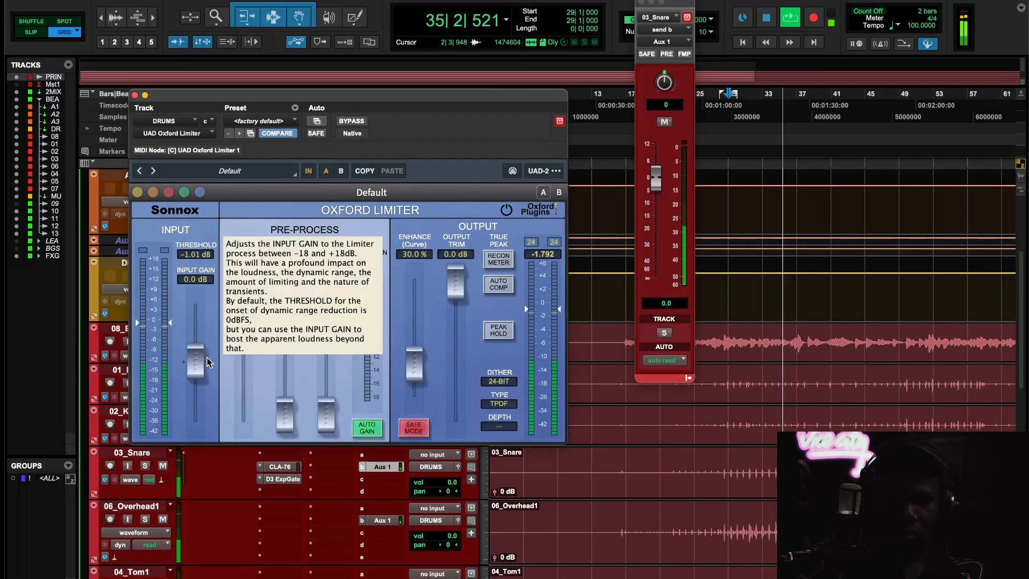
pyautogui.moveTo(203, 255); pyautogui.dragTo(202, 293)
pyautogui.press('space')
pyautogui.press('space')
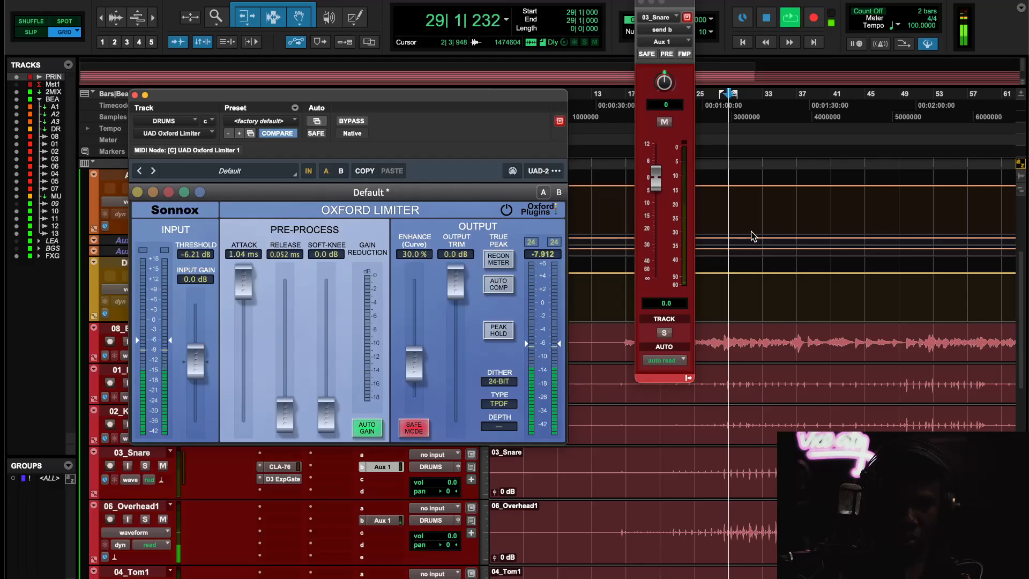
# Play from bar 48, set the DRUMS limiter's Enhance to 12.7 % and close the limiter.
pyautogui.click(892, 95)
pyautogui.press('space')
pyautogui.press('space')
pyautogui.scroll(-3, 946, 352)
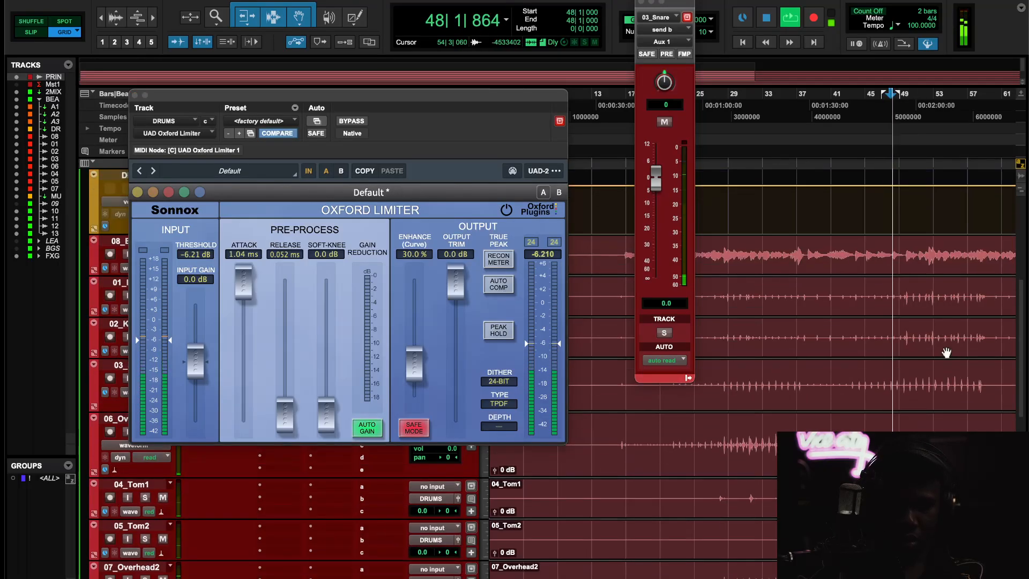
pyautogui.scroll(-3, 839, 379)
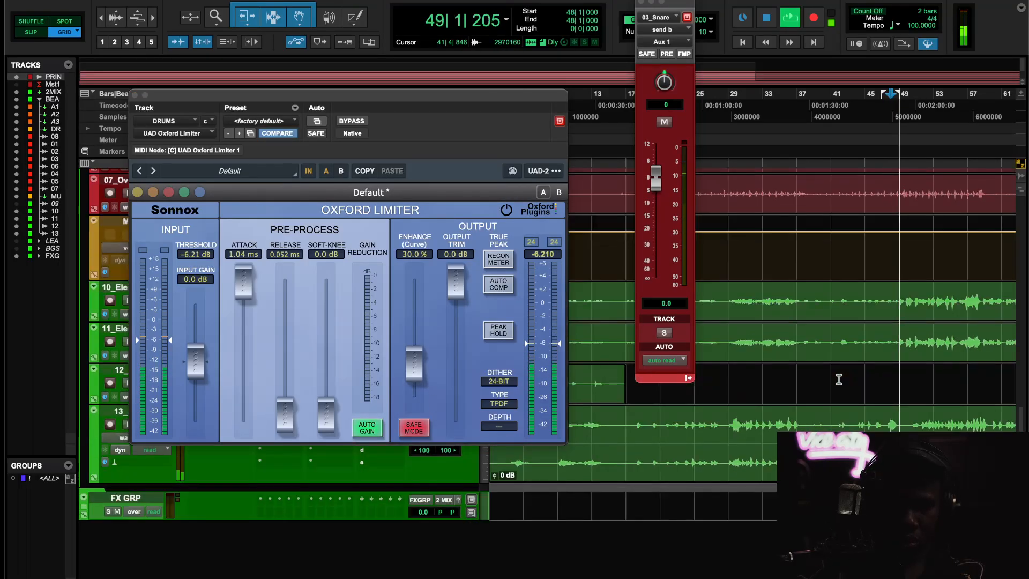
pyautogui.scroll(2, 836, 375)
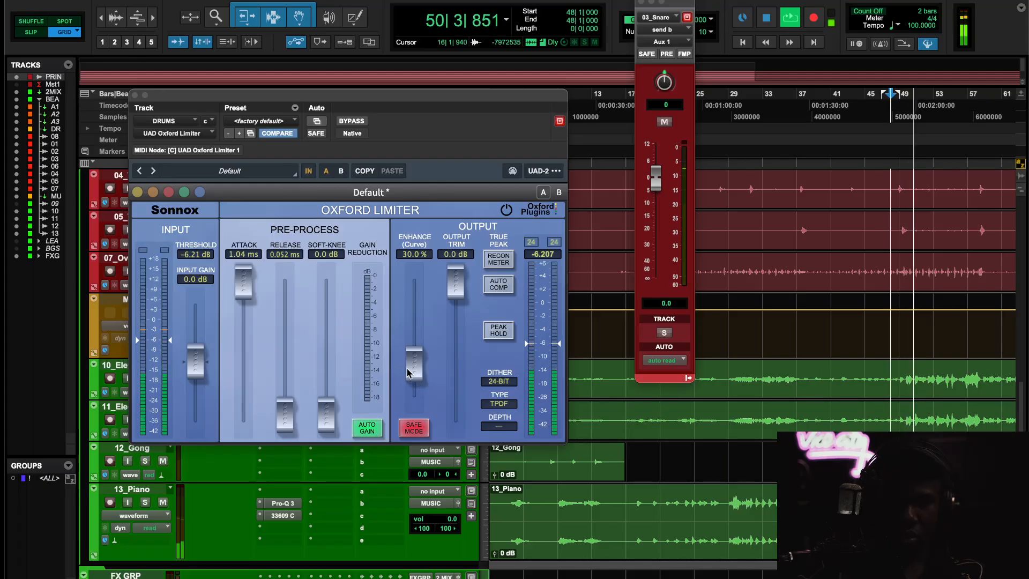
pyautogui.moveTo(406, 374); pyautogui.dragTo(410, 387)
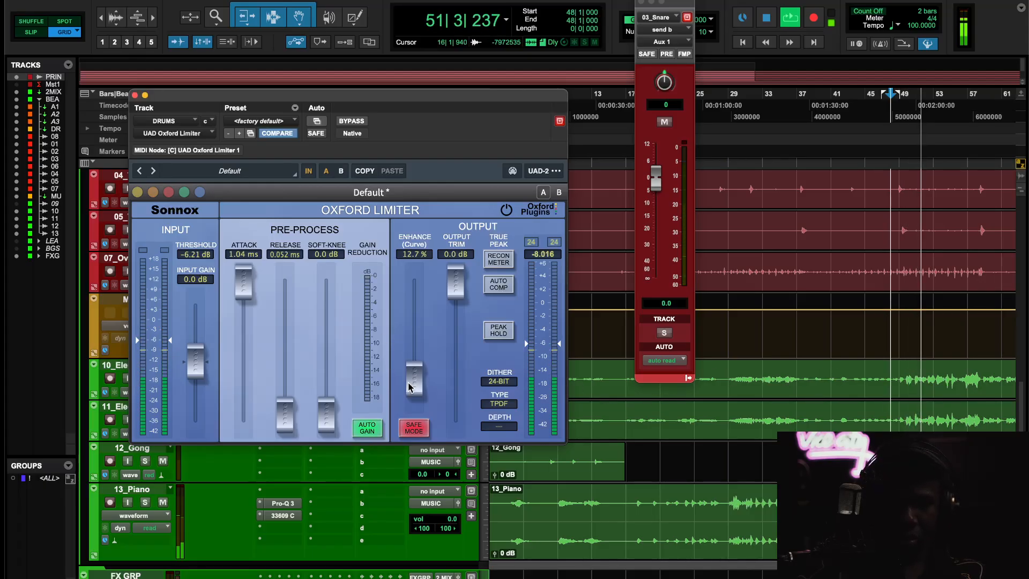
pyautogui.press('super+w')
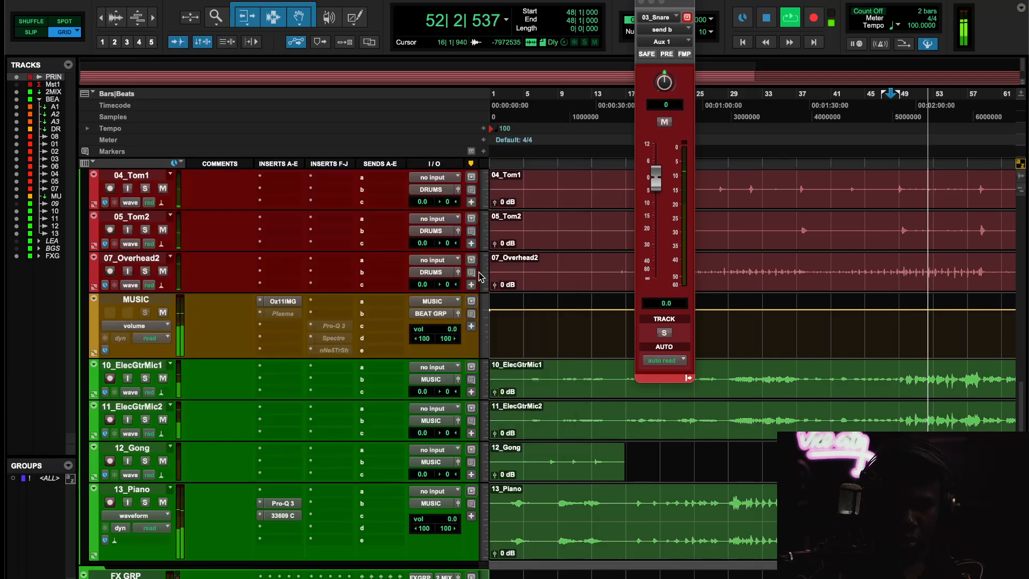
# Listen to 07_Overhead2 alone and in the full mix by toggling its solo, and stop playback.
pyautogui.click(145, 270)
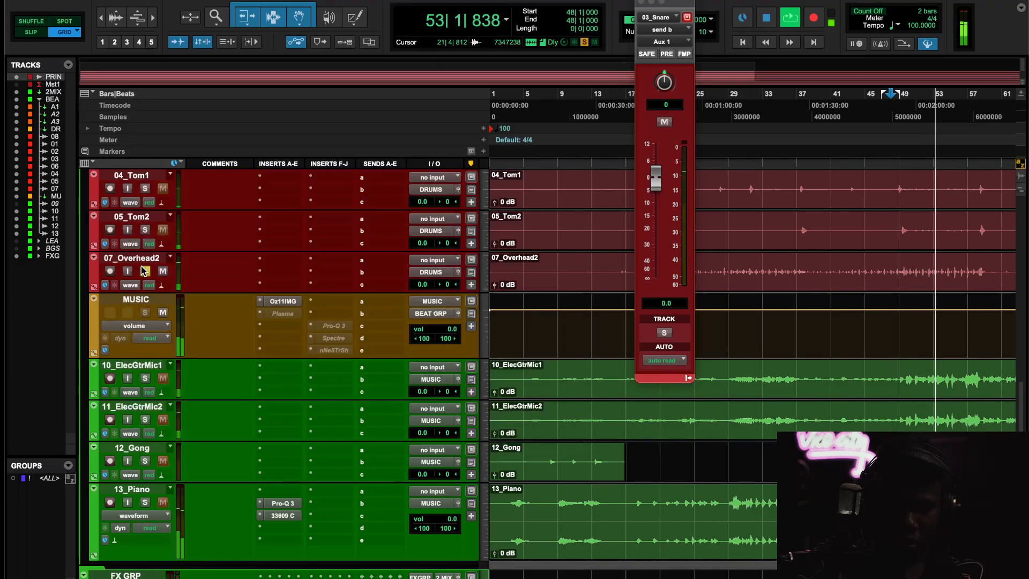
pyautogui.click(145, 271)
pyautogui.scroll(3, 215, 370)
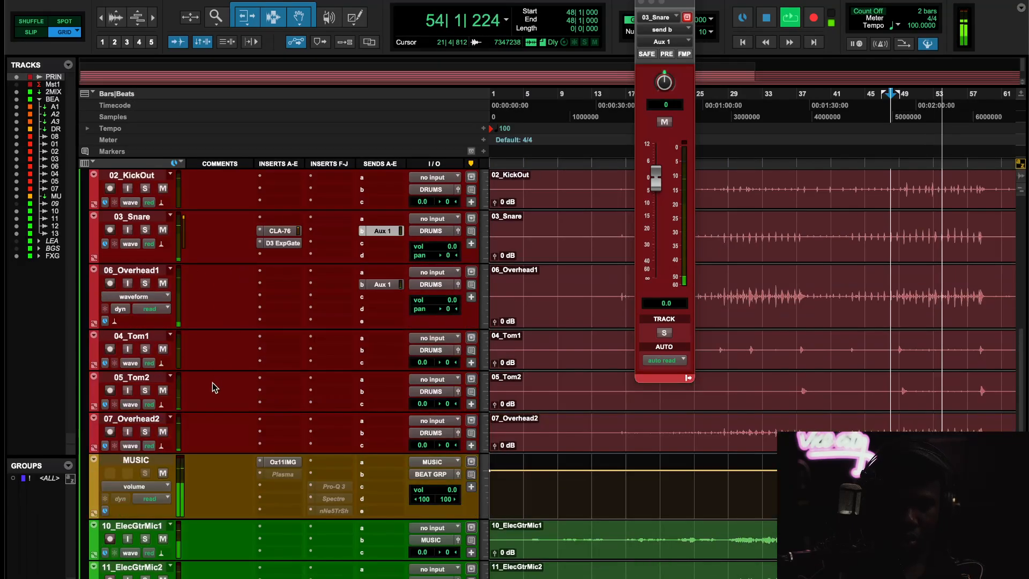
pyautogui.click(145, 432)
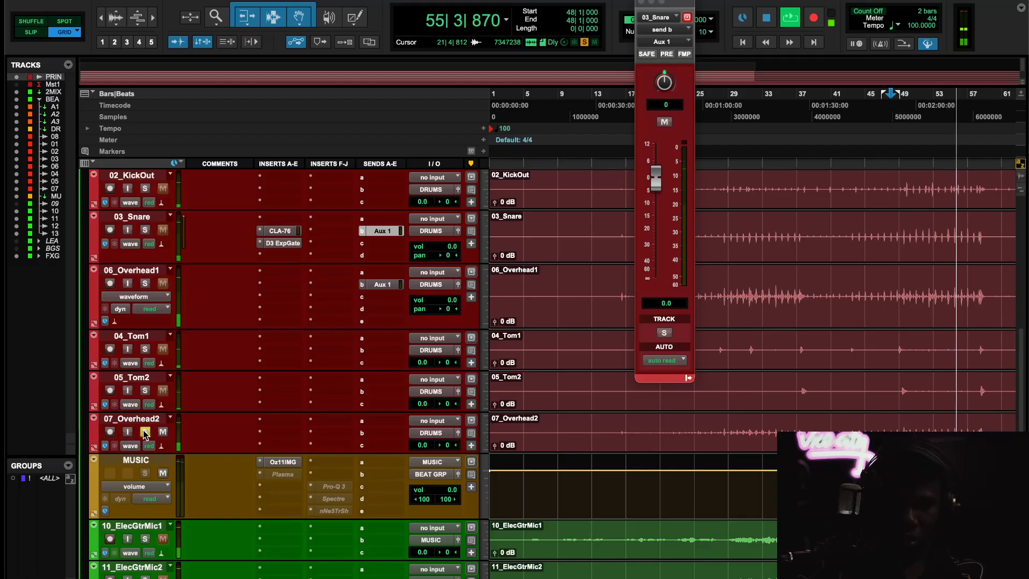
pyautogui.click(145, 431)
pyautogui.press('space')
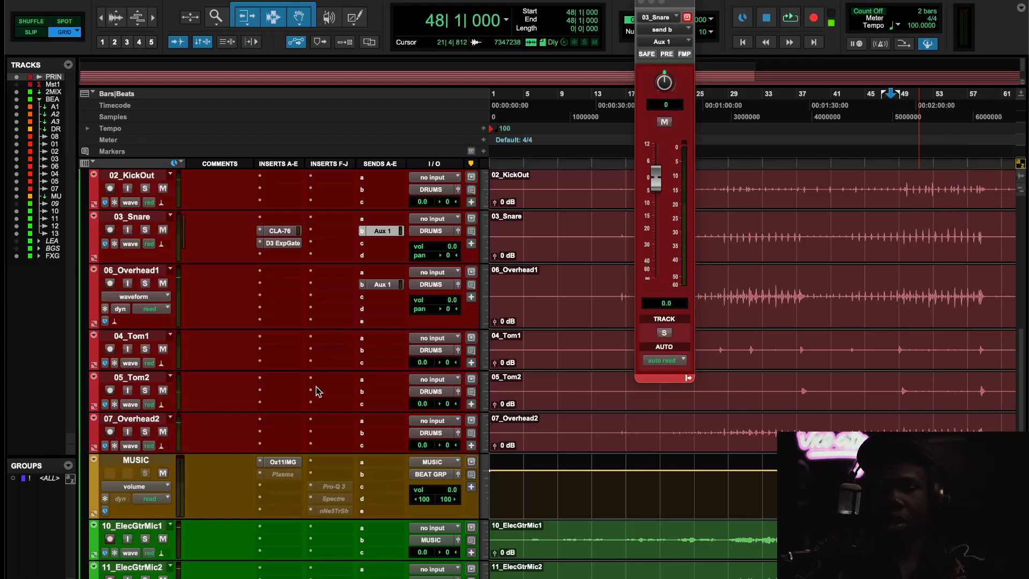
pyautogui.click(290, 425)
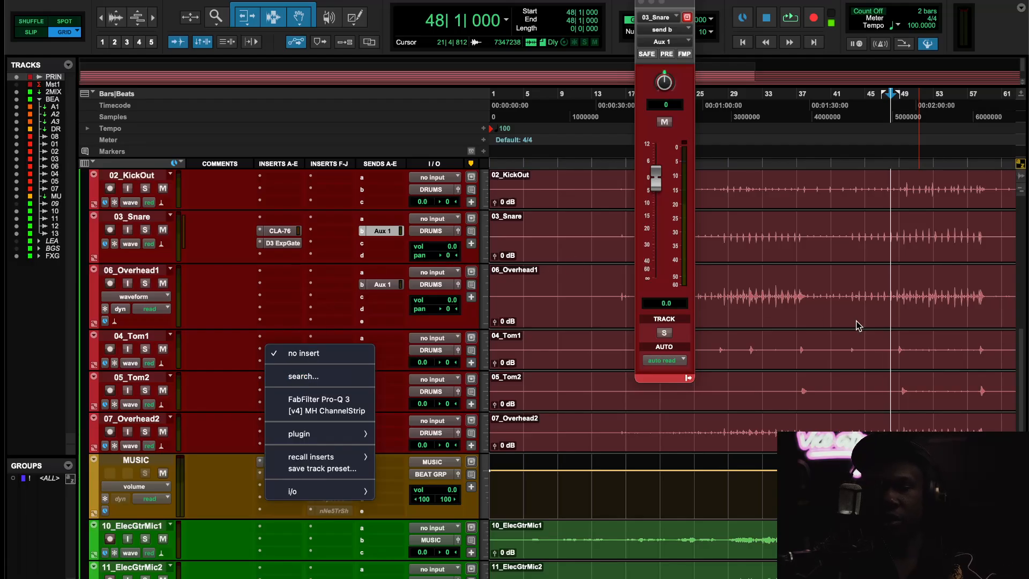
pyautogui.click(794, 342)
pyautogui.click(781, 356)
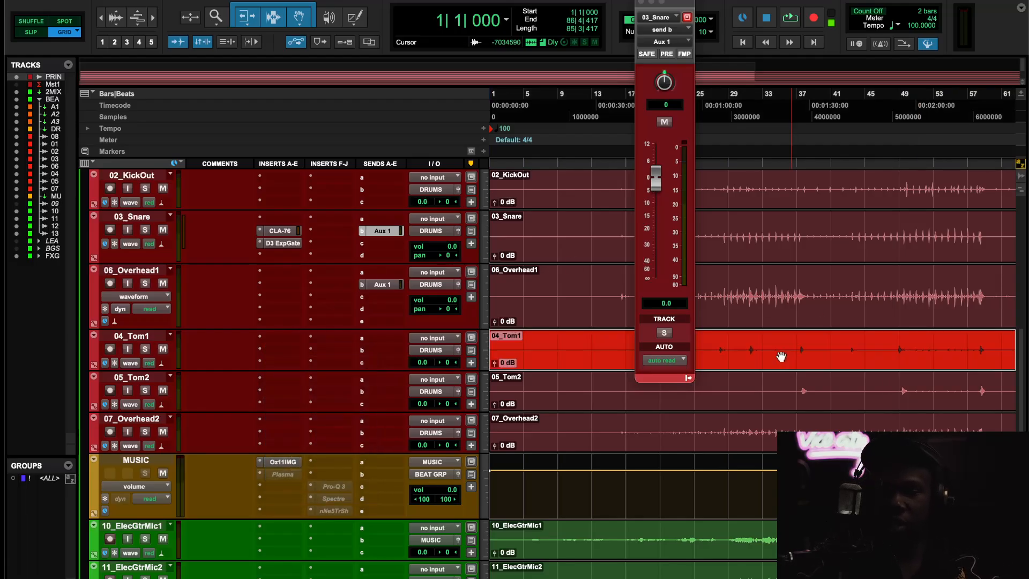
# Close the 03_Snare send window and start playback from bar 59.
pyautogui.click(638, 3)
pyautogui.scroll(5, 774, 359)
pyautogui.scroll(-2, 775, 360)
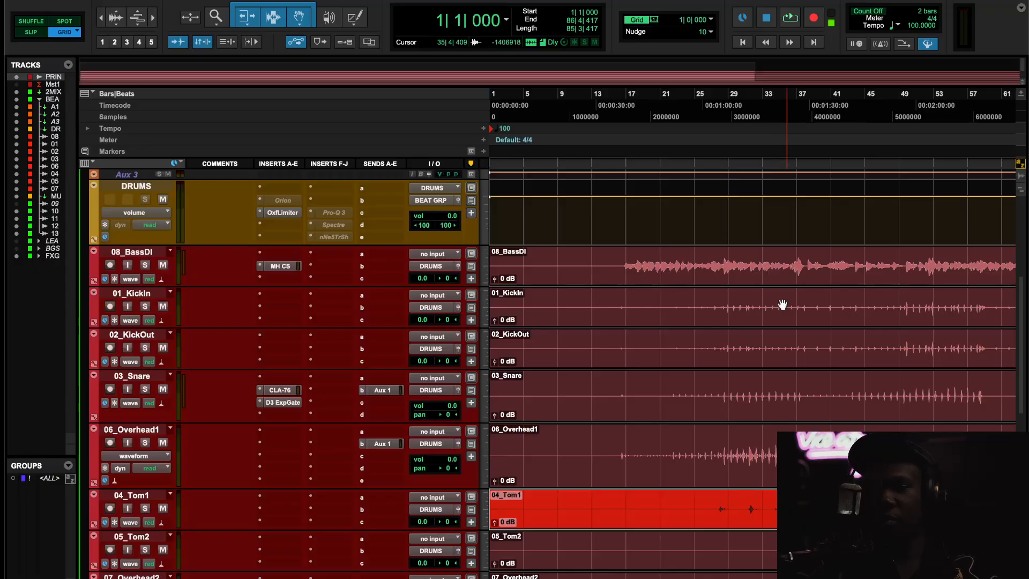
pyautogui.hscroll(5, 783, 304)
pyautogui.hscroll(5, 729, 333)
pyautogui.scroll(-3, 728, 334)
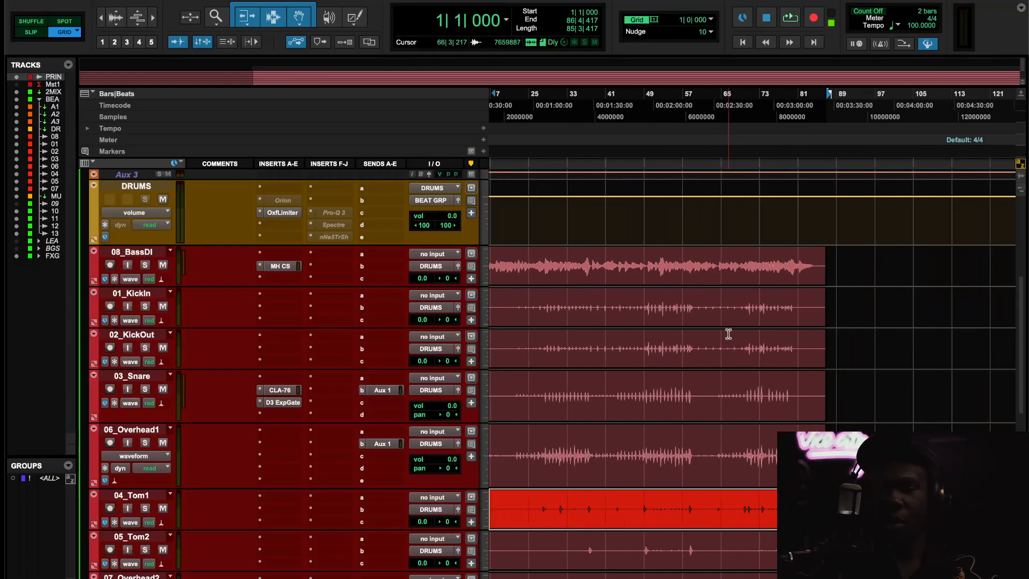
pyautogui.scroll(-5, 729, 333)
pyautogui.scroll(5, 728, 334)
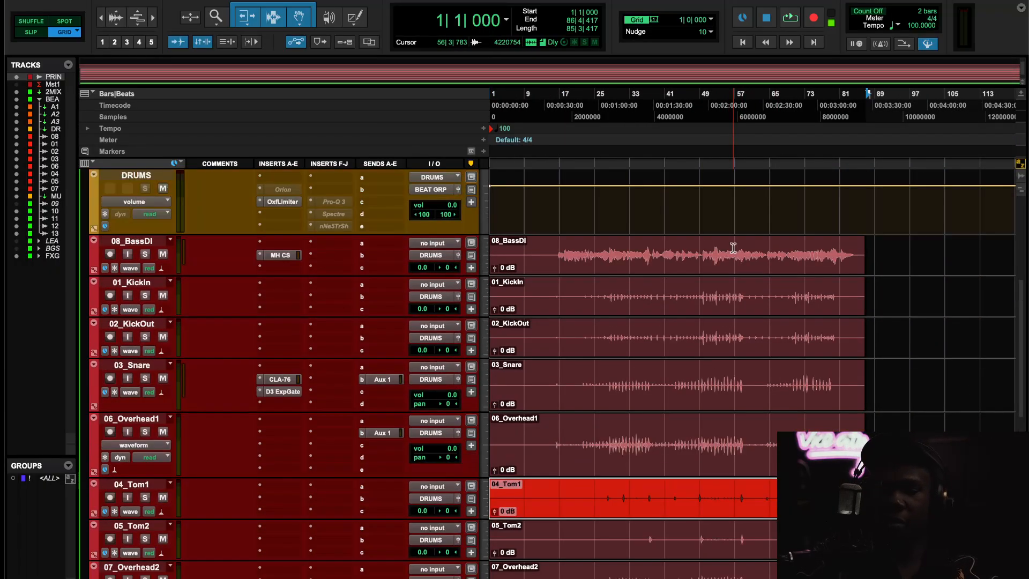
pyautogui.click(745, 108)
pyautogui.press('space')
# Solo 10_ElecGtrMic1 and 11_ElecGtrMic2 to hear the guitars alone, and stop playback.
pyautogui.scroll(-10, 751, 202)
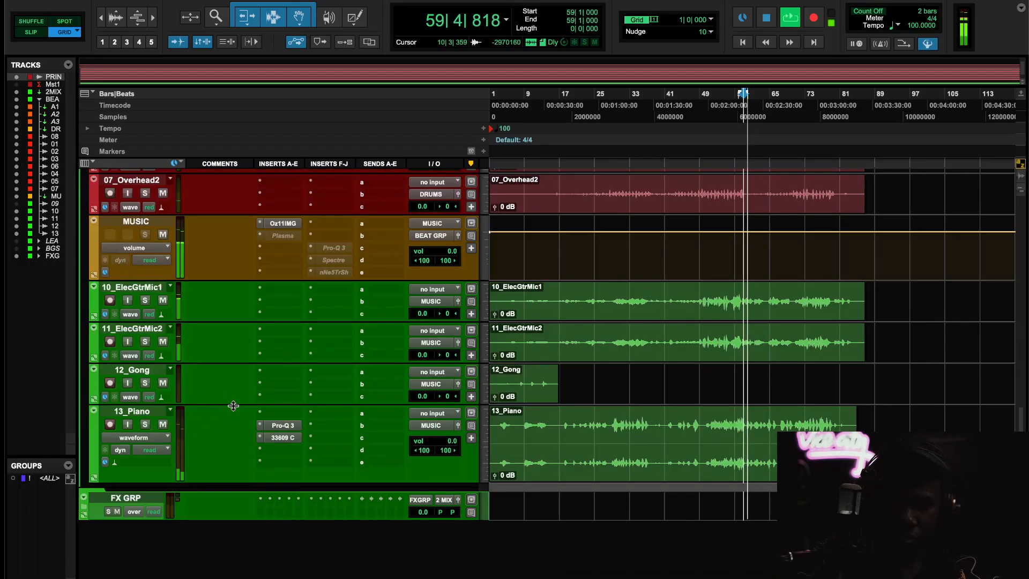
pyautogui.click(146, 341)
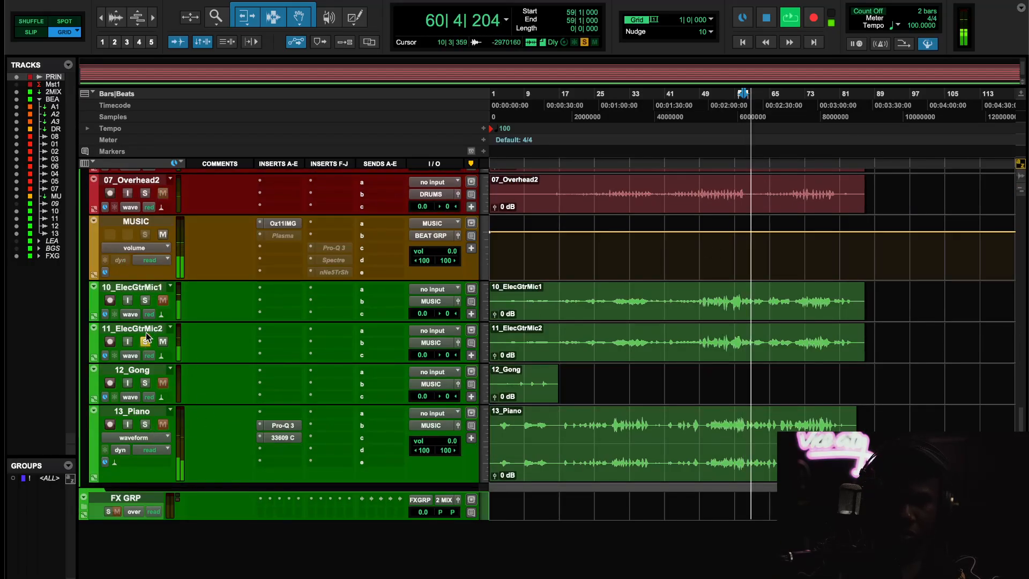
pyautogui.click(146, 300)
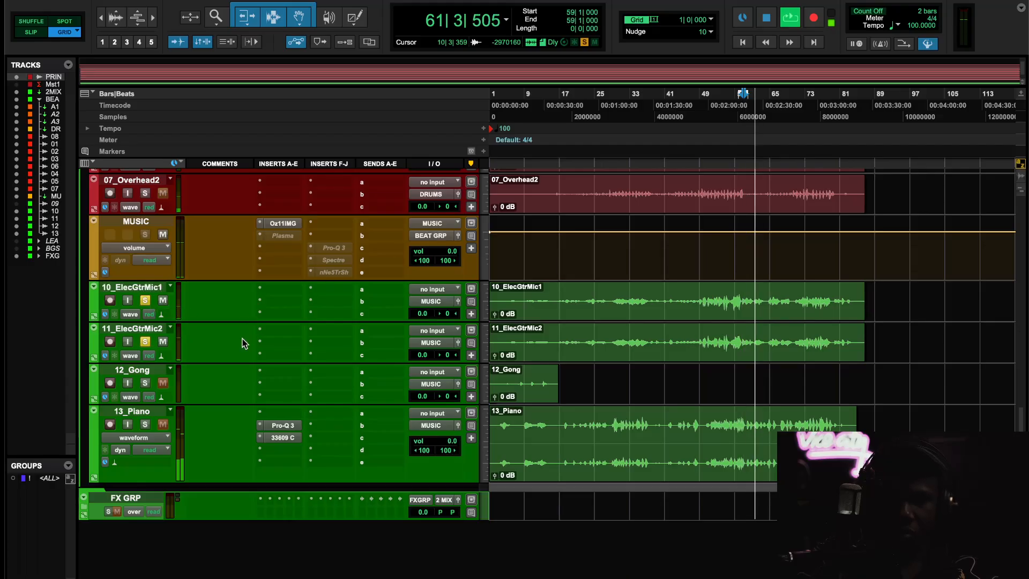
pyautogui.press('space')
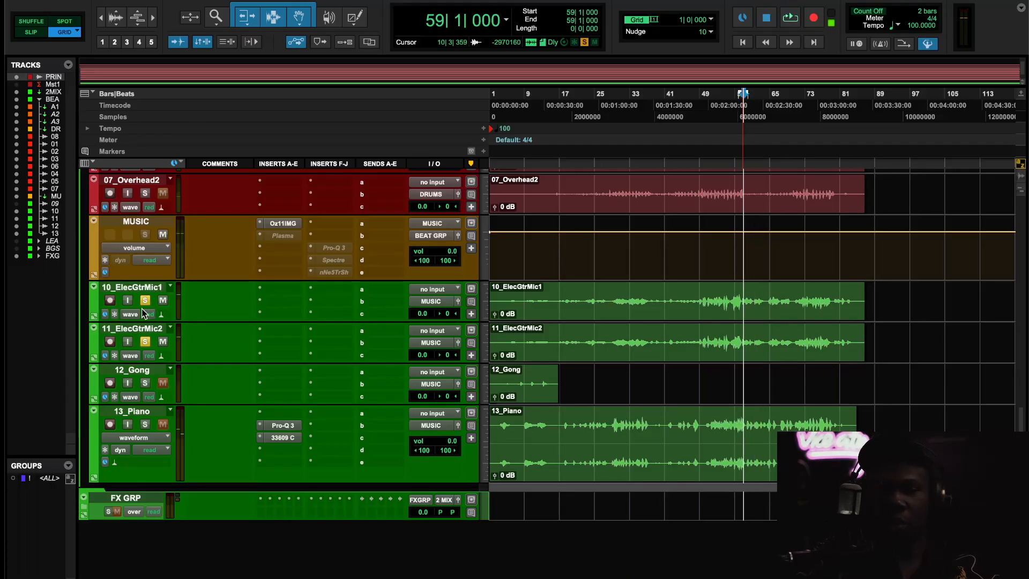
# Create one new stereo Aux Input track among the electric guitar tracks.
pyautogui.click(149, 288)
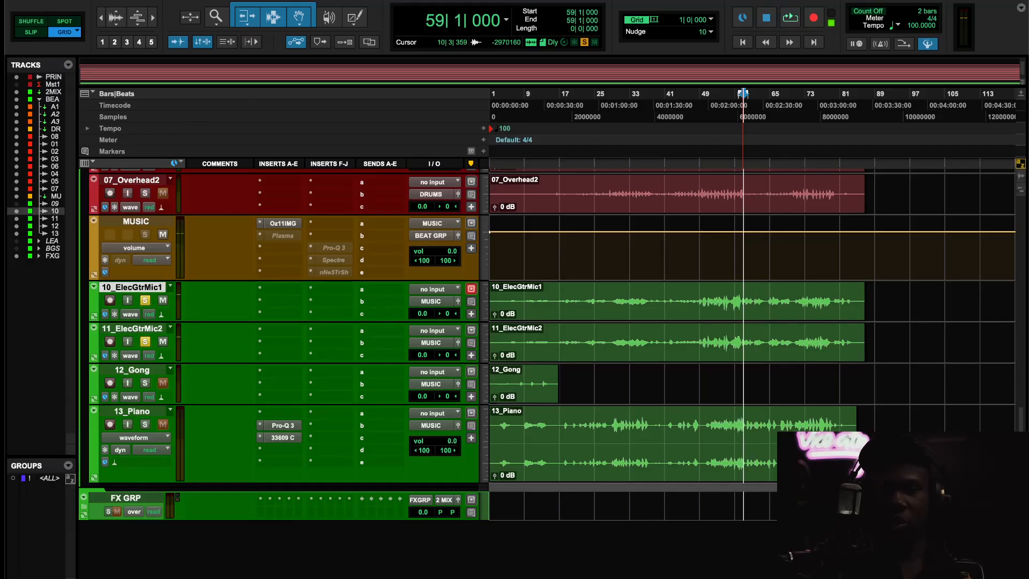
pyautogui.click(198, 0)
pyautogui.click(214, 0)
pyautogui.click(360, 203)
pyautogui.click(362, 220)
pyautogui.click(450, 202)
pyautogui.click(459, 211)
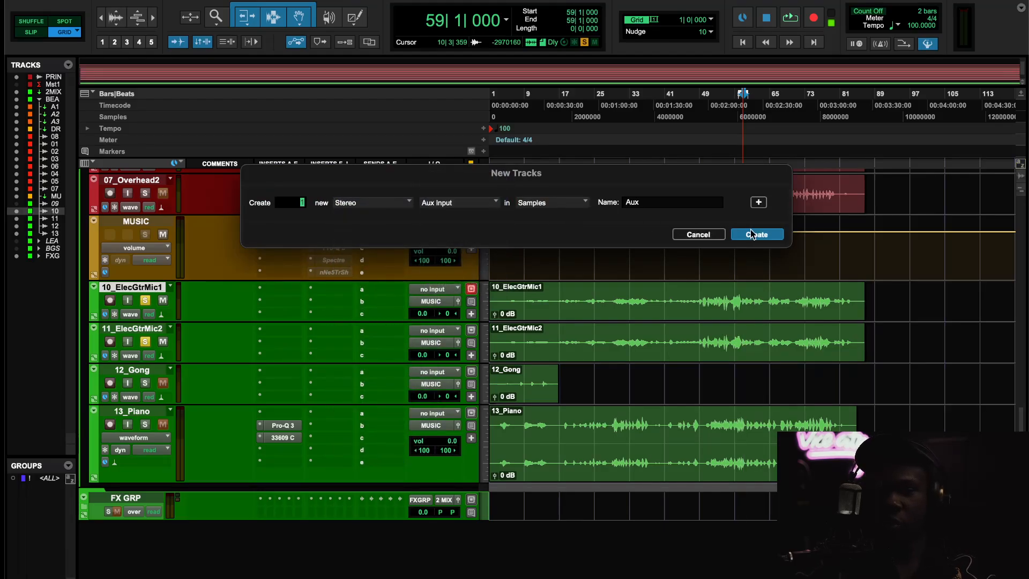
pyautogui.click(745, 233)
# Move the new aux track below 11_ElecGtrMic2 and route its output to the MUSIC bus.
pyautogui.moveTo(140, 324); pyautogui.dragTo(142, 413)
pyautogui.click(424, 384)
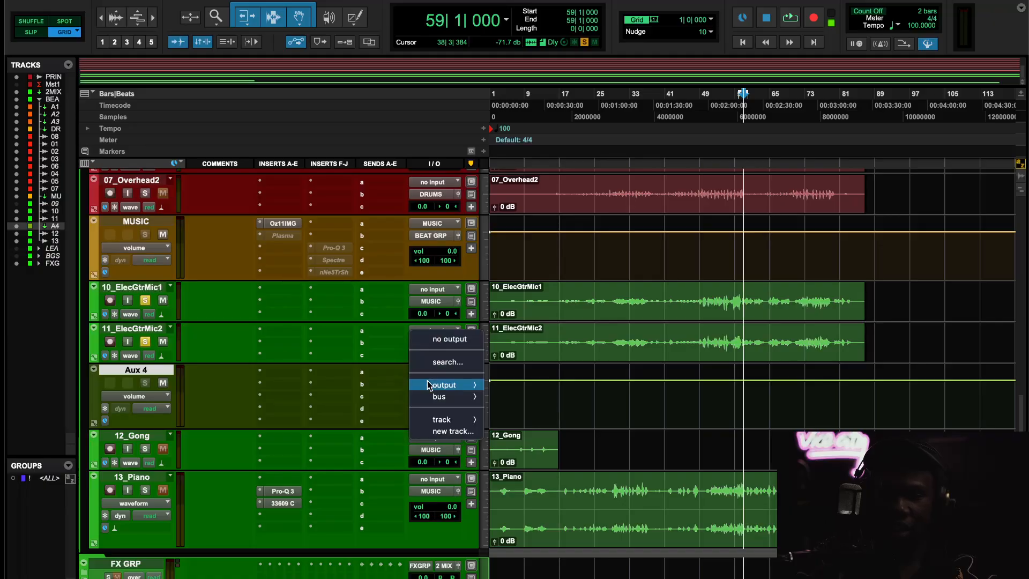
pyautogui.write('mus')
pyautogui.press('Return')
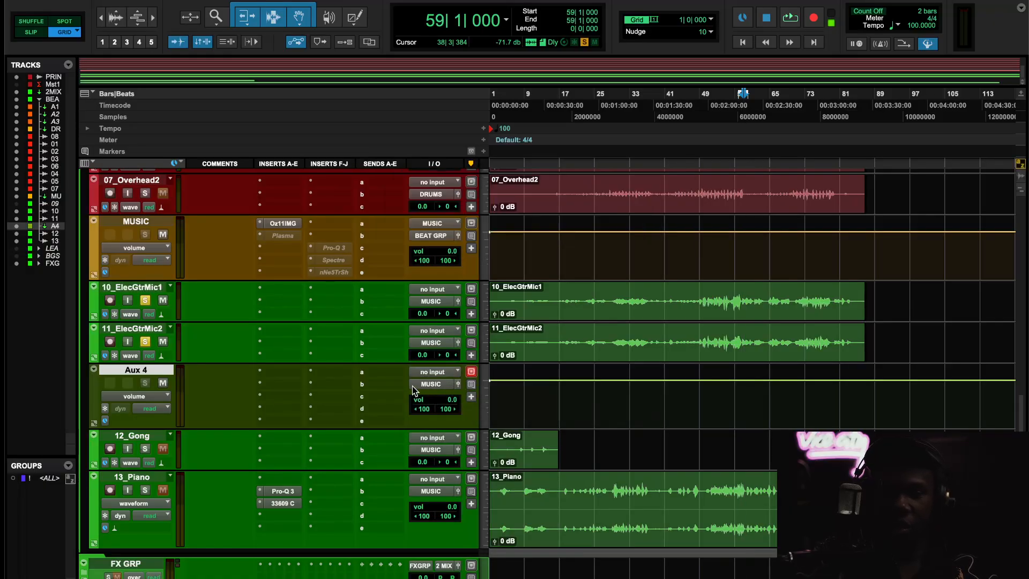
# Enter GTR as the new aux track's comment and rename the track GTR.
pyautogui.click(203, 395)
pyautogui.write('GTR')
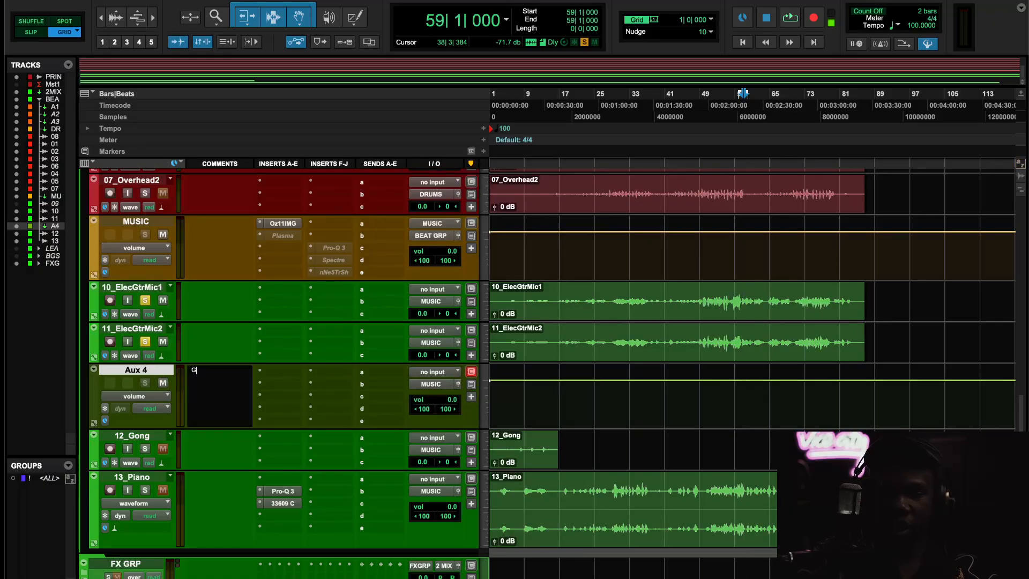
pyautogui.press('Return')
pyautogui.doubleClick(156, 371)
pyautogui.write('GT')
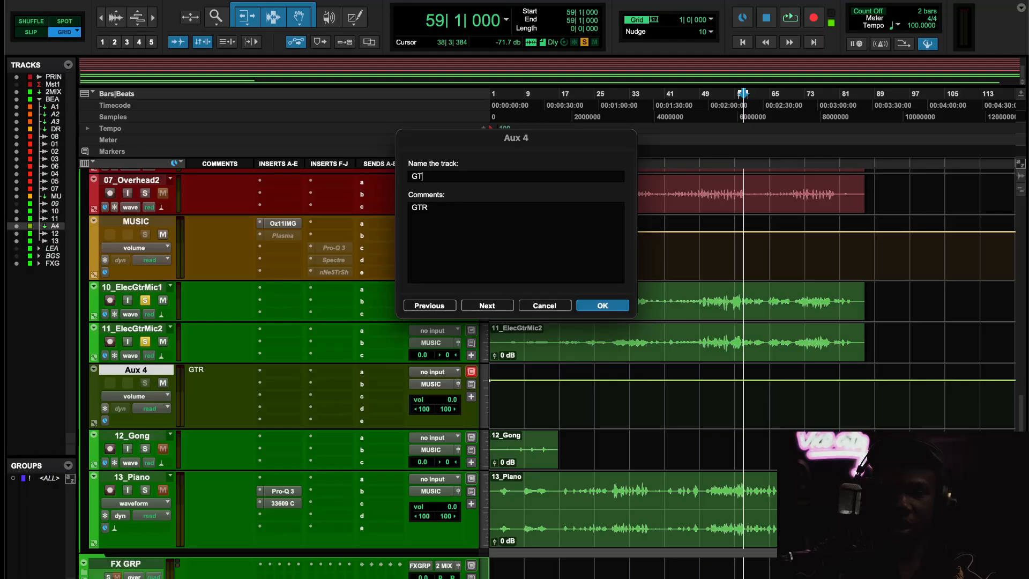
pyautogui.write('R')
pyautogui.press('Return')
# Route the outputs of both 10_ElecGtrMic1 and 11_ElecGtrMic2 to the GTR track.
pyautogui.click(143, 287)
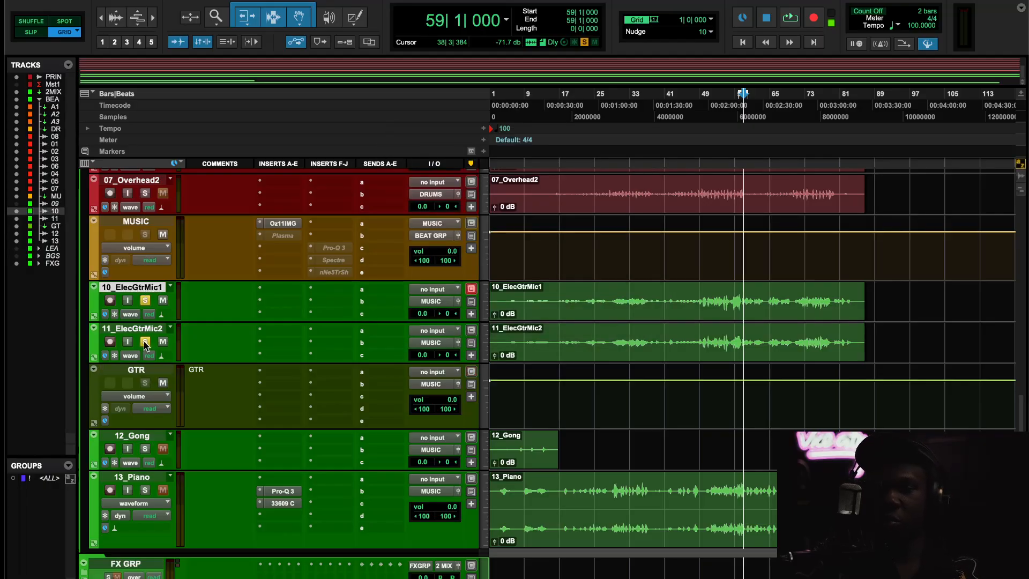
pyautogui.keyDown('shift'); pyautogui.click(150, 331); pyautogui.keyUp('shift')
pyautogui.click(432, 345)
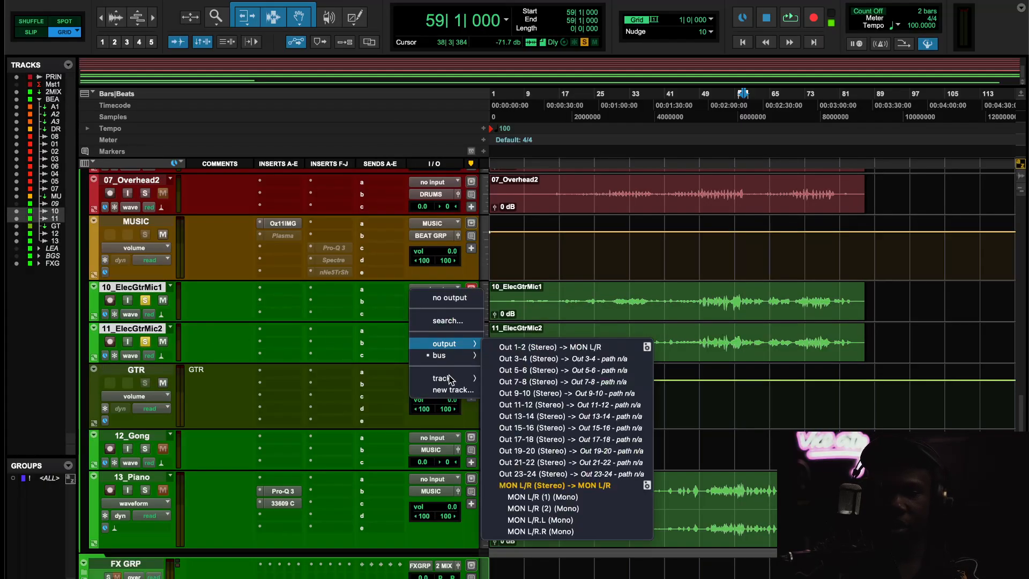
pyautogui.moveTo(450, 377)
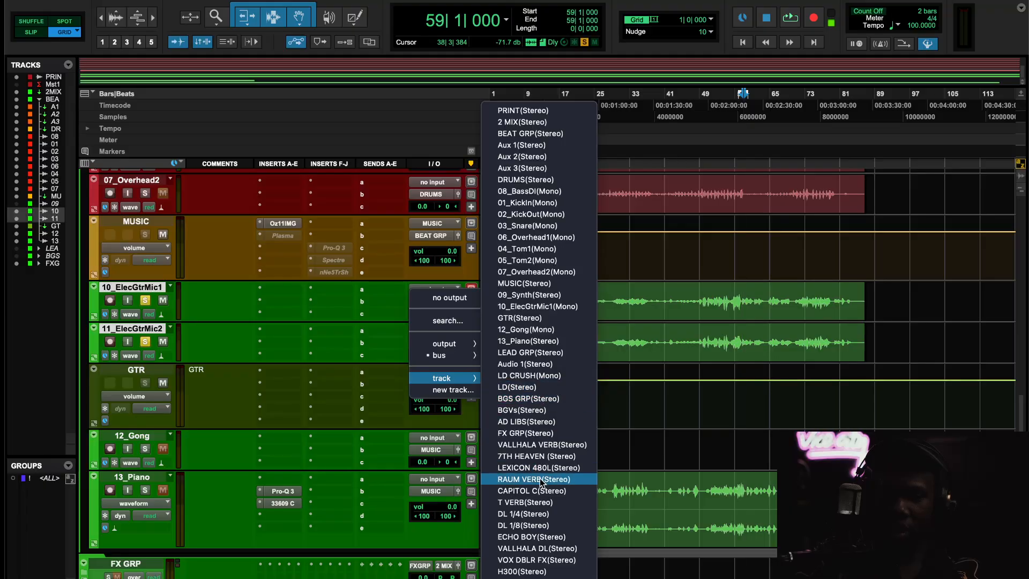
pyautogui.click(528, 318)
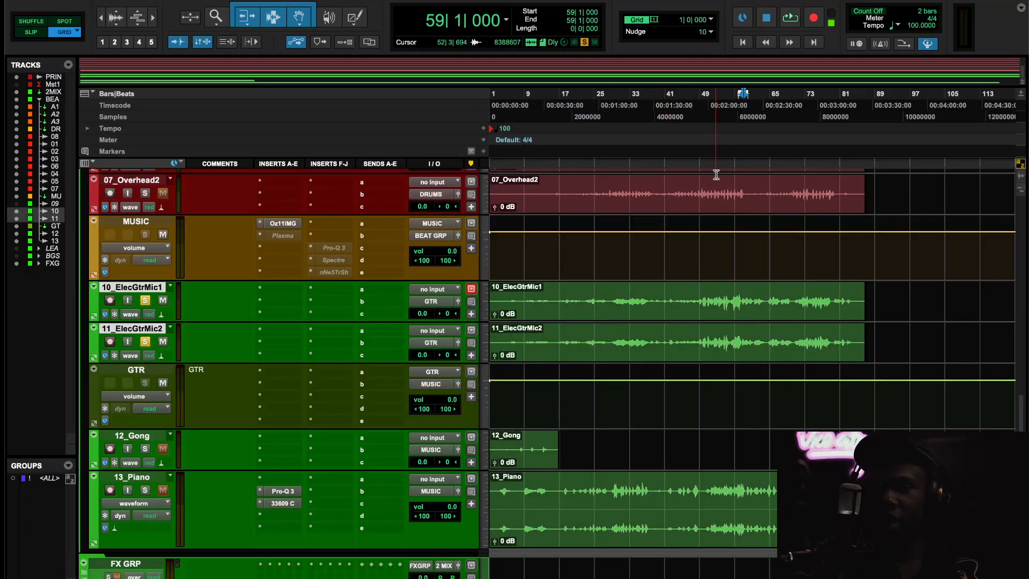
# Play from bar 49 and clear the solos on both electric guitar tracks.
pyautogui.click(700, 93)
pyautogui.press('space')
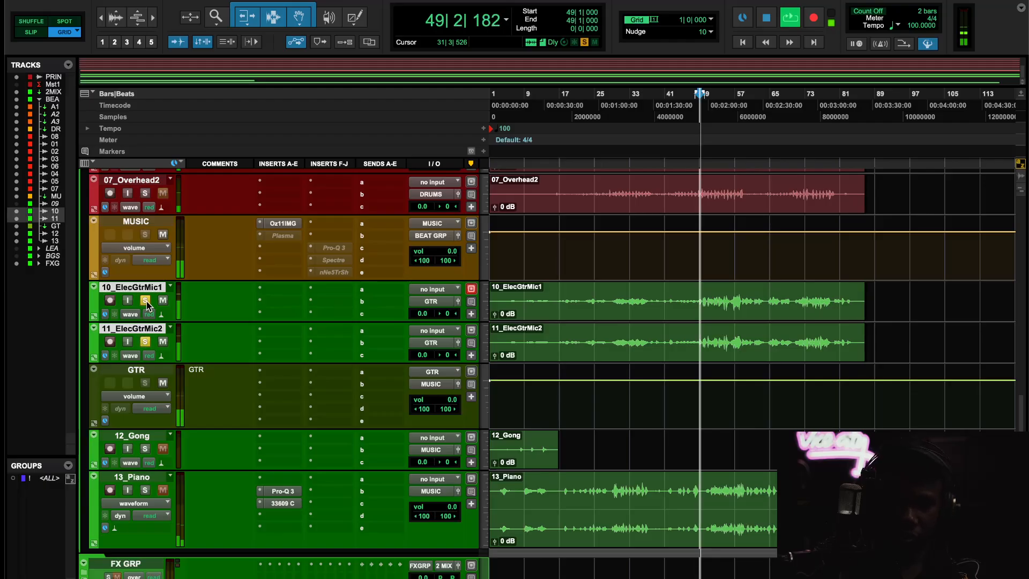
pyautogui.hotkey('shift', 's')
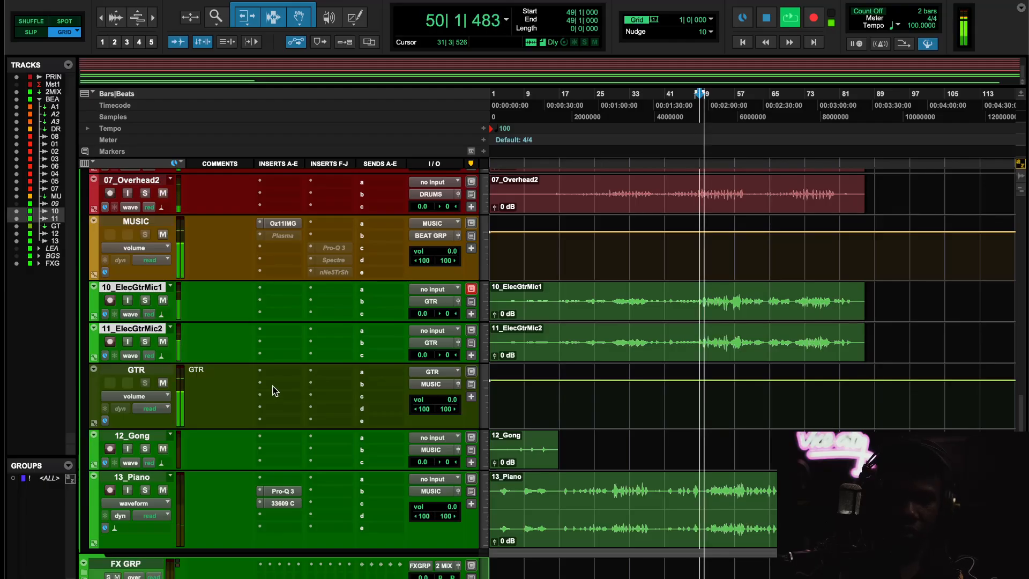
# Insert the stereo Neutron 5 Transient Shaper on the GTR track and dismiss the processing error.
pyautogui.click(288, 342)
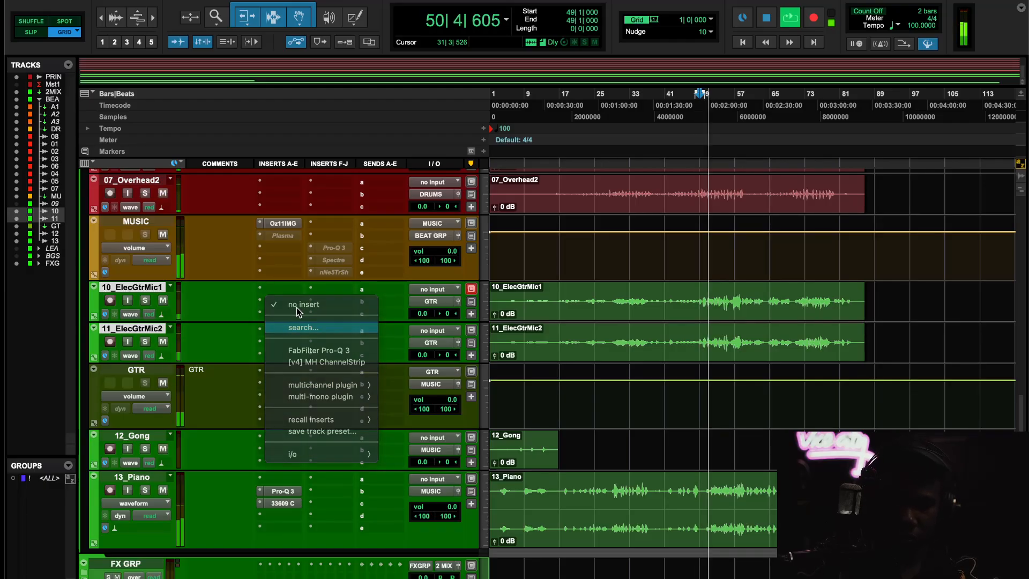
pyautogui.click(292, 327)
pyautogui.write('TRANS')
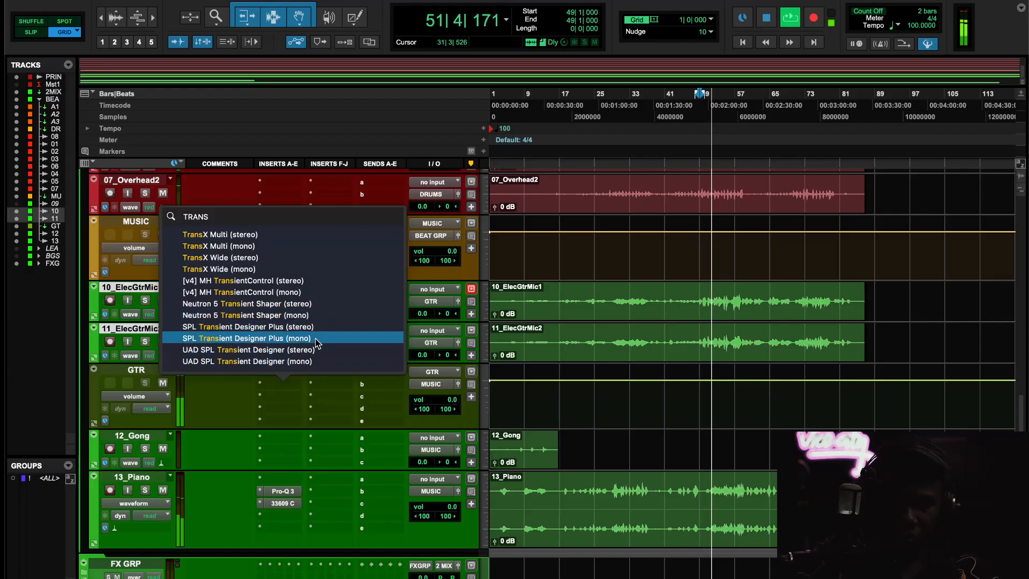
pyautogui.click(289, 304)
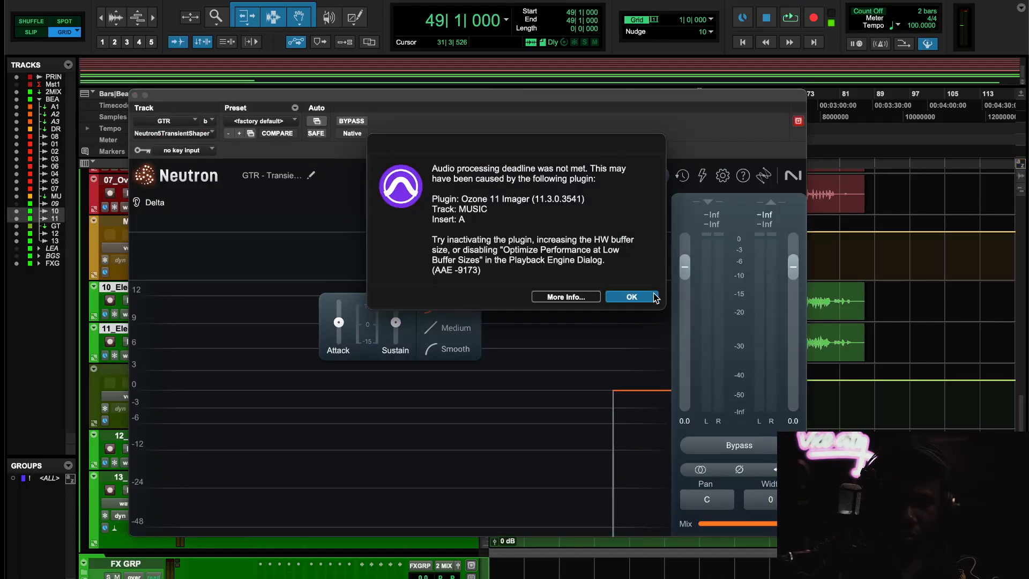
pyautogui.click(655, 299)
# Raise the GTR transient shaper's Attack to about 0.9 during playback, compare it with bypass and close the plug-in.
pyautogui.press('space')
pyautogui.moveTo(342, 324)
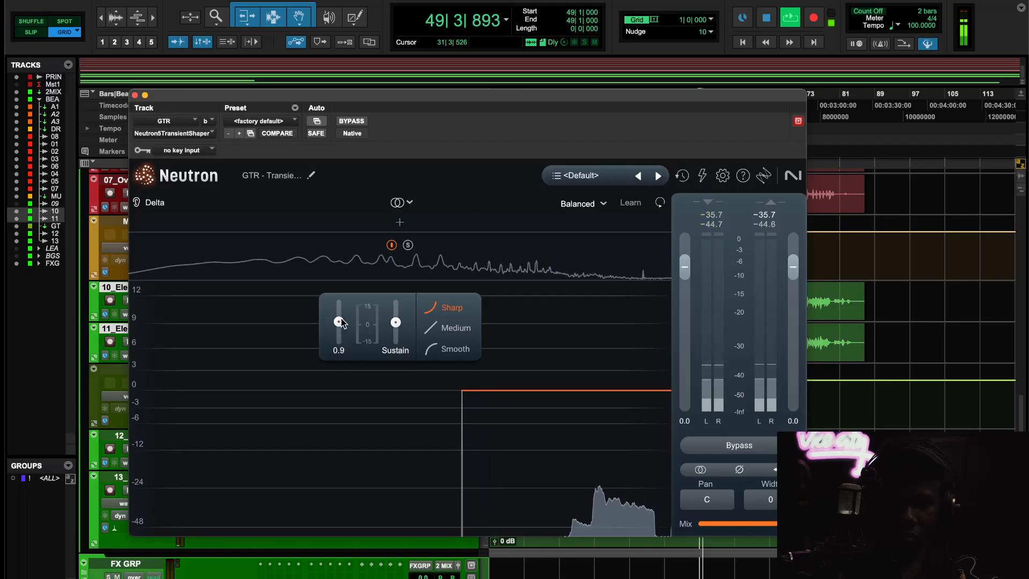
pyautogui.moveTo(341, 324); pyautogui.dragTo(341, 321)
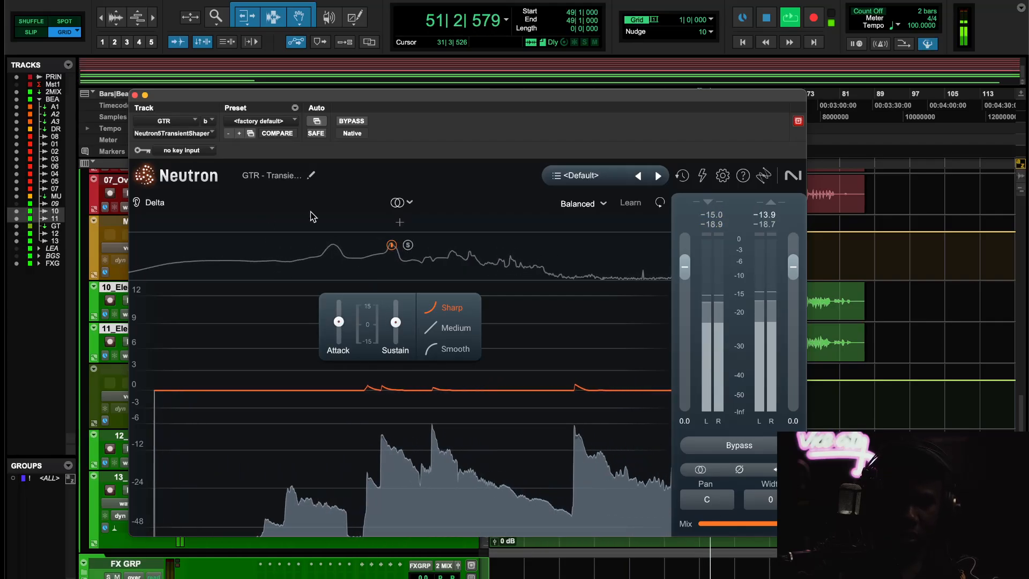
pyautogui.click(353, 125)
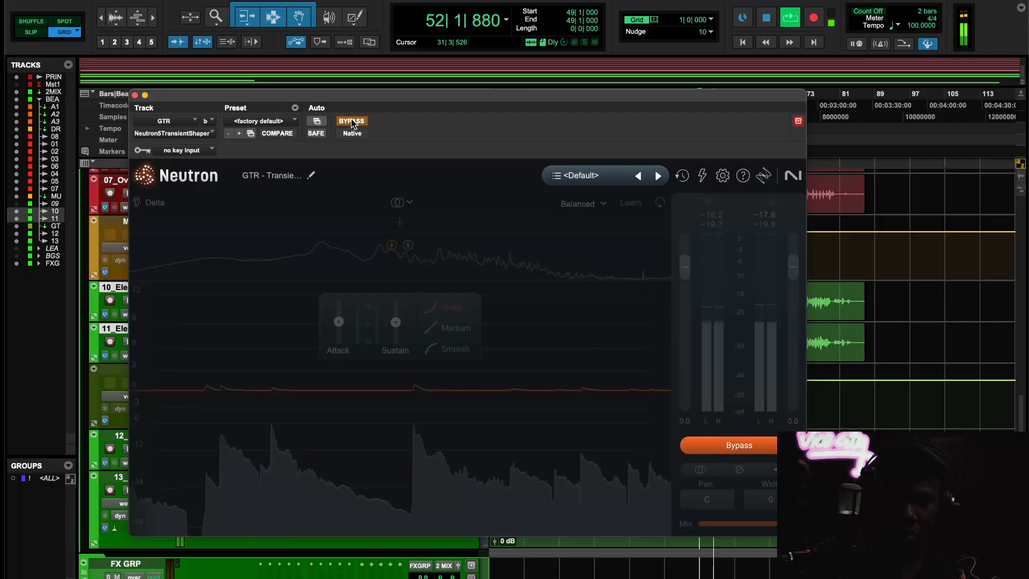
pyautogui.click(352, 125)
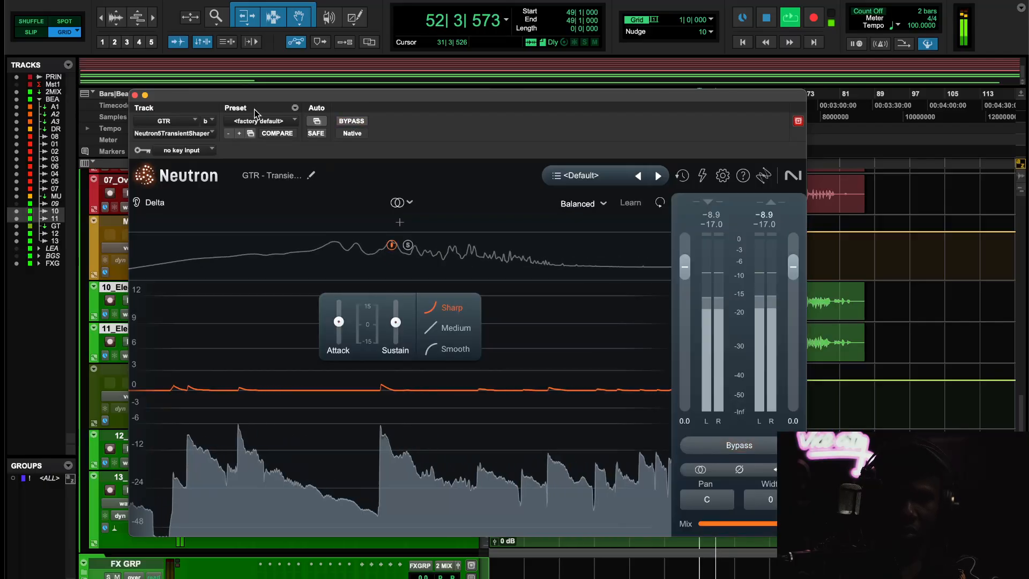
pyautogui.click(135, 95)
# Insert FabFilter Pro-Q 3 below the transient shaper on GTR, shape the low end with a band near 100 Hz and close it.
pyautogui.scroll(-2, 248, 375)
pyautogui.click(286, 349)
pyautogui.click(315, 311)
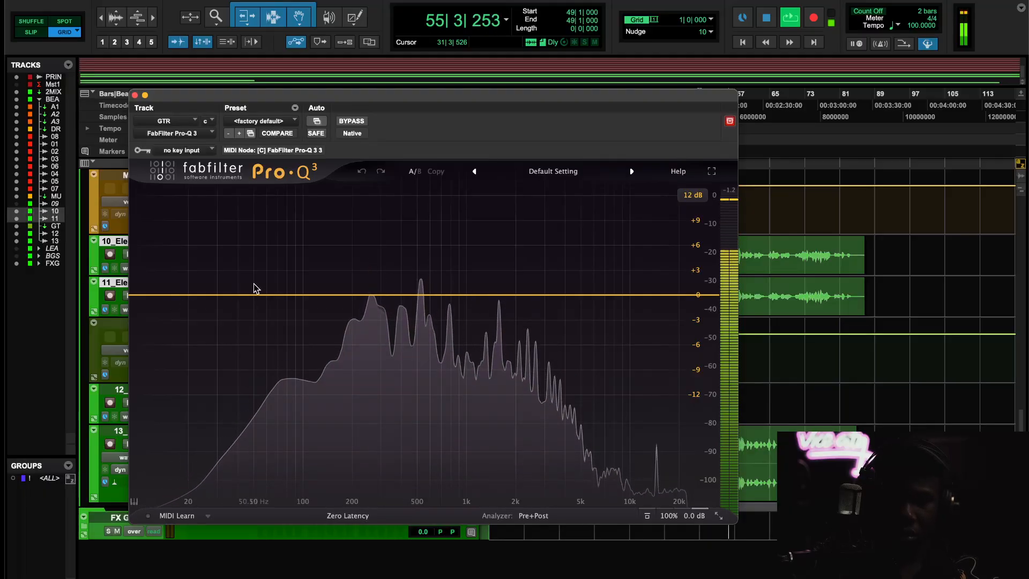
pyautogui.click(159, 295)
pyautogui.moveTo(159, 295); pyautogui.dragTo(306, 310)
pyautogui.click(135, 95)
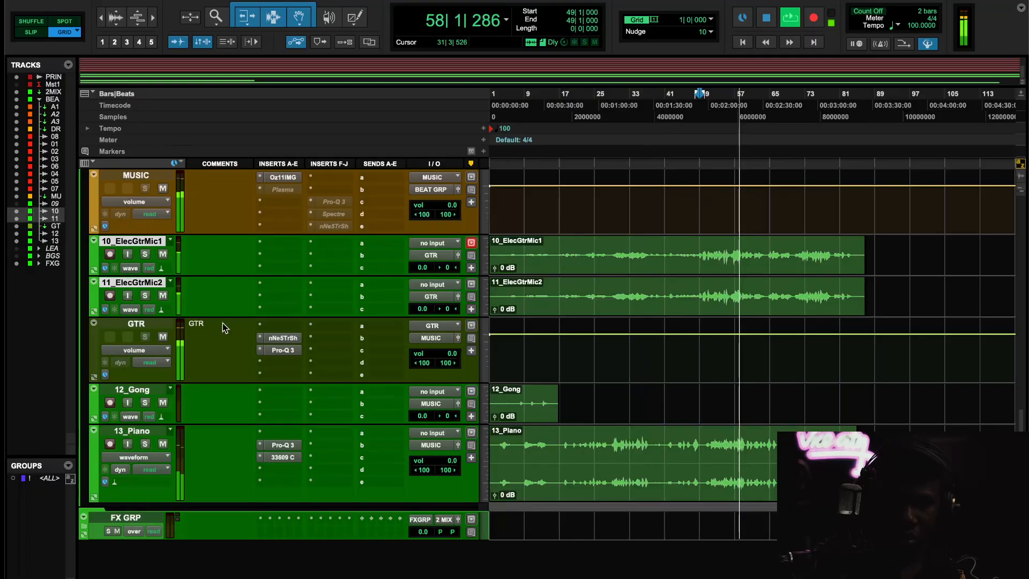
# Open MetricAB and compare the mix with the reference track by switching between A and B from bar 49.
pyautogui.press('F1')
pyautogui.click(223, 353)
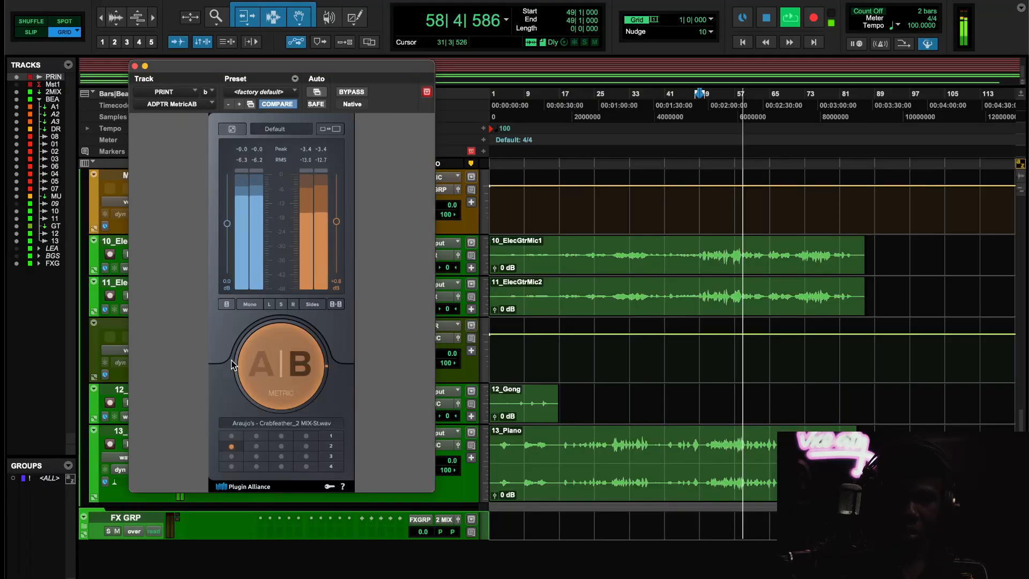
pyautogui.press('space')
pyautogui.press('space')
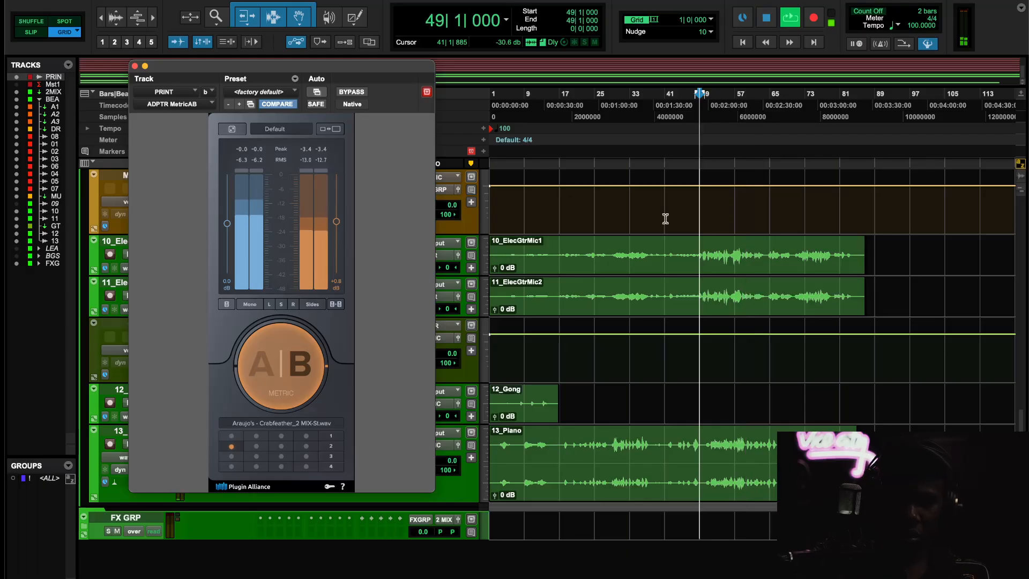
pyautogui.press('a')
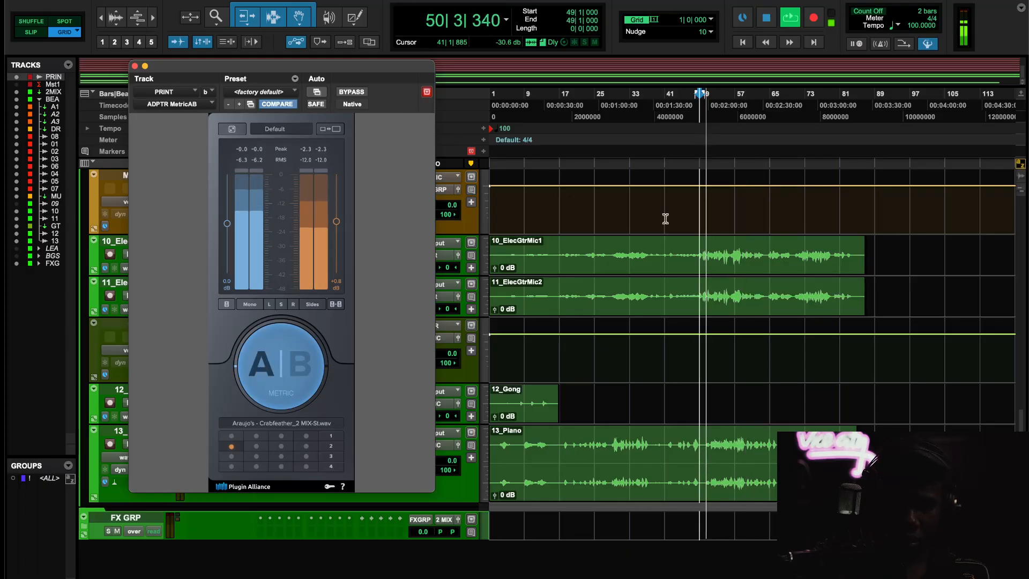
pyautogui.press('b')
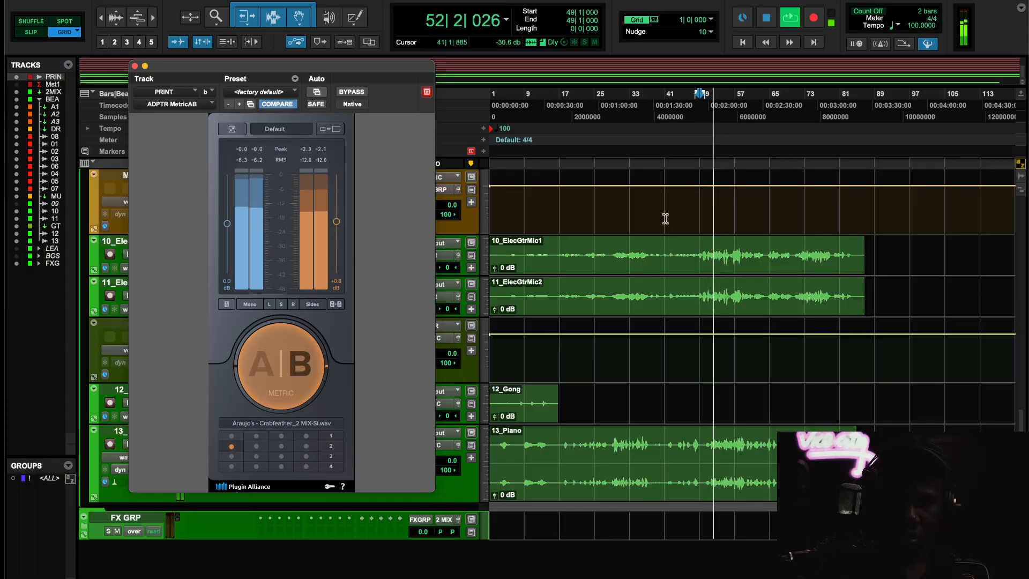
pyautogui.press('a')
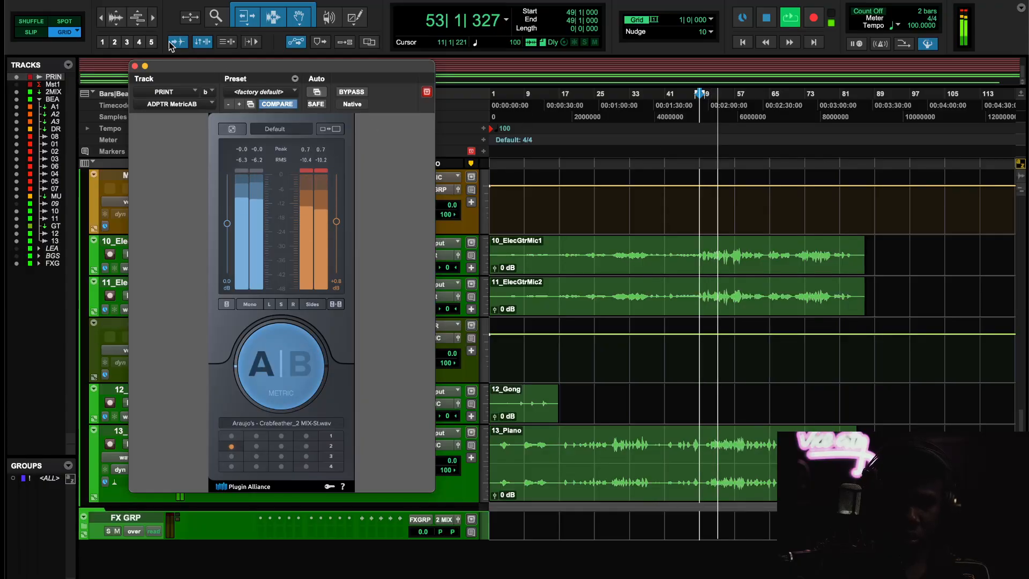
# Close MetricAB, inspect the stereo width setting of bx_digital V3 on the 2 MIX track and close the plug-in.
pyautogui.click(134, 66)
pyautogui.scroll(15, 308, 246)
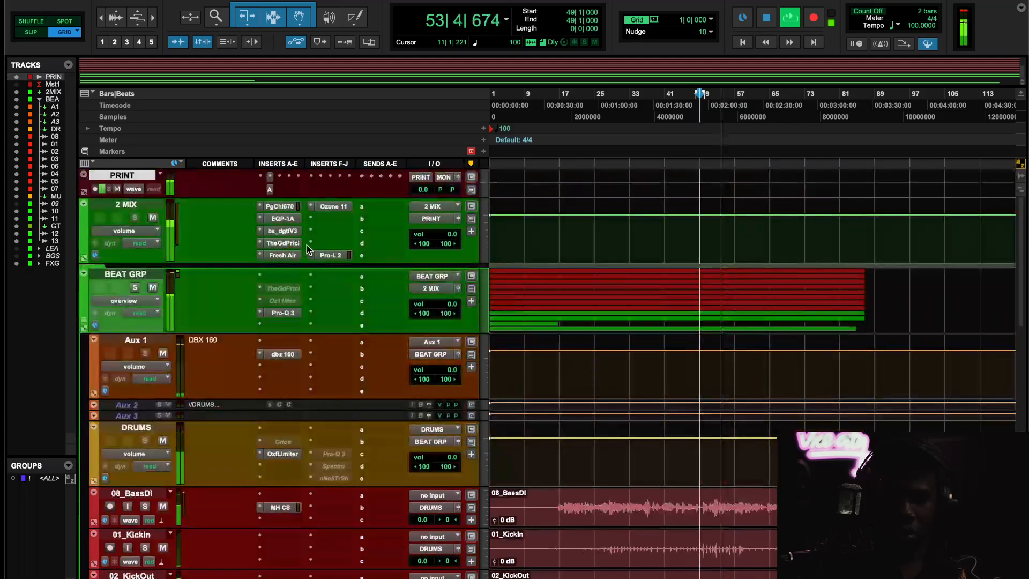
pyautogui.click(288, 232)
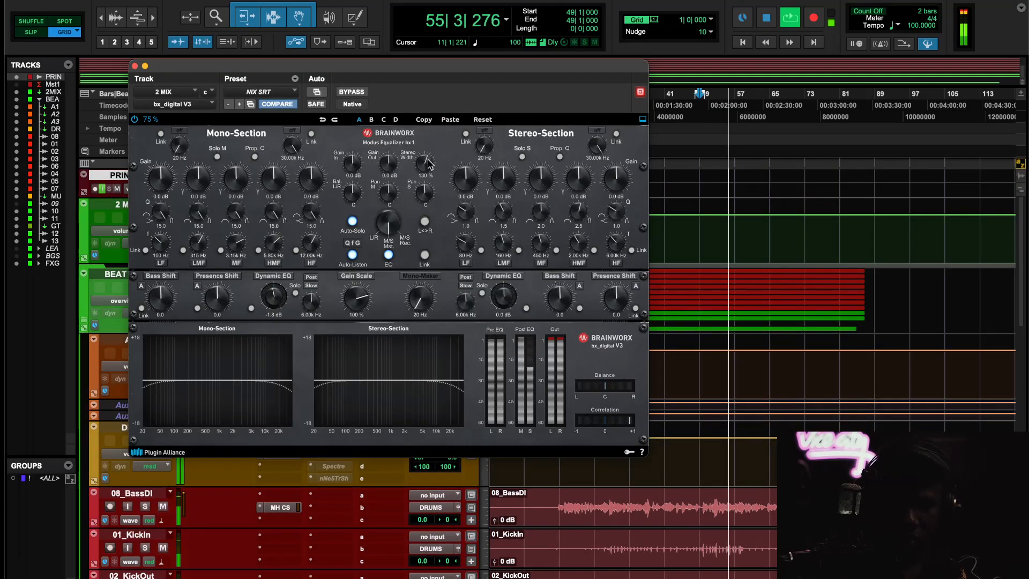
pyautogui.click(134, 66)
# Solo the 01_KickIn and 02_KickOut tracks, listen to them from bar 49 and clear the solos.
pyautogui.scroll(-12, 268, 294)
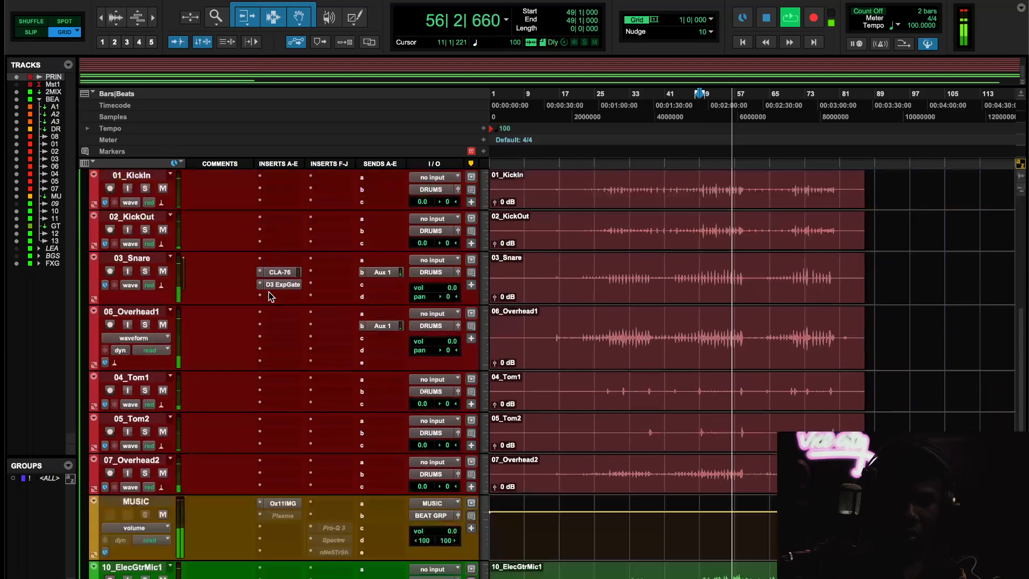
pyautogui.scroll(5, 217, 370)
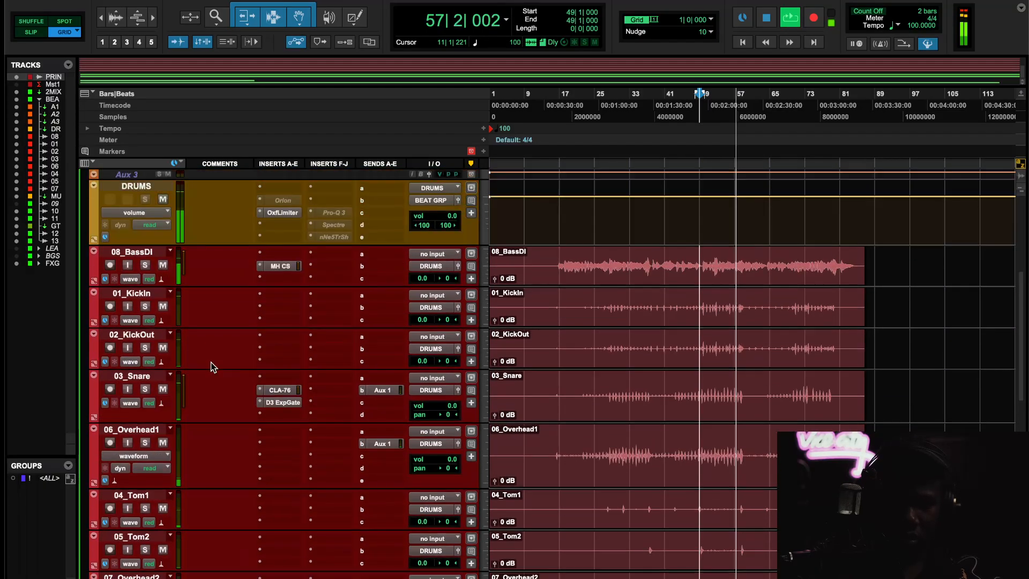
pyautogui.click(144, 305)
pyautogui.press('space')
pyautogui.press('space')
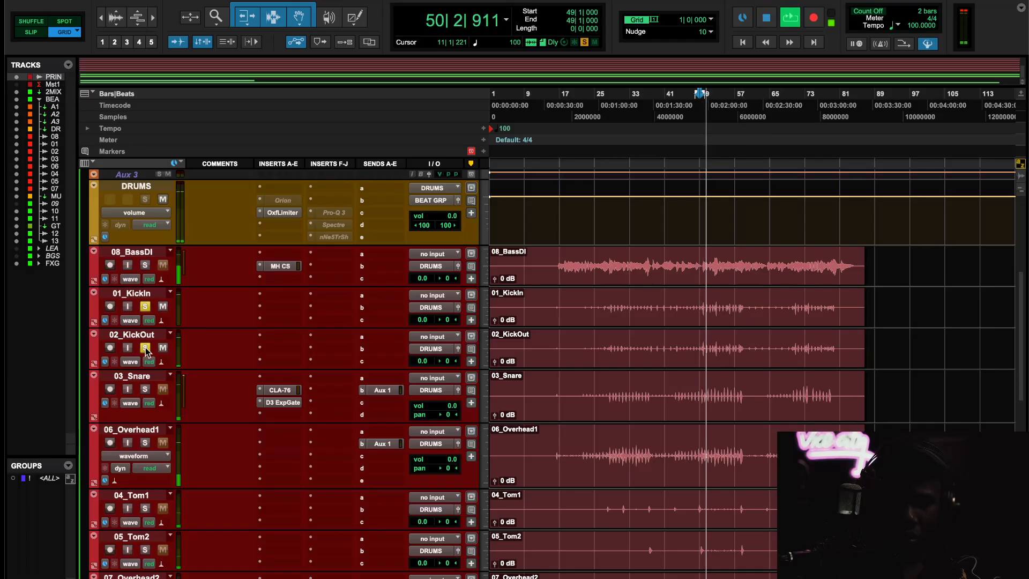
pyautogui.click(146, 307)
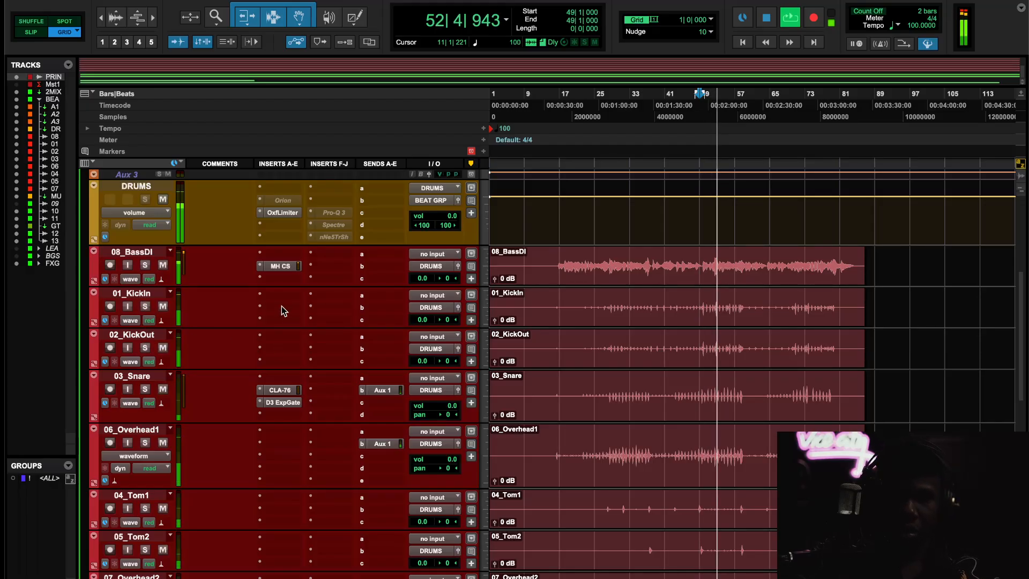
pyautogui.moveTo(288, 207); pyautogui.dragTo(199, 257)
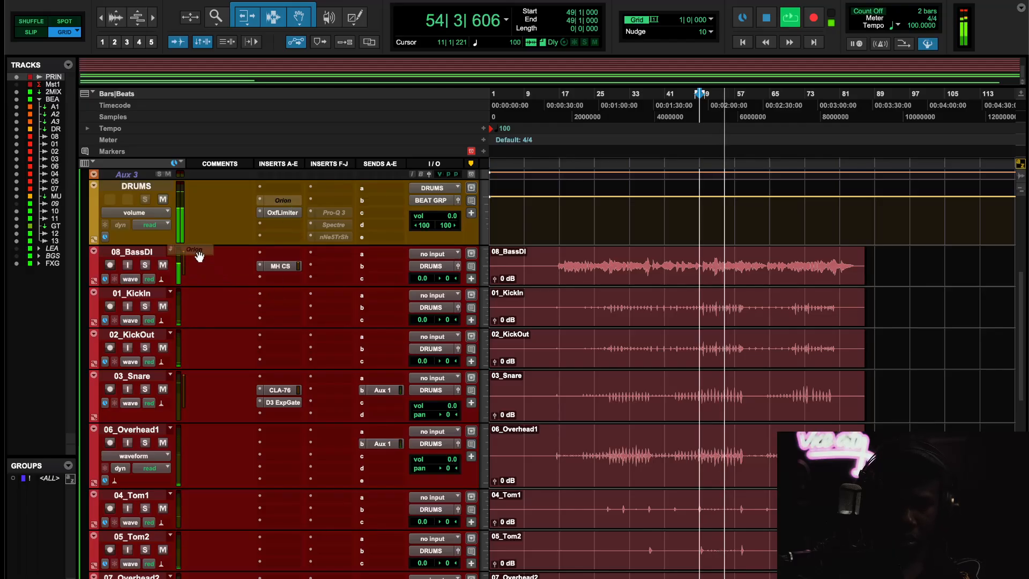
# Insert the L2 limiter below Pro-Q 3 on BEAT GRP, set threshold and out ceiling to -0.2 and close it.
pyautogui.scroll(3, 327, 234)
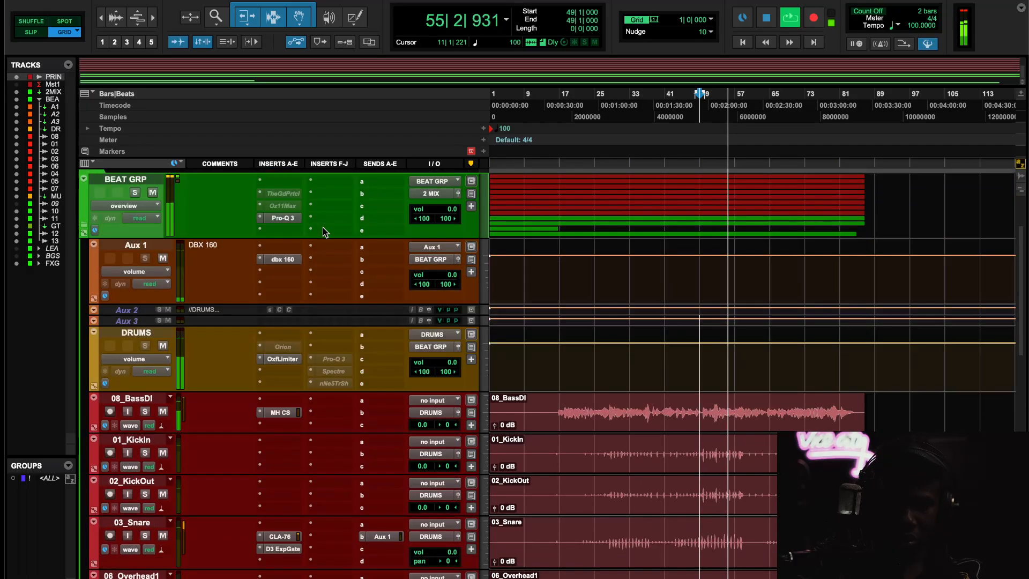
pyautogui.click(276, 232)
pyautogui.click(315, 176)
pyautogui.write('l2')
pyautogui.press('Return')
pyautogui.moveTo(214, 235); pyautogui.dragTo(214, 236)
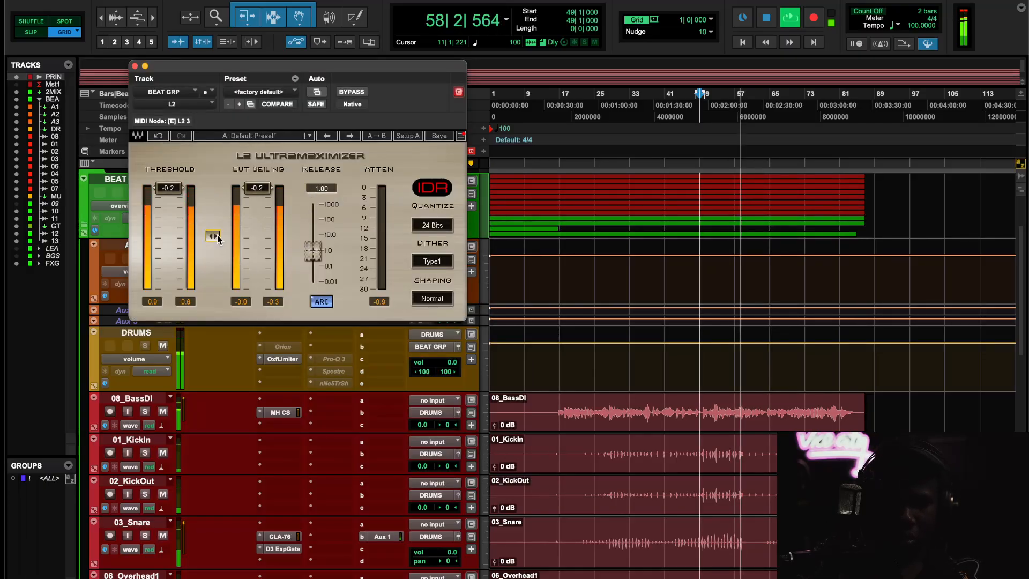
pyautogui.click(135, 66)
# Link Mid Air and High Air in Fresh Air on the 2 MIX track, set both to 6 and close the plug-in.
pyautogui.scroll(3, 270, 186)
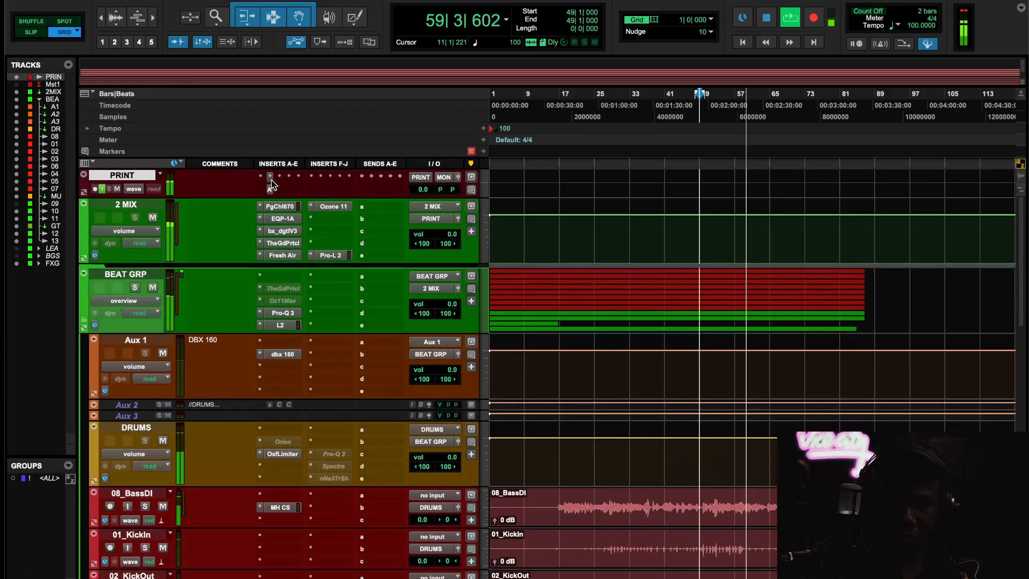
pyautogui.click(282, 255)
pyautogui.click(376, 373)
pyautogui.moveTo(487, 360); pyautogui.dragTo(484, 353)
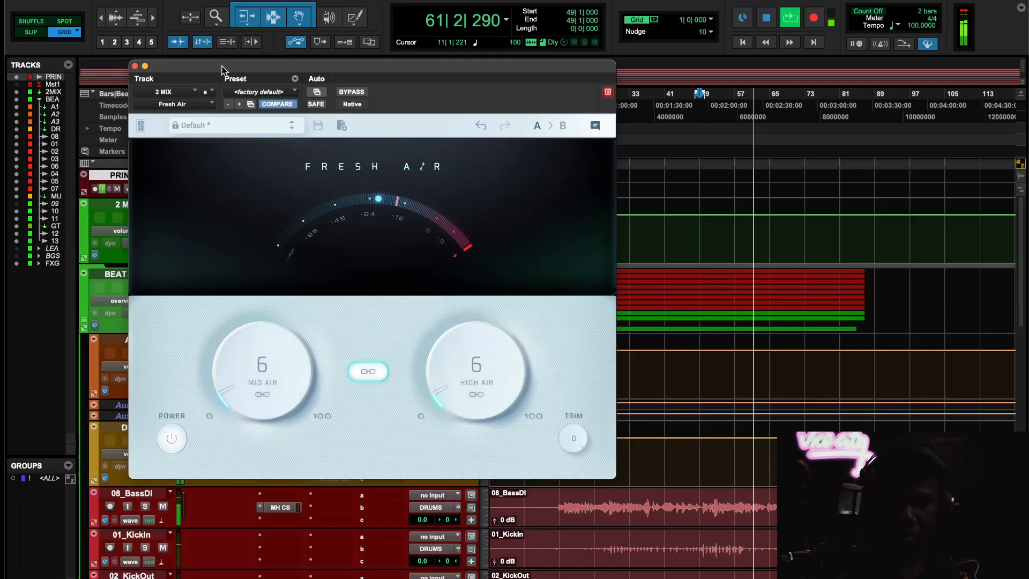
pyautogui.click(135, 66)
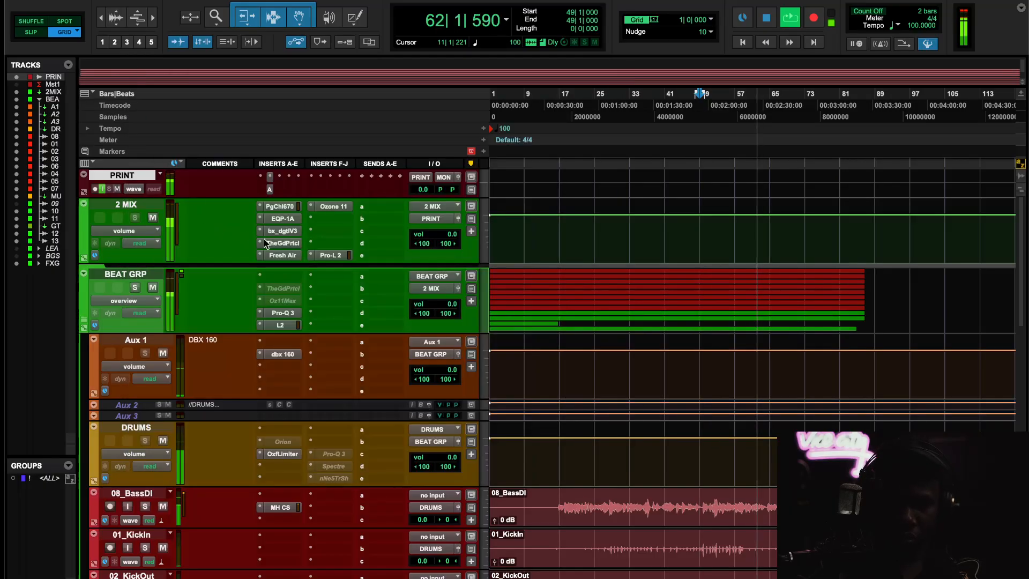
# Set the PuigChild 670 threshold on the 2 MIX track to 1.0 and close the plug-in.
pyautogui.click(290, 206)
pyautogui.moveTo(477, 232); pyautogui.dragTo(477, 229)
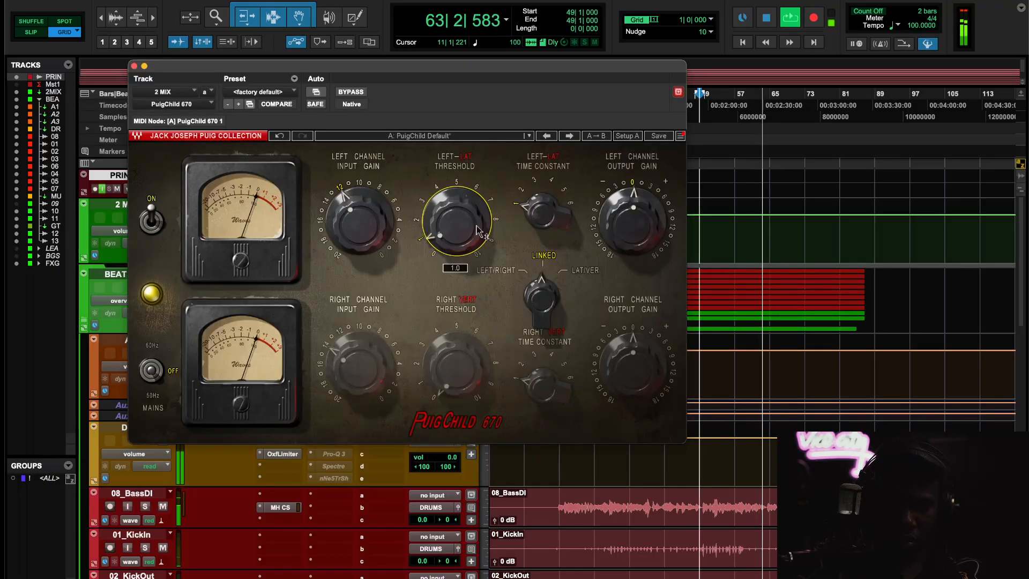
pyautogui.click(135, 66)
# Stop playback, inspect the Exciter module of Ozone 11 on the 2 MIX track and close the plug-in.
pyautogui.press('space')
pyautogui.click(336, 207)
pyautogui.click(277, 180)
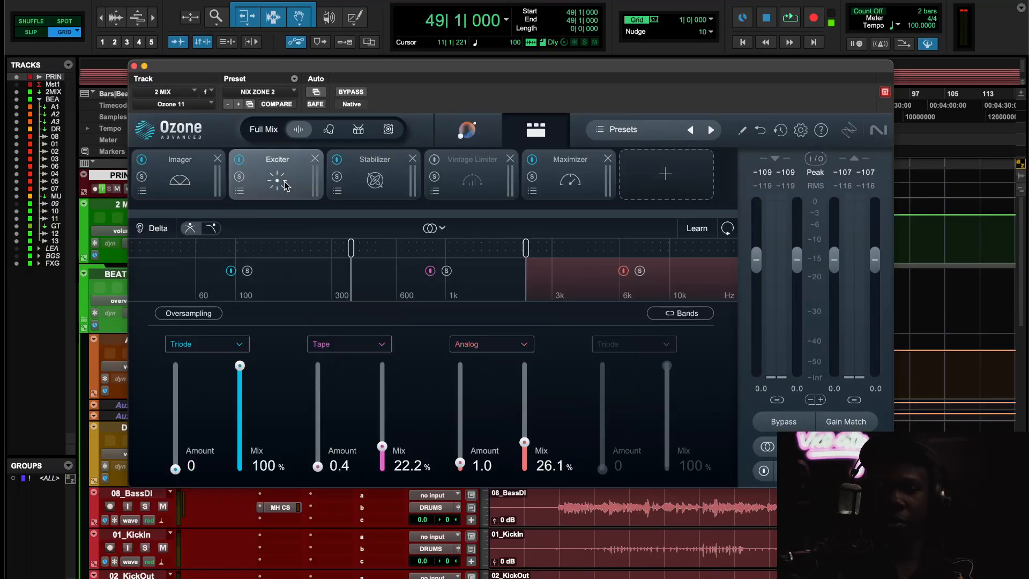
pyautogui.click(135, 66)
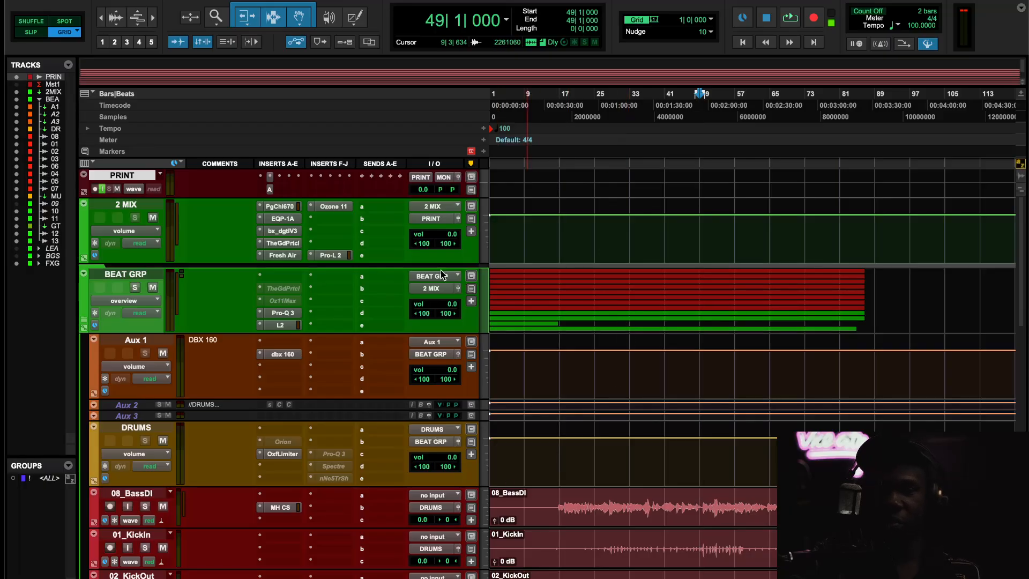
# Open MetricAB on the PRINT track, play the reference from bar 49 and reset its level to 0.0 dB.
pyautogui.click(273, 190)
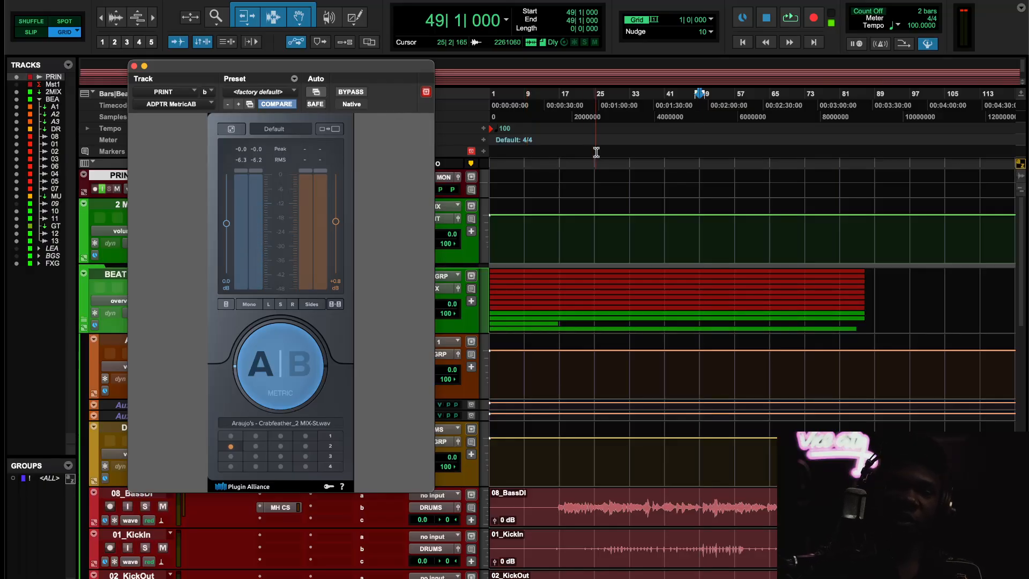
pyautogui.scroll(-15, 688, 282)
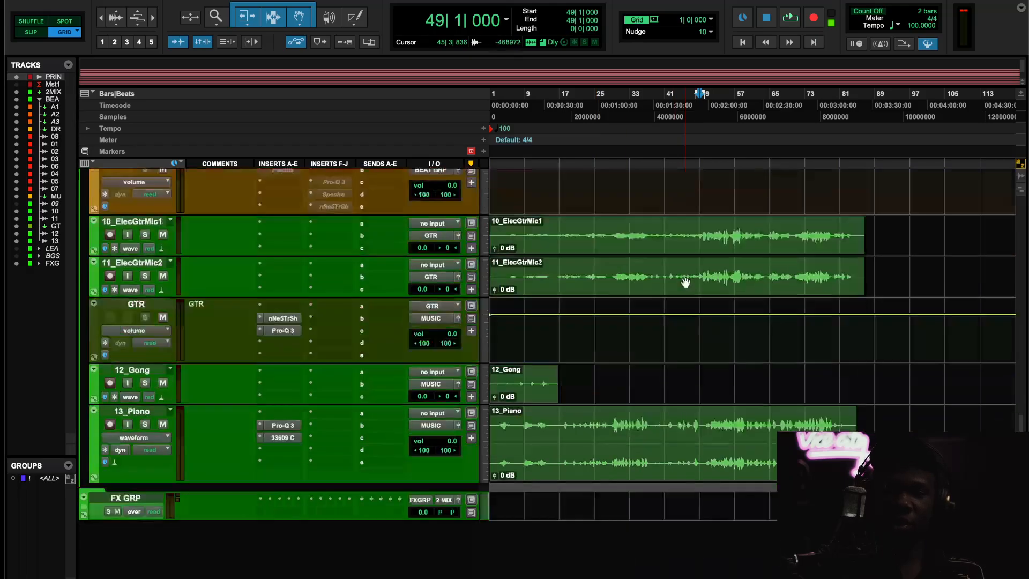
pyautogui.scroll(15, 688, 283)
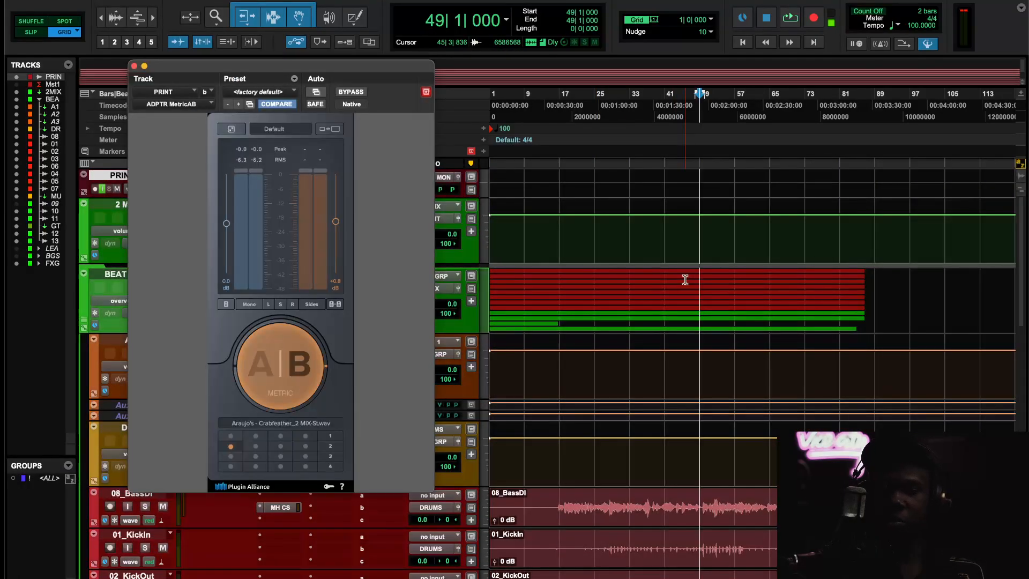
pyautogui.press('space')
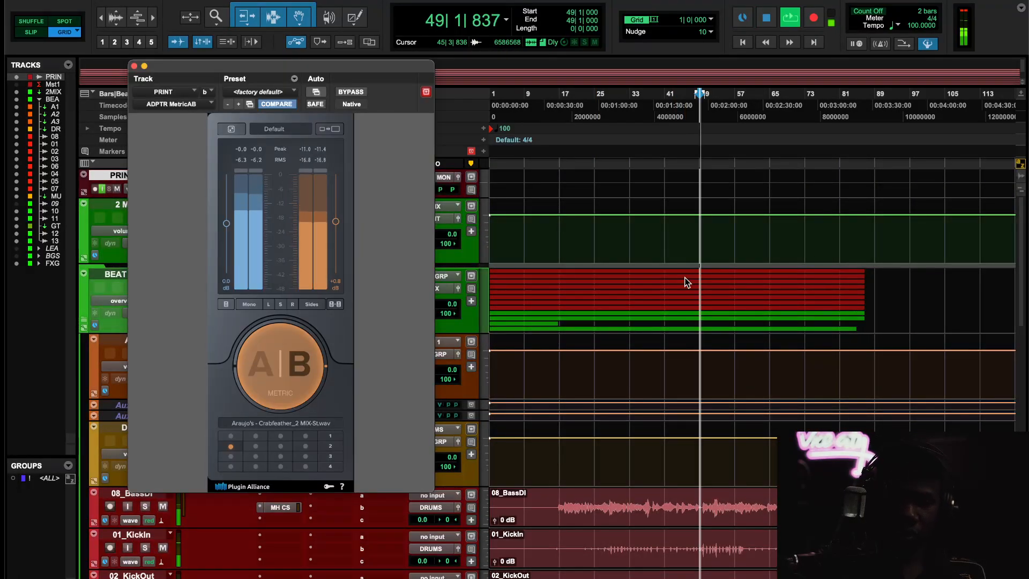
pyautogui.doubleClick(337, 220)
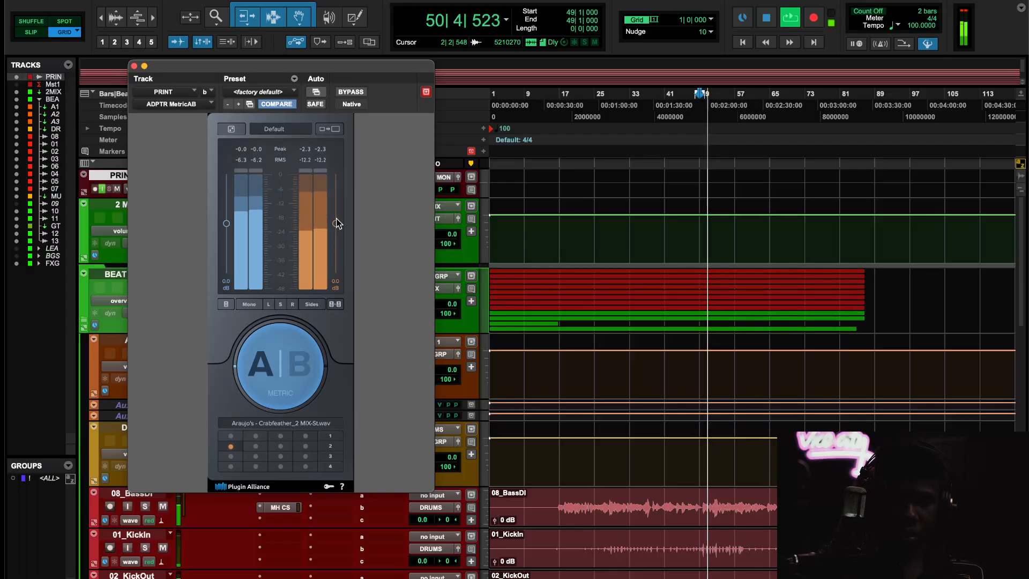
# Raise the reference level to about +3.4 dB in MetricAB, compare the mix with the reference and close the plug-in.
pyautogui.press('b')
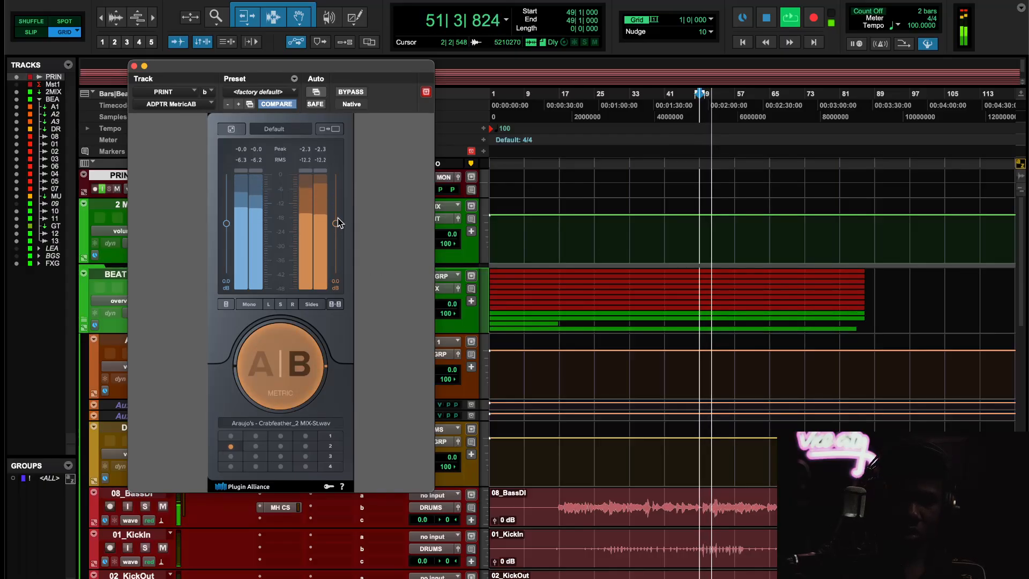
pyautogui.moveTo(338, 219); pyautogui.dragTo(335, 215)
pyautogui.press('a')
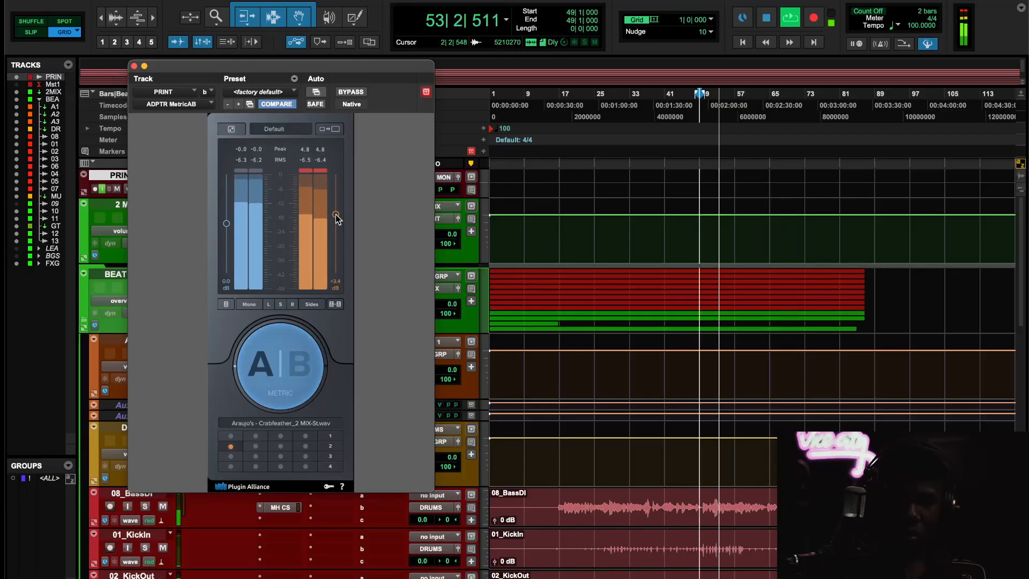
pyautogui.press('b')
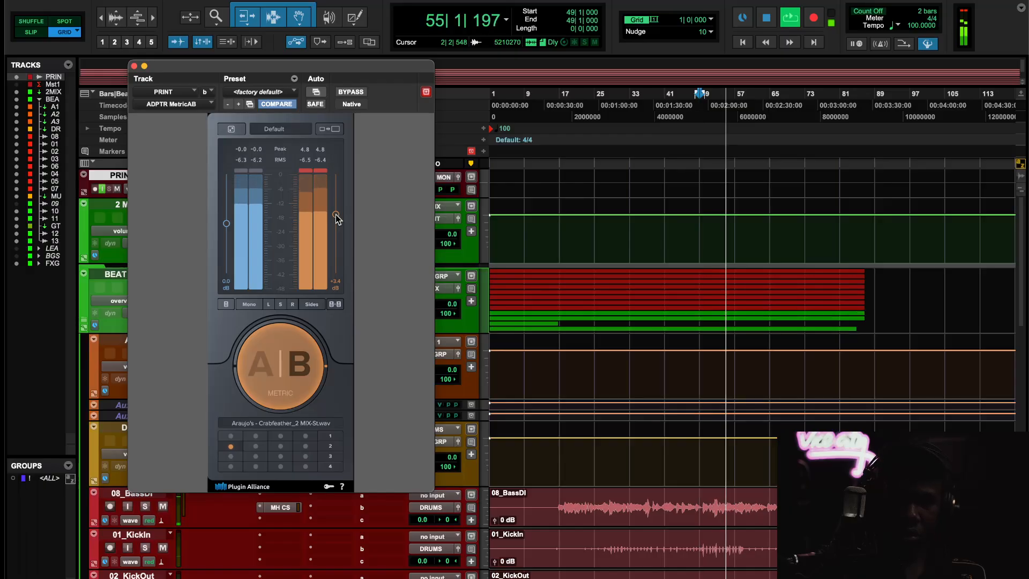
pyautogui.press('a')
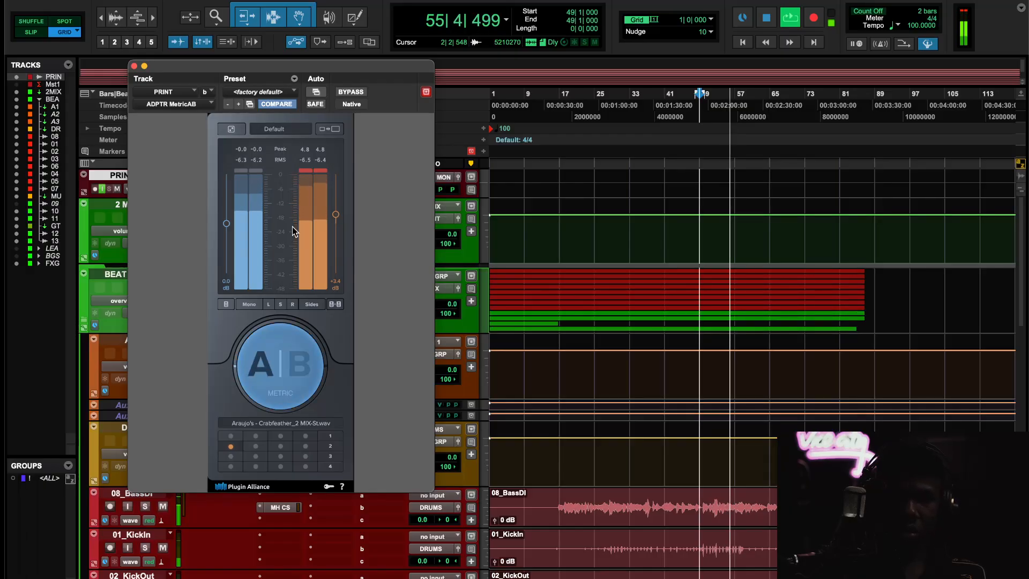
pyautogui.click(134, 66)
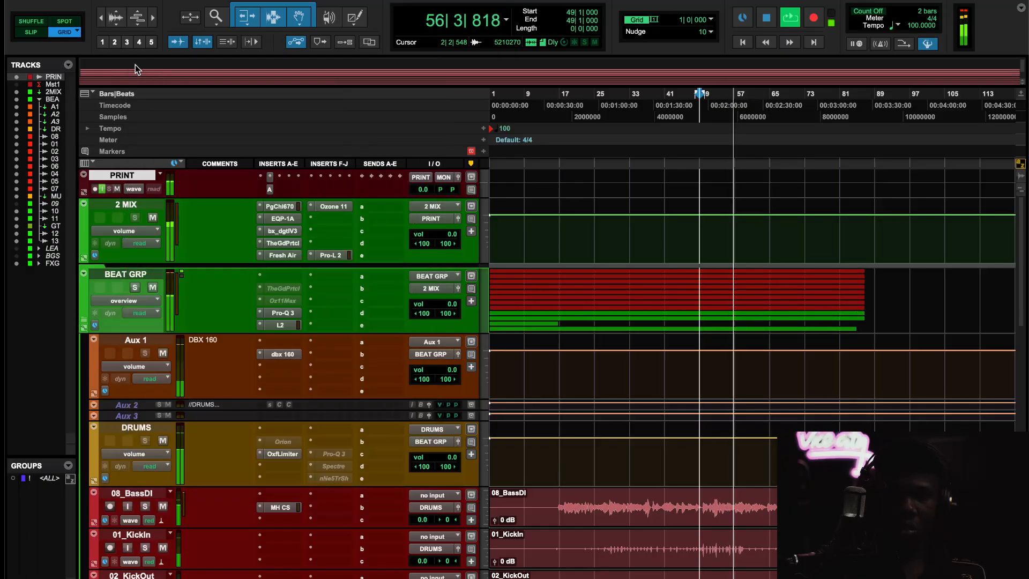
# Stop playback and insert the Spectre plug-in below 33609 C on the 13_Piano track.
pyautogui.scroll(-10, 655, 406)
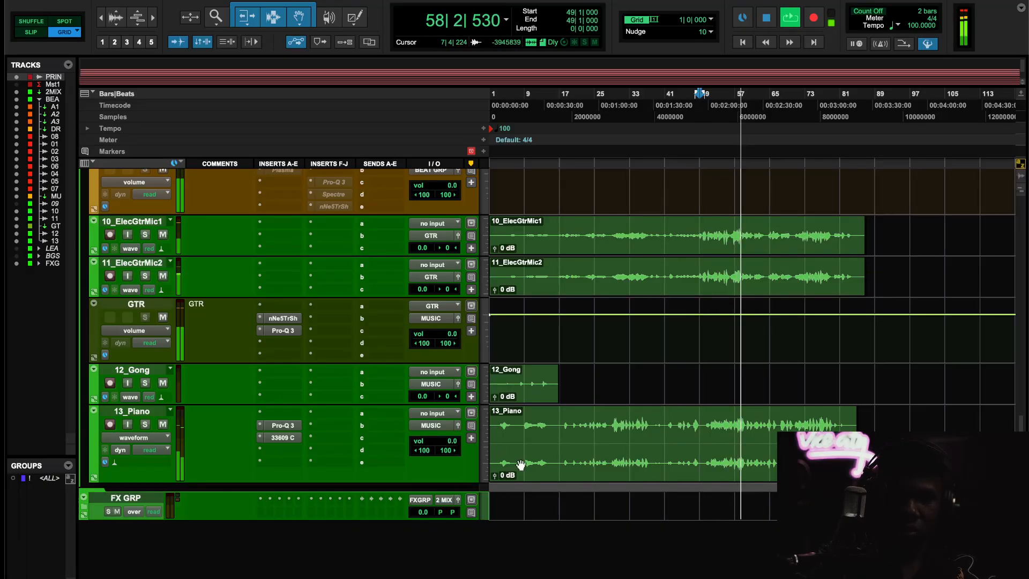
pyautogui.click(288, 450)
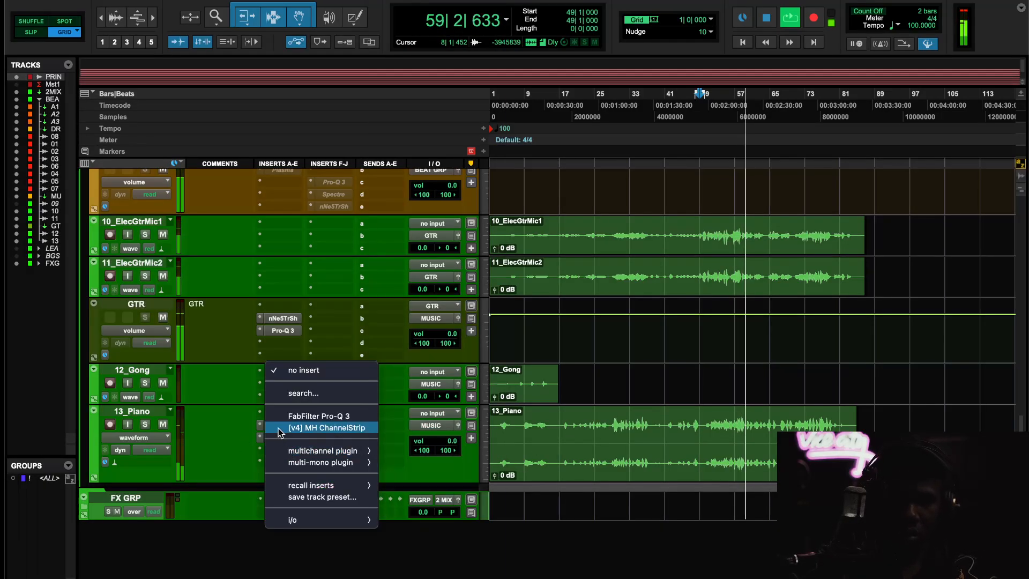
pyautogui.click(142, 412)
pyautogui.click(144, 413)
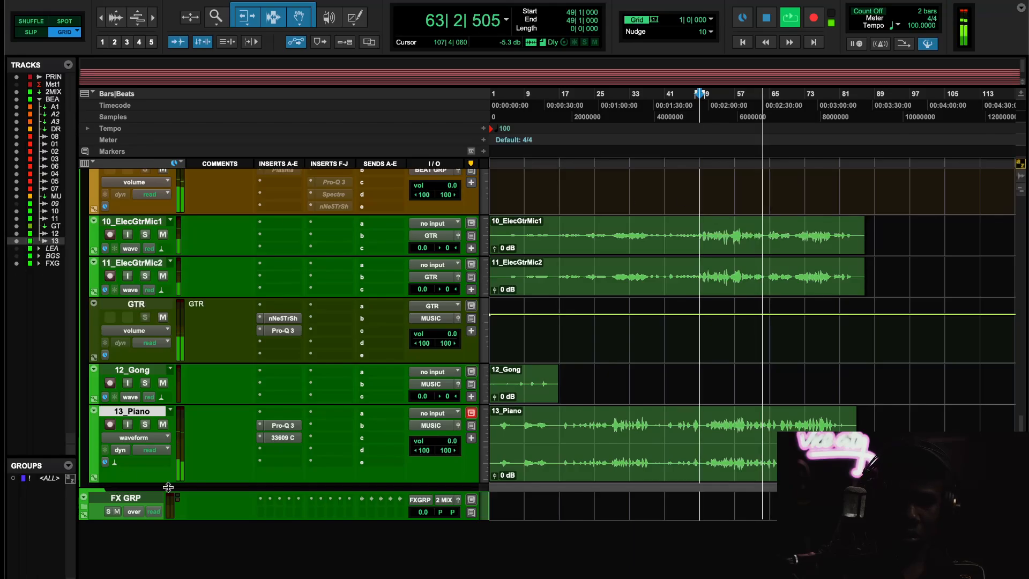
pyautogui.press('space')
pyautogui.click(288, 451)
pyautogui.click(314, 395)
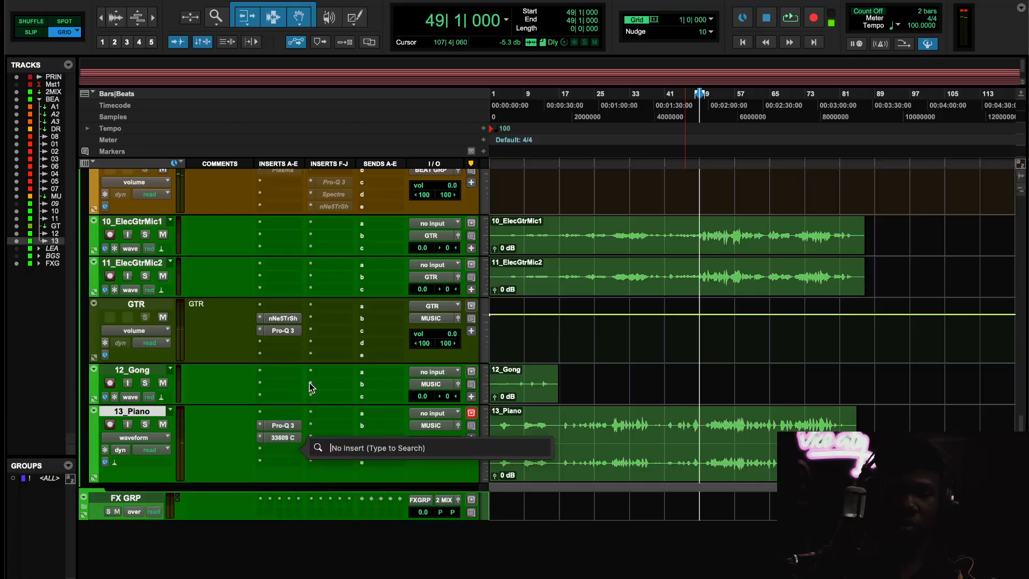
pyautogui.write('spec')
pyautogui.press('Return')
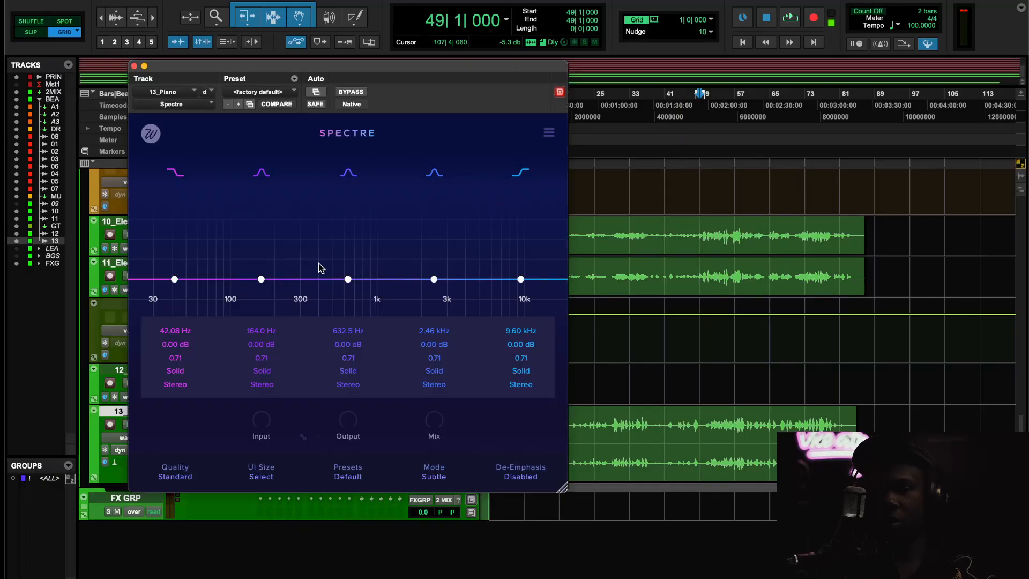
# Boost Spectre's middle band by about 2.25 dB near 1.37 kHz during playback and move the plug-in window off the track controls.
pyautogui.press('space')
pyautogui.moveTo(348, 278); pyautogui.dragTo(397, 265)
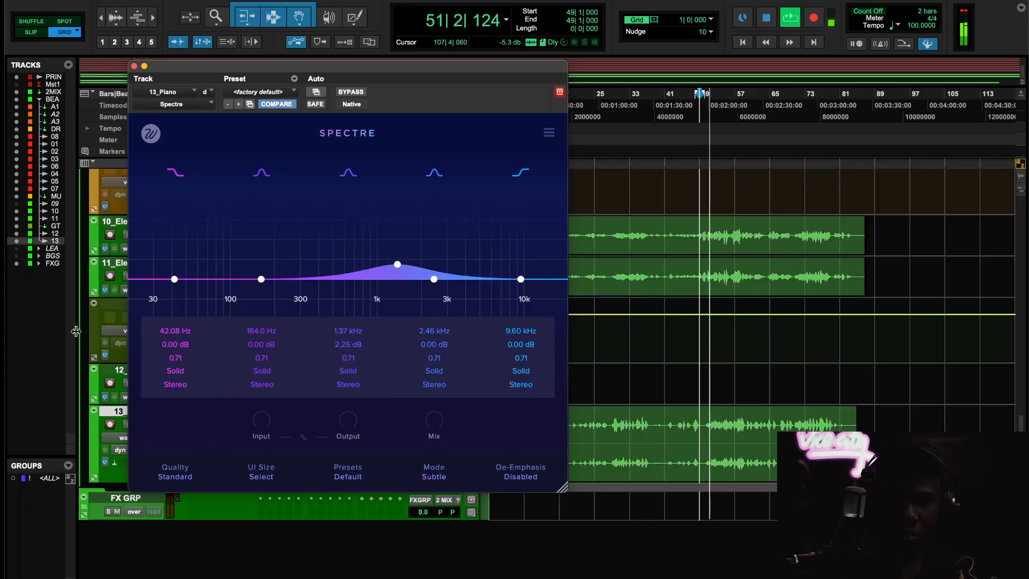
pyautogui.moveTo(284, 73); pyautogui.dragTo(430, 106)
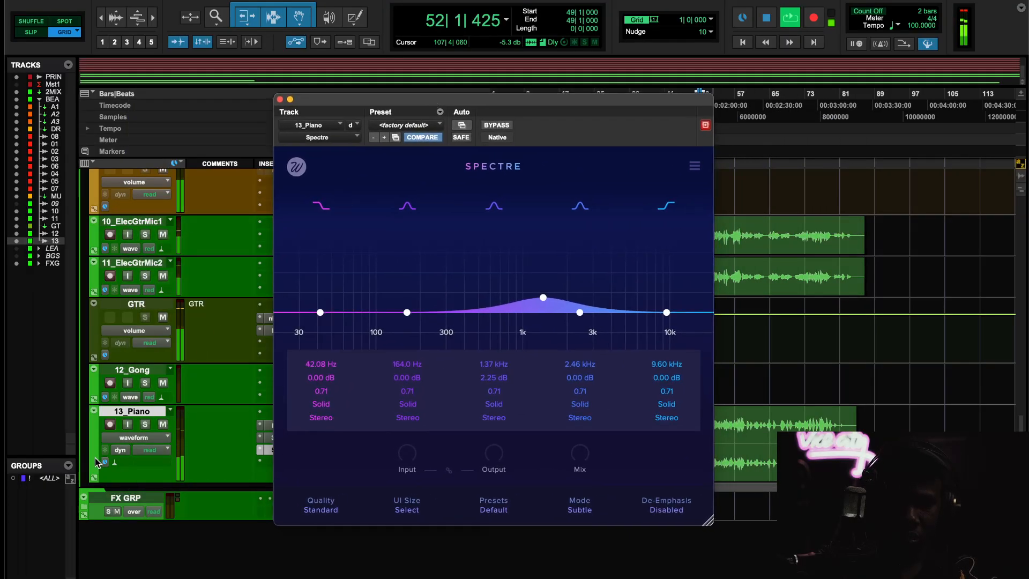
# Set the gain of Spectre's 1.37 kHz band to 2 dB, compare it with bypass and close the plug-in.
pyautogui.doubleClick(491, 377)
pyautogui.write('2')
pyautogui.press('Return')
pyautogui.click(496, 126)
pyautogui.click(496, 126)
pyautogui.click(280, 99)
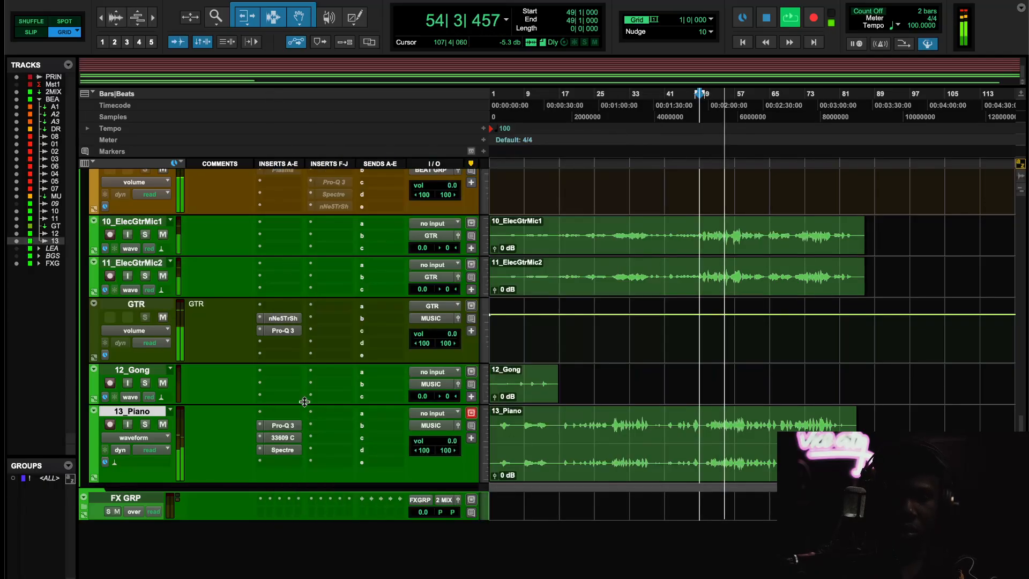
pyautogui.scroll(5, 308, 411)
pyautogui.scroll(5, 309, 411)
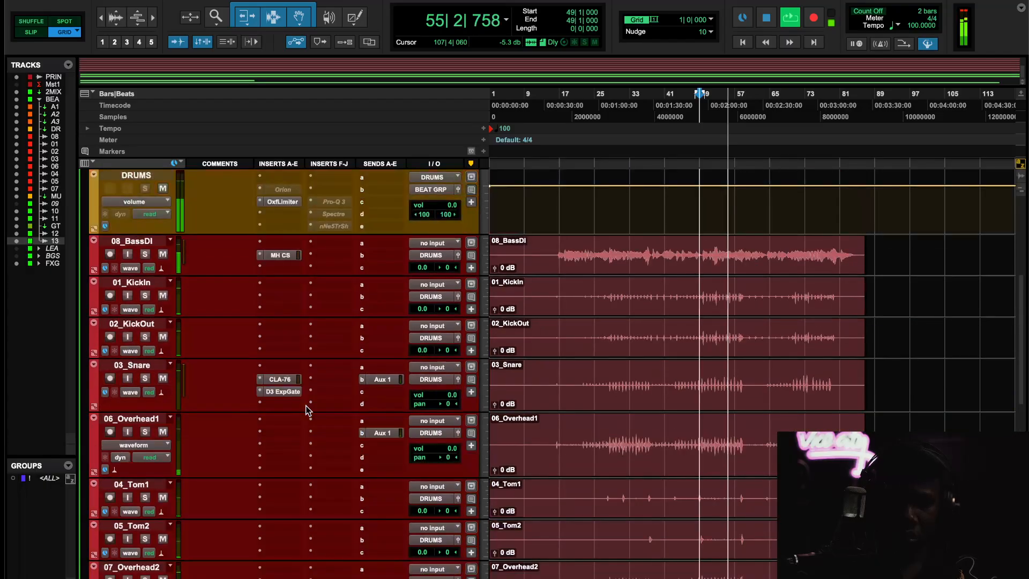
pyautogui.scroll(-1, 309, 410)
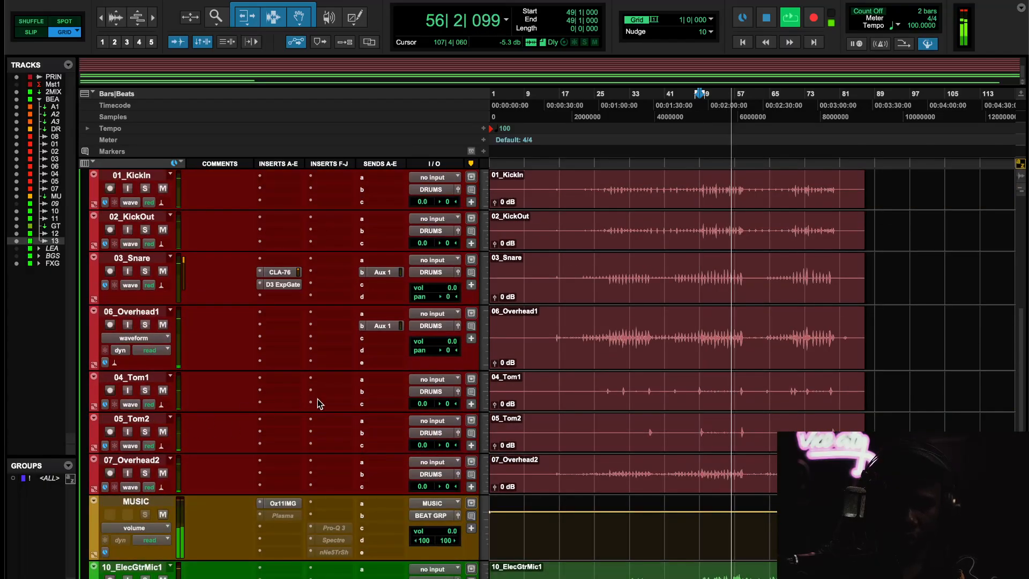
# Audition 04_Tom1 in solo, pan 04_Tom1 35 to the right and 05_Tom2 62 to the left, and restart playback.
pyautogui.click(144, 391)
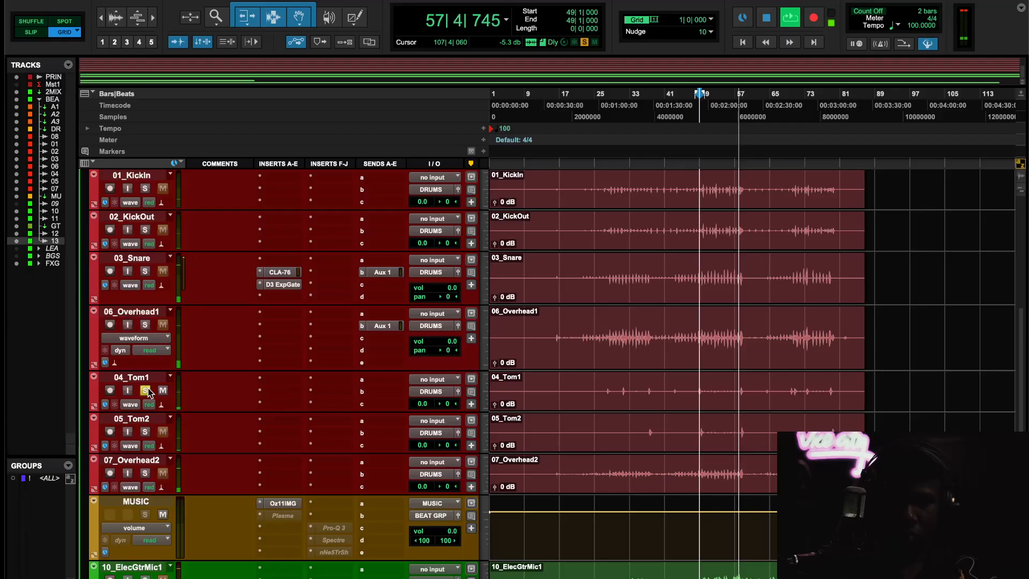
pyautogui.click(145, 391)
pyautogui.press('space')
pyautogui.moveTo(447, 403); pyautogui.dragTo(456, 413)
pyautogui.moveTo(450, 450); pyautogui.dragTo(435, 450)
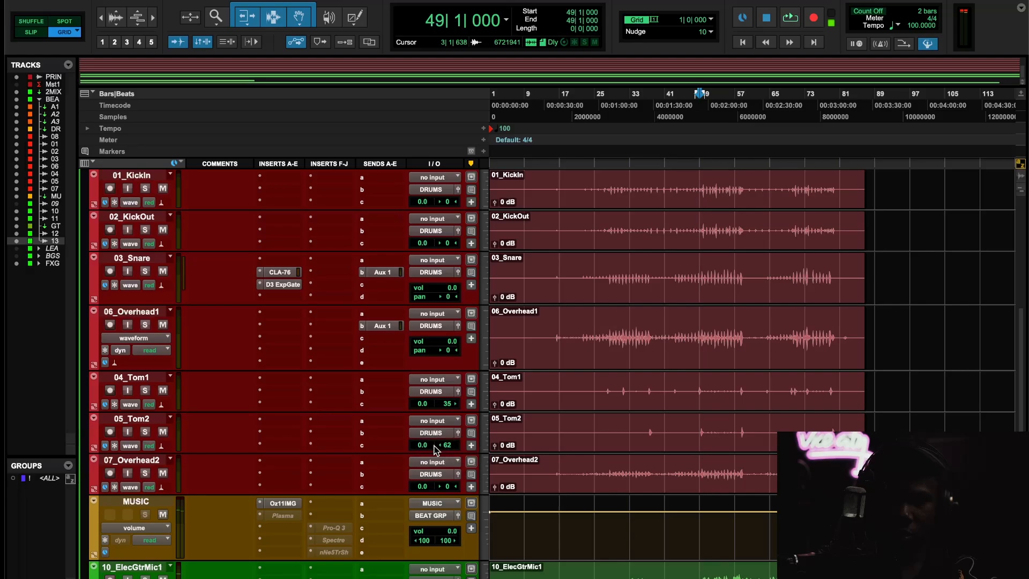
pyautogui.press('space')
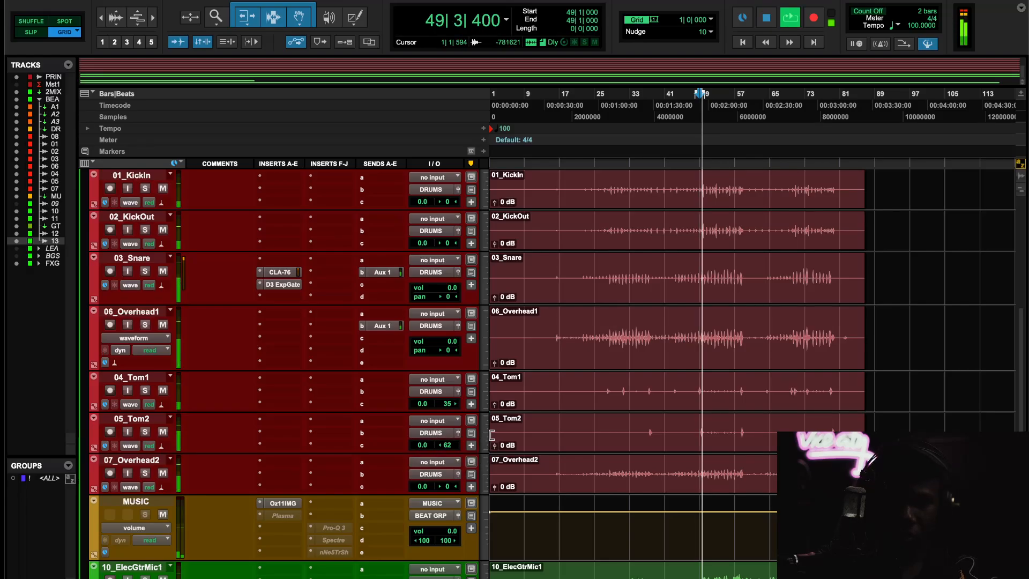
# Audition 01_KickIn in solo, copy the D3 ExpGate from 03_Snare to its insert b and open the copy.
pyautogui.scroll(3, 365, 433)
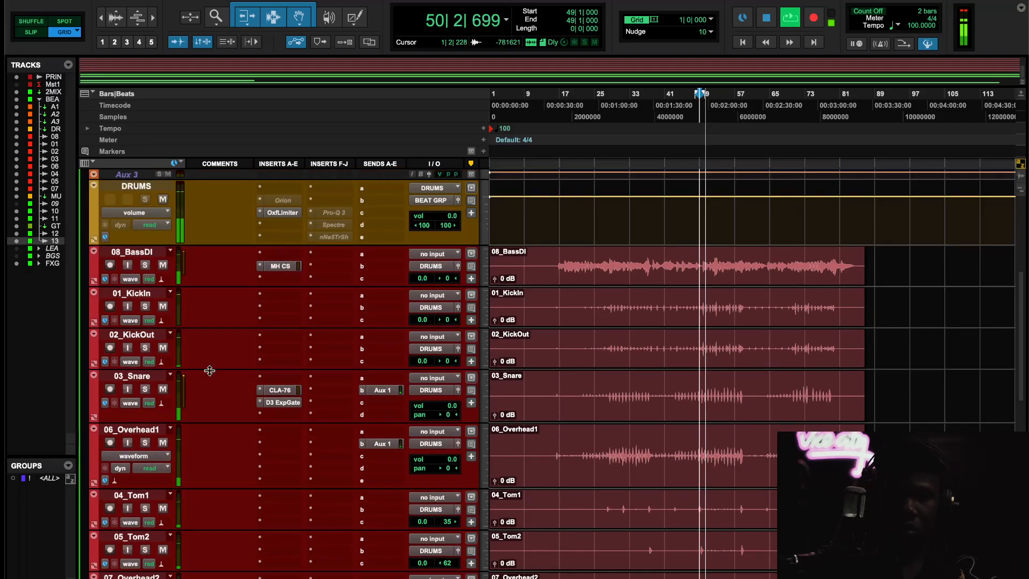
pyautogui.click(145, 347)
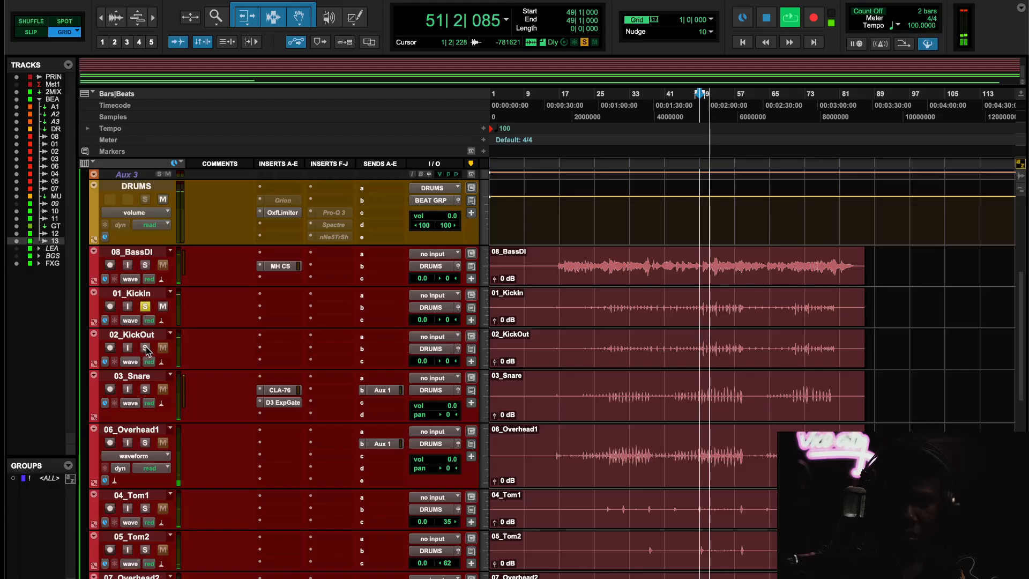
pyautogui.click(145, 308)
pyautogui.keyDown('alt'); pyautogui.click(145, 307); pyautogui.keyUp('alt')
pyautogui.moveTo(289, 407); pyautogui.dragTo(284, 304)
pyautogui.click(284, 308)
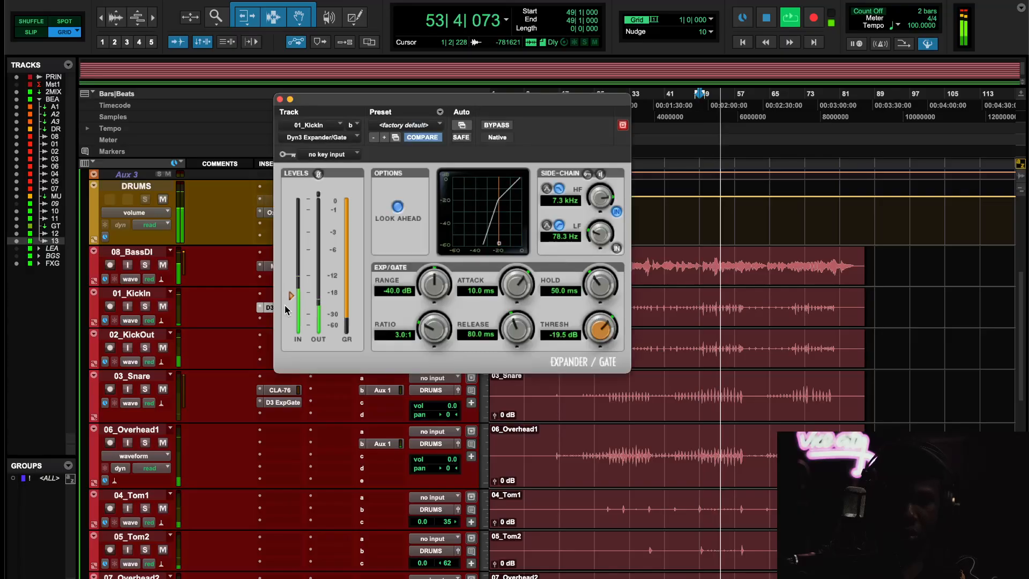
# Set the expander/gate threshold on the soloed 01_KickIn to -6.9 dB, stop playback and clear the solo.
pyautogui.click(145, 307)
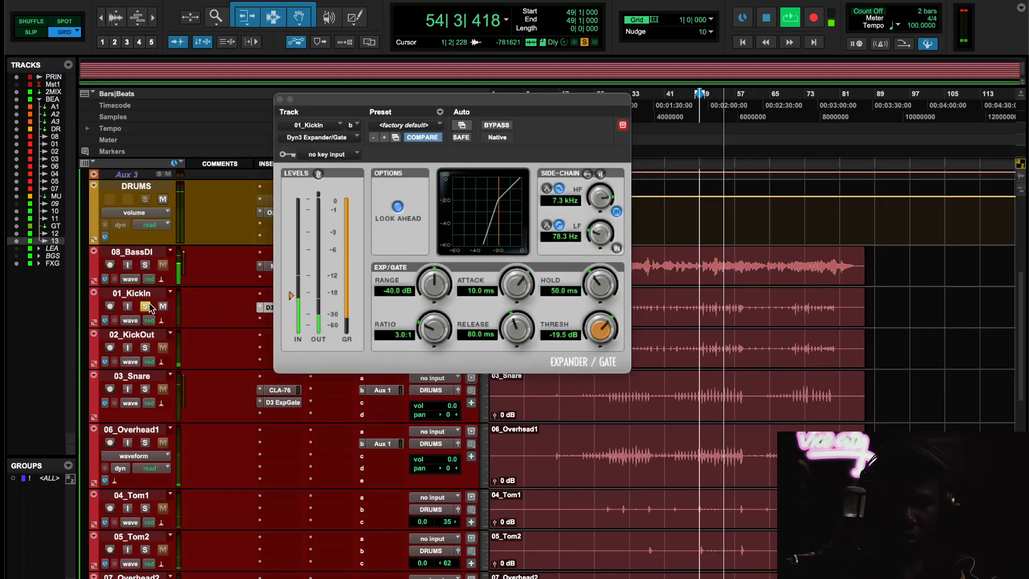
pyautogui.moveTo(594, 336); pyautogui.dragTo(606, 316)
pyautogui.press('space')
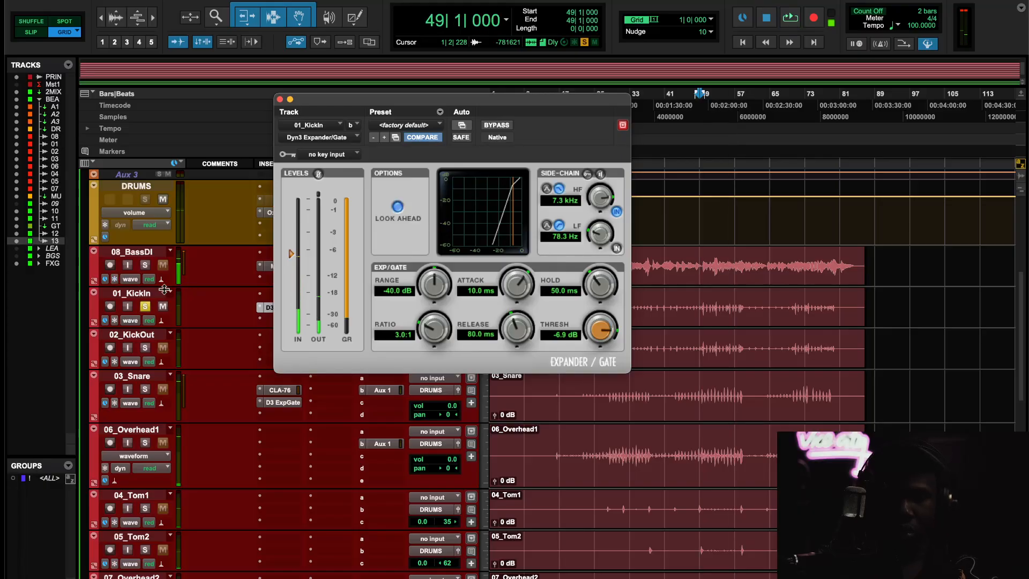
pyautogui.click(145, 306)
# Make the expander/gate on 01_KickIn inactive and insert Scheps Omni Channel 2 (mono) below it.
pyautogui.keyDown('ctrl'); pyautogui.keyDown('super'); pyautogui.click(267, 308); pyautogui.keyUp('super'); pyautogui.keyUp('ctrl')
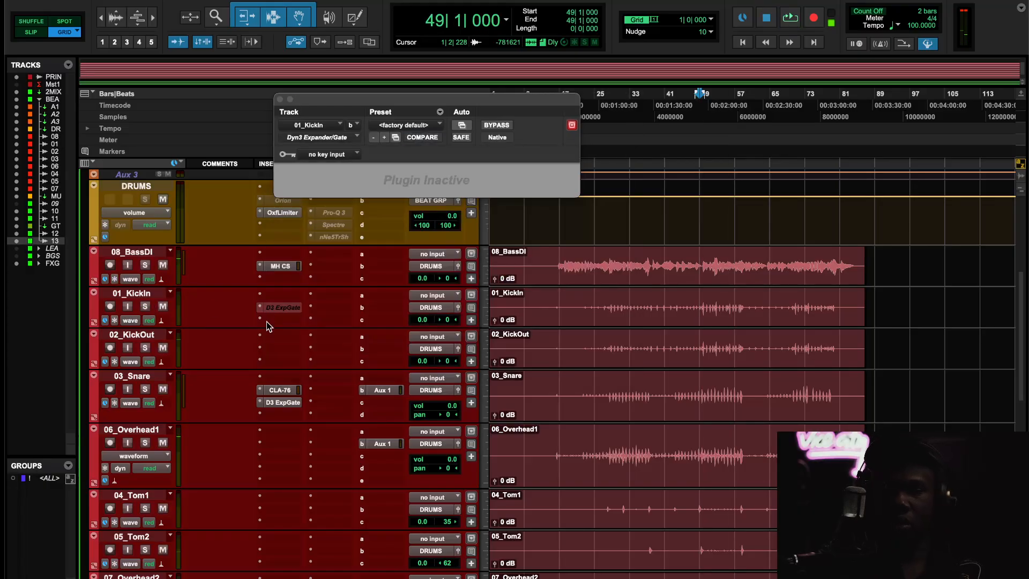
pyautogui.click(268, 321)
pyautogui.click(303, 263)
pyautogui.write('orion')
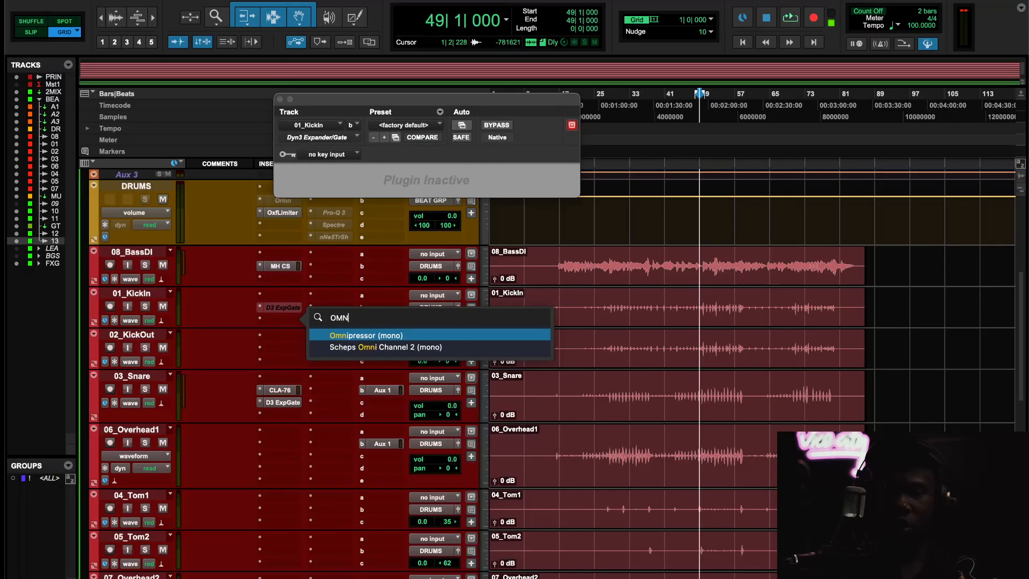
pyautogui.press('Down')
pyautogui.press('Return')
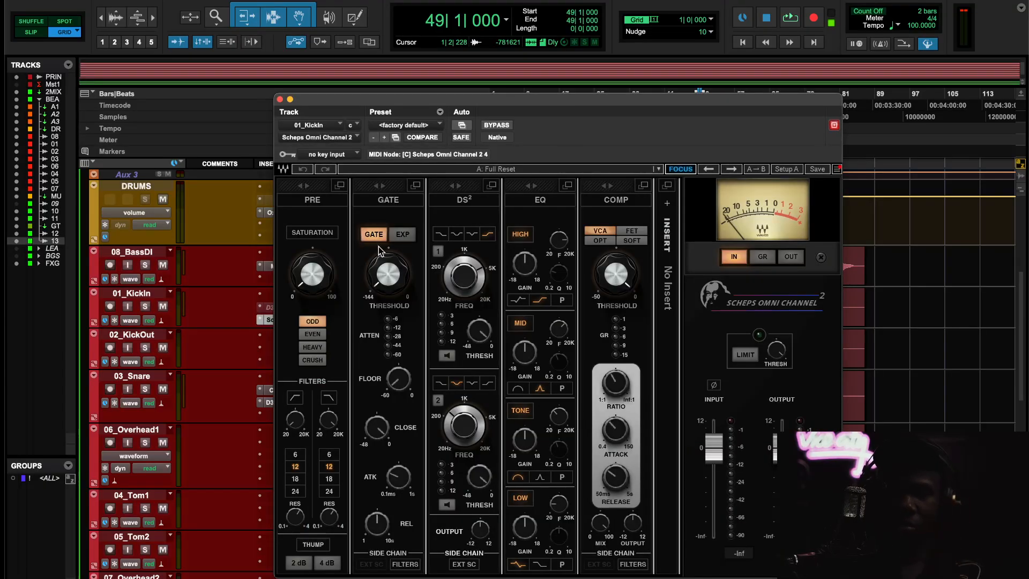
# Raise the Omni Channel's saturation in Even mode during playback and solo 01_KickIn and 02_KickOut.
pyautogui.press('space')
pyautogui.click(312, 336)
pyautogui.moveTo(323, 272); pyautogui.dragTo(316, 242)
pyautogui.click(145, 306)
pyautogui.click(145, 348)
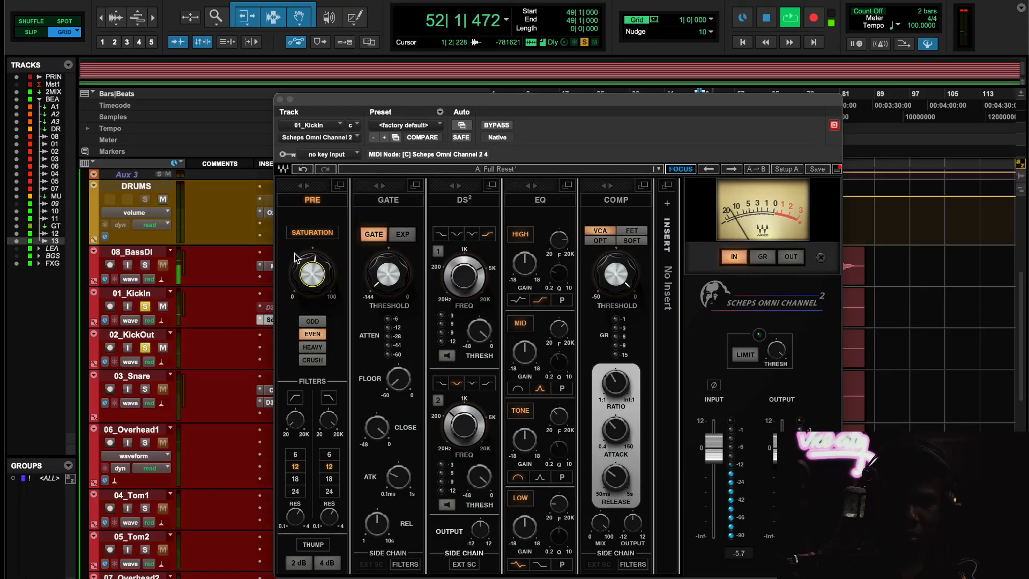
# Move the plug-in window clear of the inserts, copy Scheps Omni Channel 2 from 01_KickIn to 02_KickOut and close the window.
pyautogui.moveTo(320, 101); pyautogui.dragTo(507, 96)
pyautogui.moveTo(281, 323); pyautogui.dragTo(283, 356)
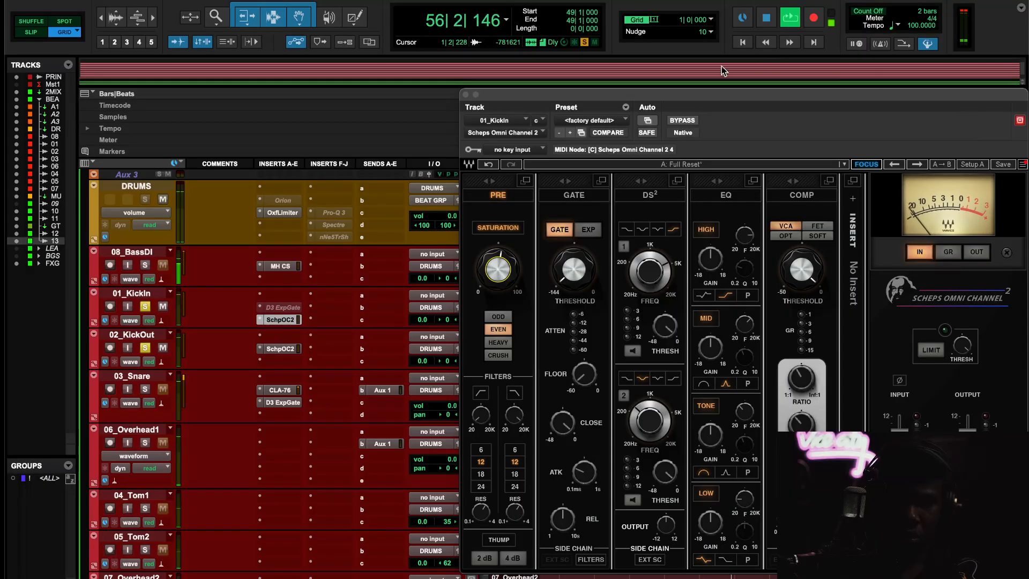
pyautogui.moveTo(491, 105); pyautogui.dragTo(378, 101)
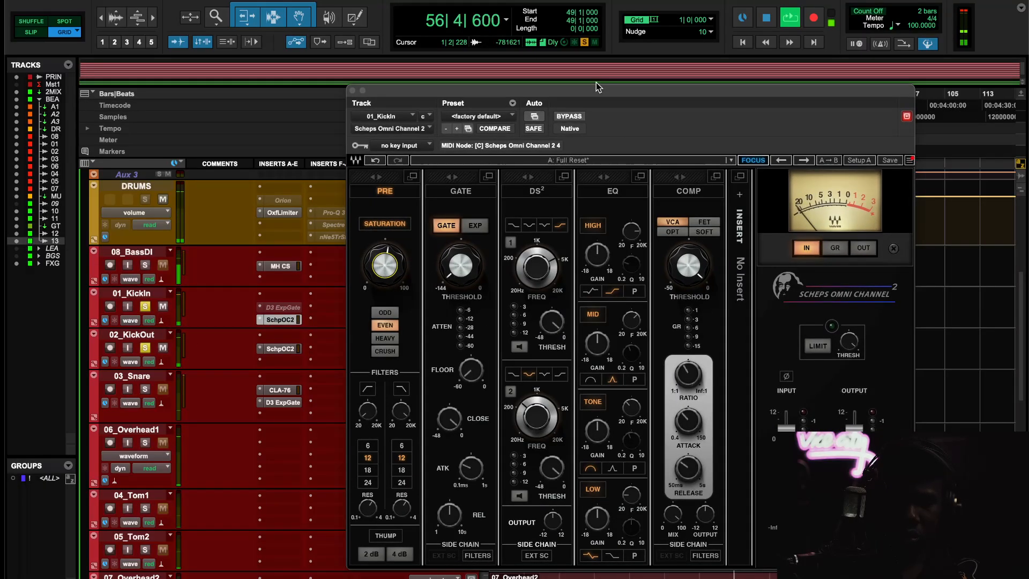
pyautogui.click(352, 90)
# Move the D3 ExpGate from 01_KickIn to 02_KickOut above the Omni Channel and set its threshold to -34.0 dB.
pyautogui.moveTo(283, 308); pyautogui.dragTo(289, 338)
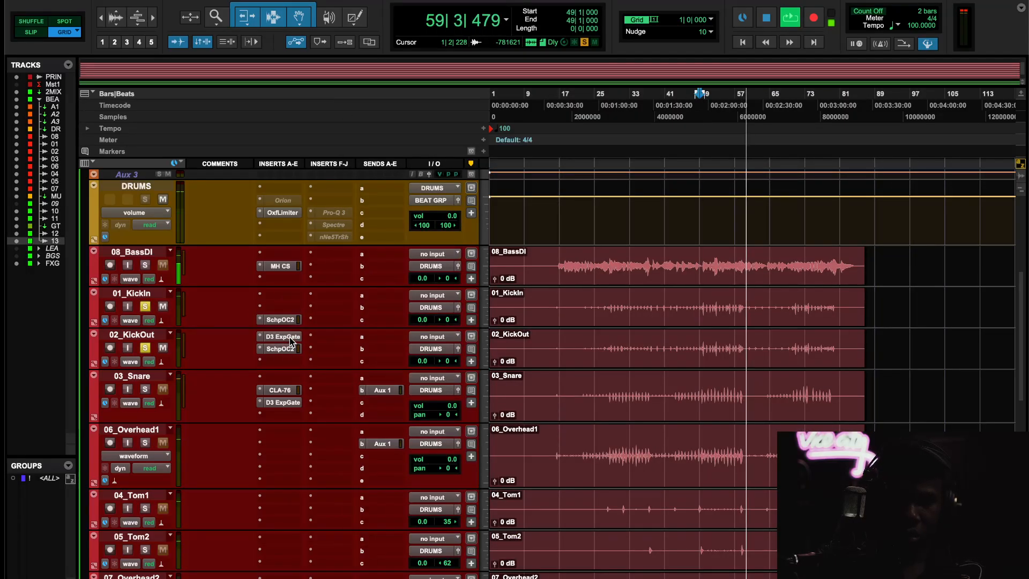
pyautogui.click(289, 338)
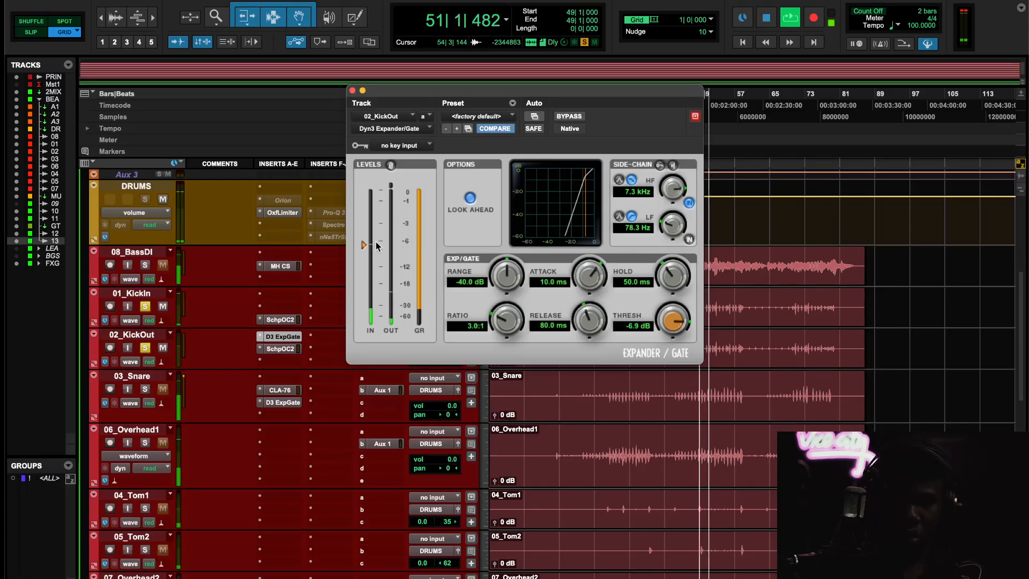
pyautogui.moveTo(369, 246); pyautogui.dragTo(368, 295)
pyautogui.moveTo(674, 349)
pyautogui.mouseDown()
pyautogui.moveTo(673, 381)
pyautogui.moveTo(668, 333)
pyautogui.mouseUp()
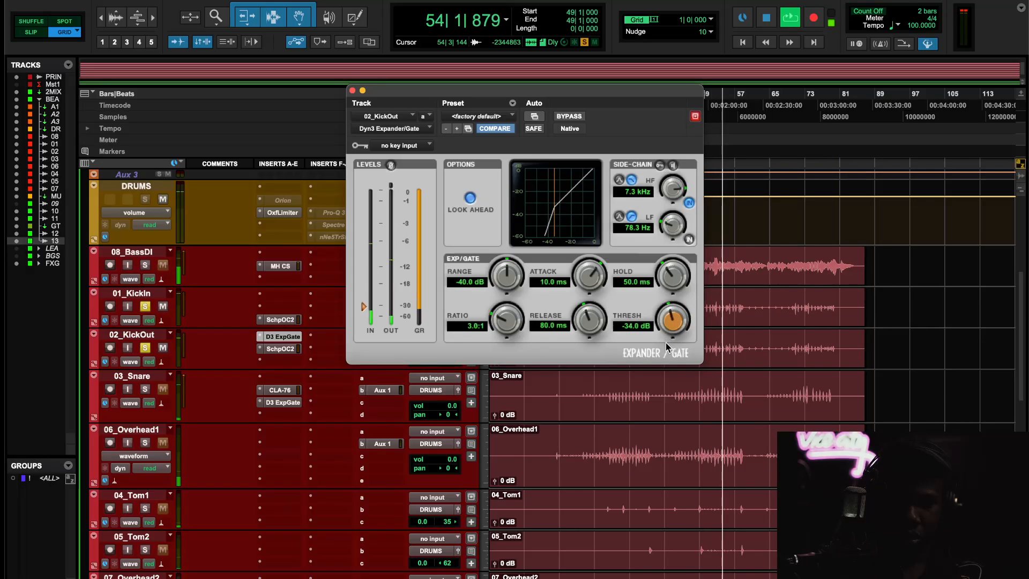